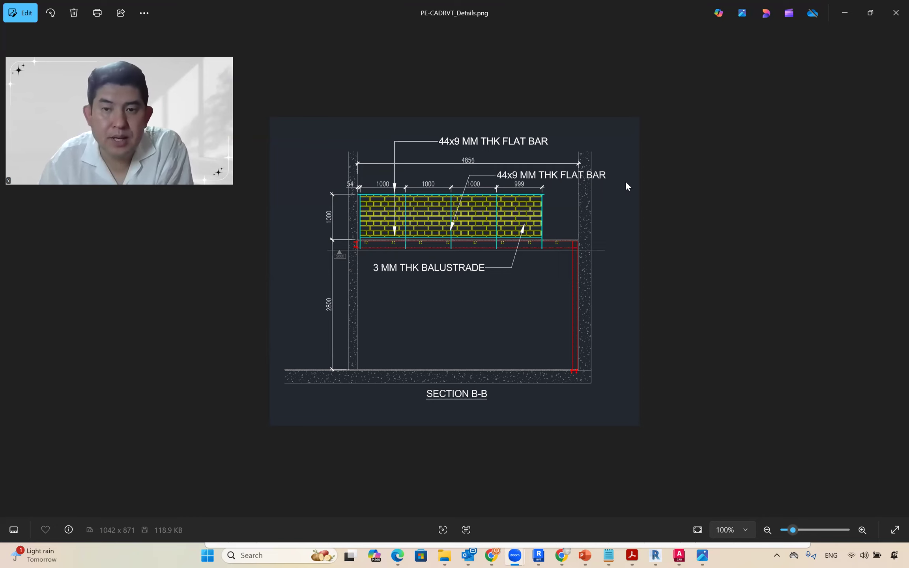
- Compare the Section B-B detail image PE-CADRVT_Details.png with the AutoCAD drawing of the same section
{"action": "left_click_drag", "start_coordinate": [602, 144], "coordinate": [696, 112]}
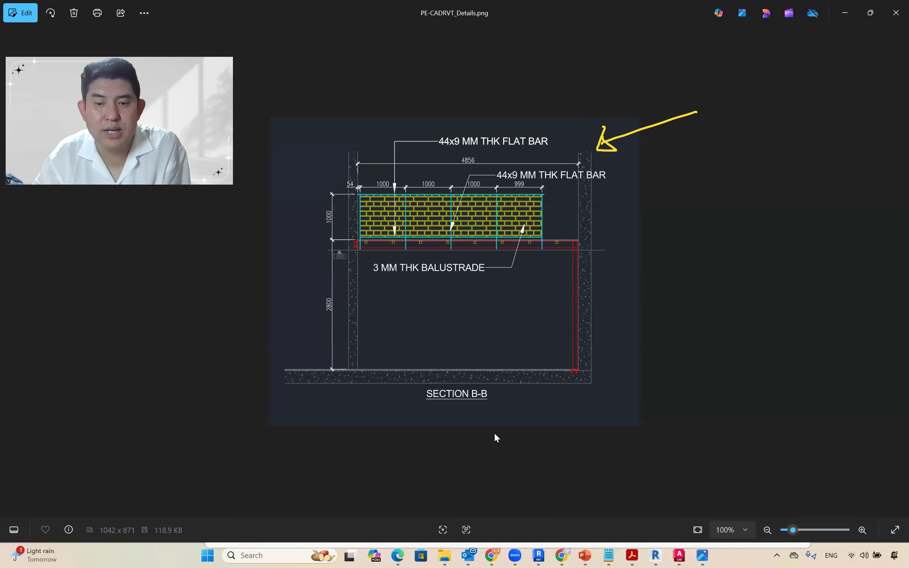
{"action": "left_click", "coordinate": [680, 556]}
{"action": "mouse_move", "coordinate": [501, 304]}
{"action": "middle_mouse_down"}
{"action": "mouse_move", "coordinate": [579, 319]}
{"action": "mouse_move", "coordinate": [602, 280]}
{"action": "mouse_move", "coordinate": [591, 294]}
{"action": "middle_mouse_up"}
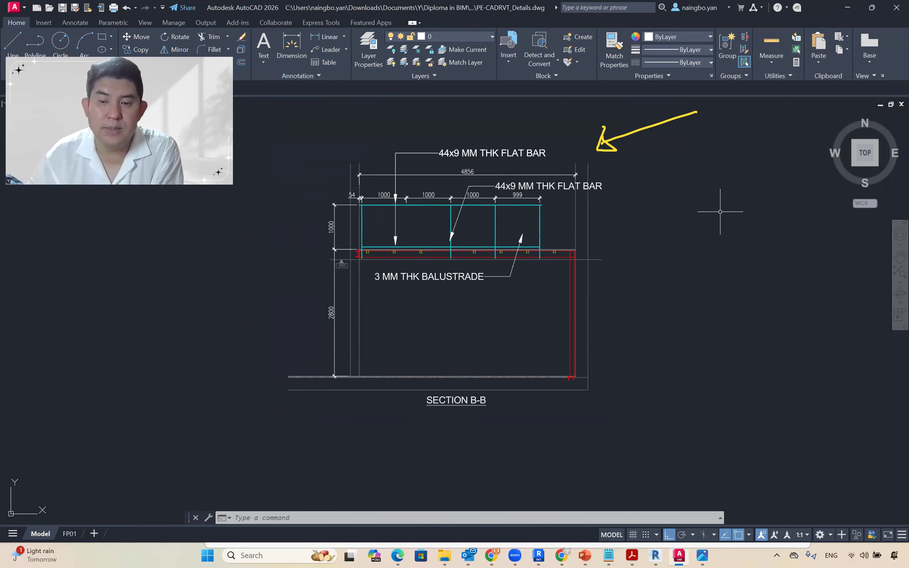
{"action": "left_click", "coordinate": [702, 555]}
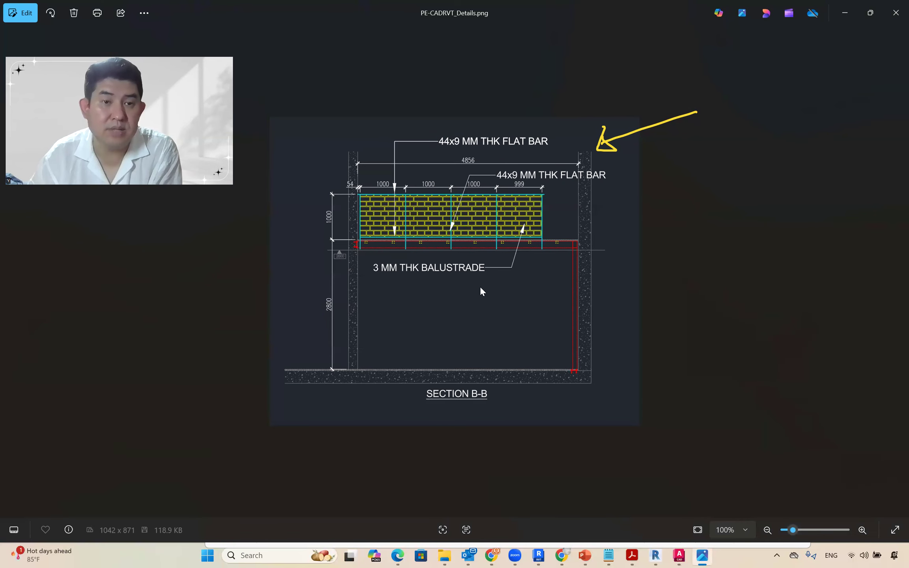
{"action": "scroll", "coordinate": [442, 194], "scroll_direction": "up", "scroll_amount": 2}
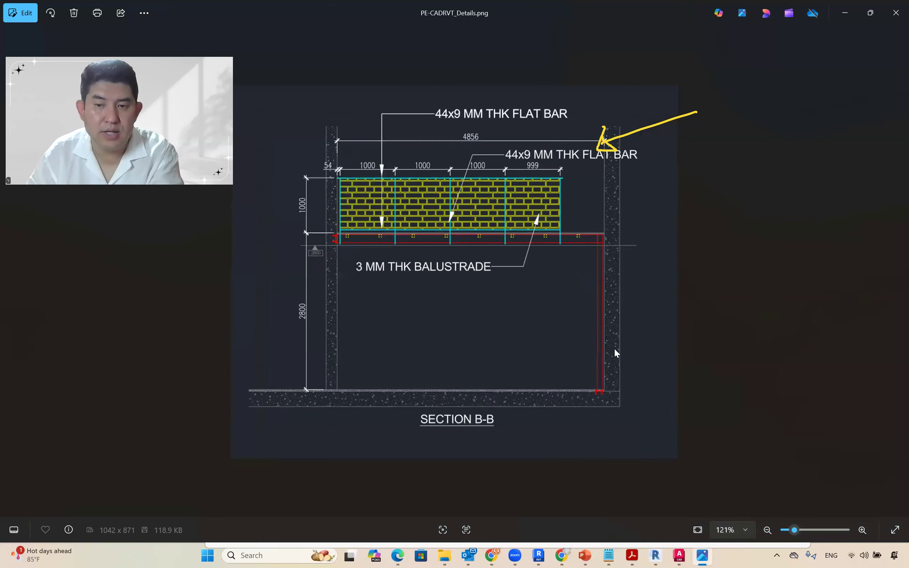
{"action": "key", "text": "ctrl"}
{"action": "key", "text": "ctrl"}
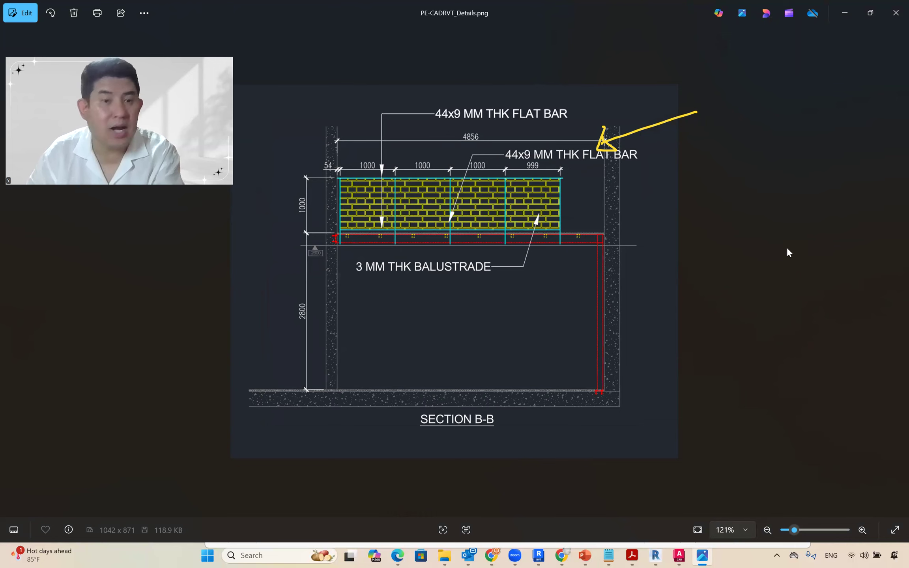
{"action": "left_click", "coordinate": [678, 555]}
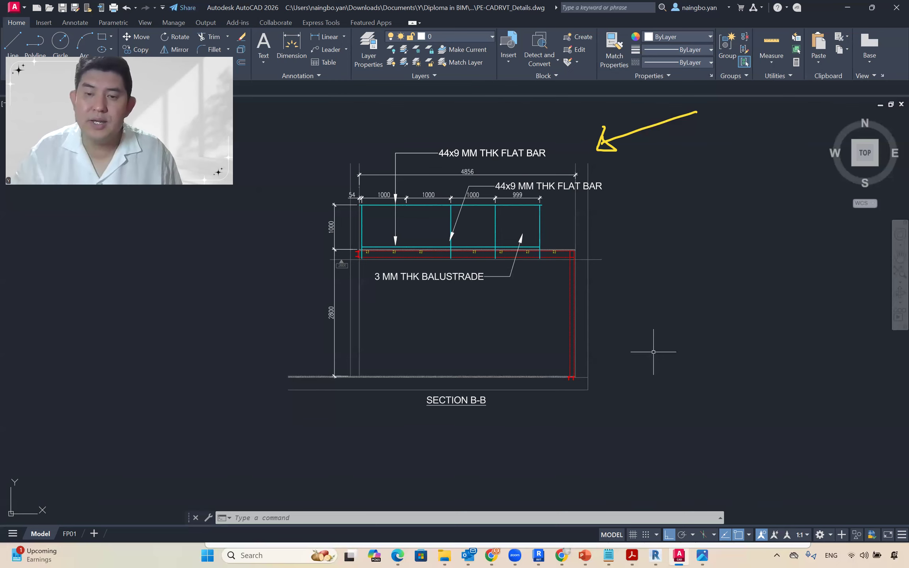
{"action": "left_click", "coordinate": [702, 555]}
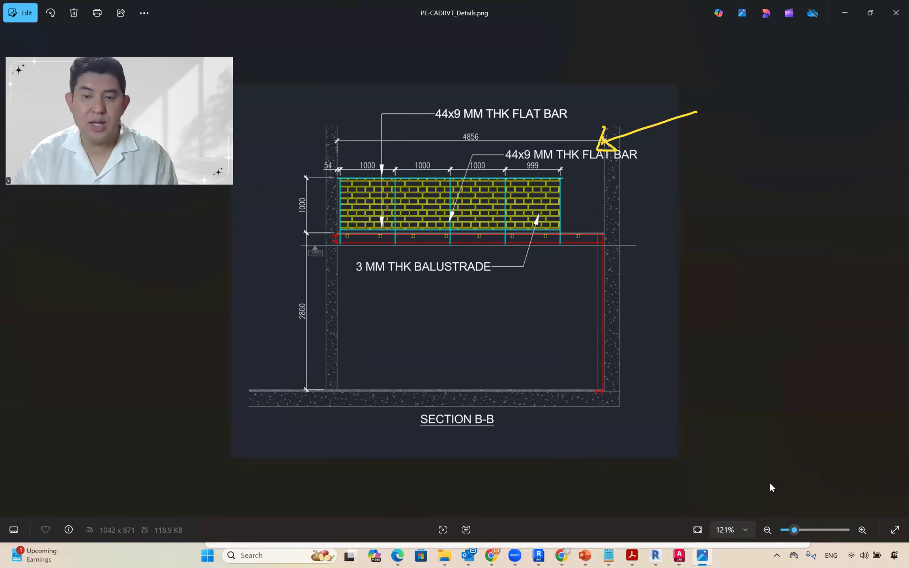
- Switch to Revit, dismiss the save reminder, and close Project2 to return to the Revit home screen
{"action": "left_click", "coordinate": [538, 555]}
{"action": "right_click", "coordinate": [616, 186]}
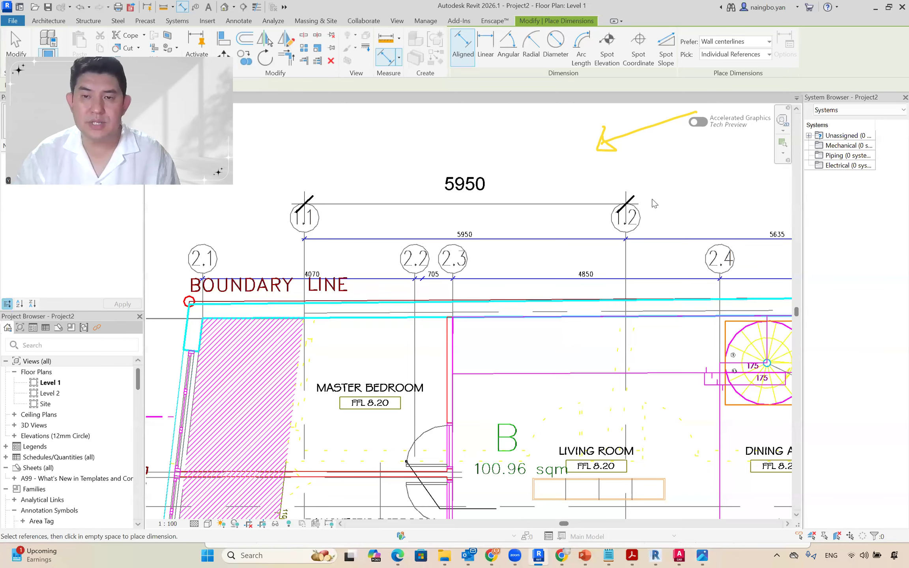
{"action": "left_click", "coordinate": [651, 197]}
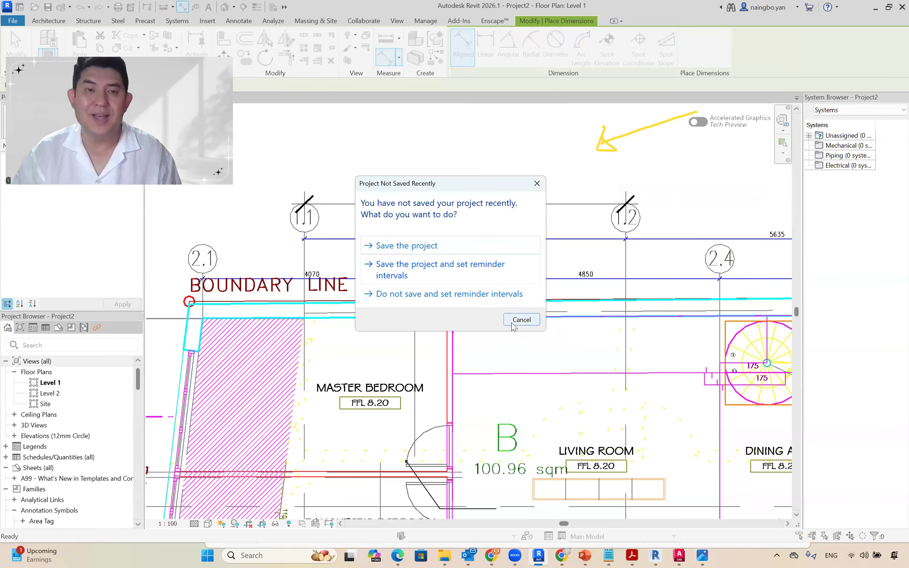
{"action": "left_click", "coordinate": [519, 317]}
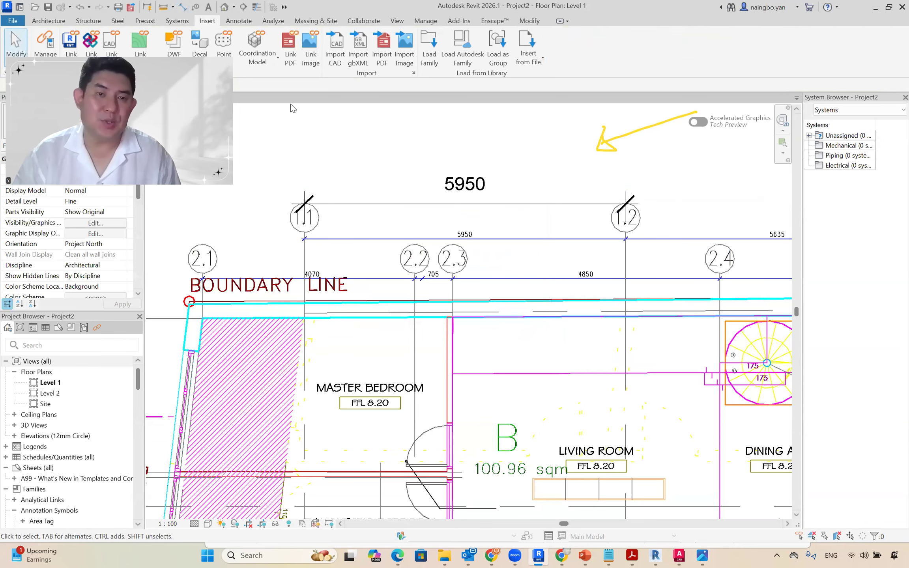
{"action": "left_click", "coordinate": [469, 276]}
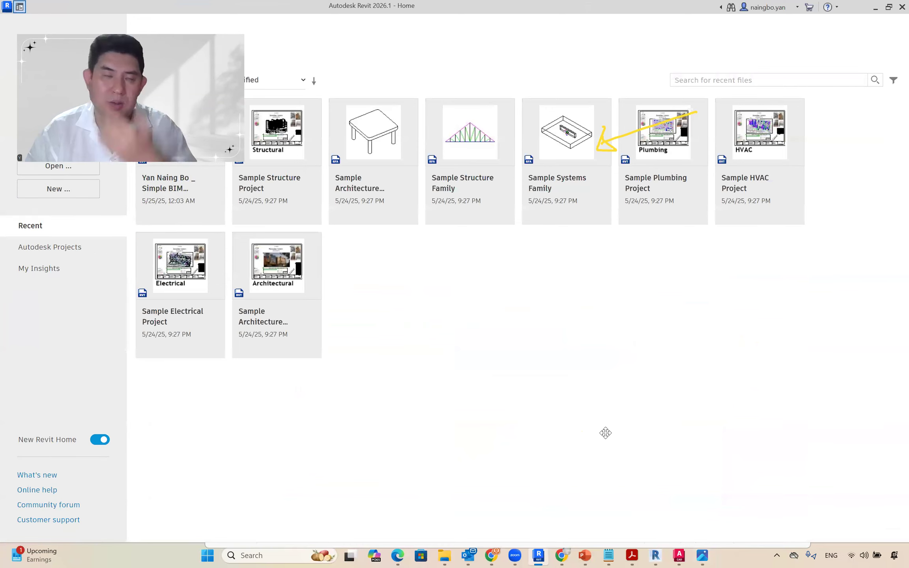
- Examine the hatched Section B-B reference image again and return to the AutoCAD section drawing
{"action": "left_click", "coordinate": [703, 555]}
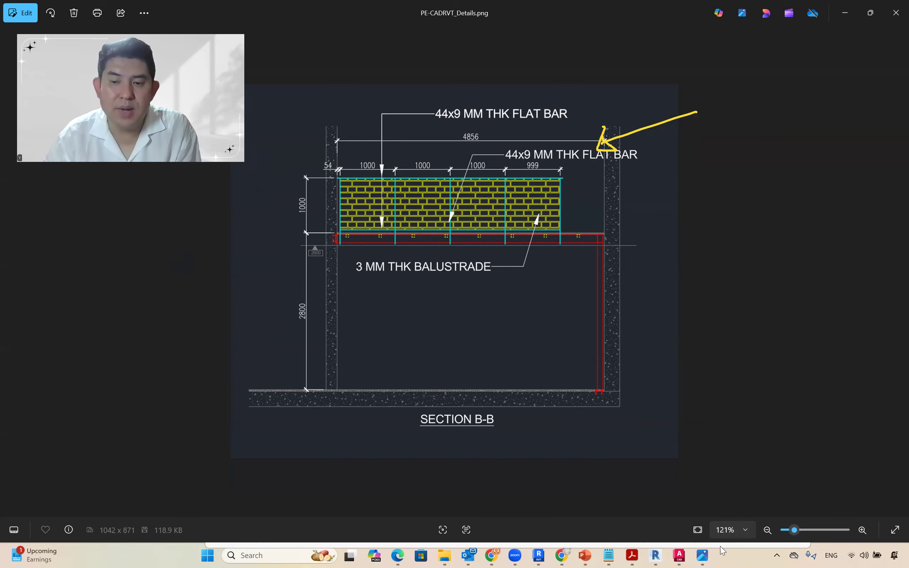
{"action": "mouse_move", "coordinate": [685, 555]}
{"action": "left_click", "coordinate": [711, 509]}
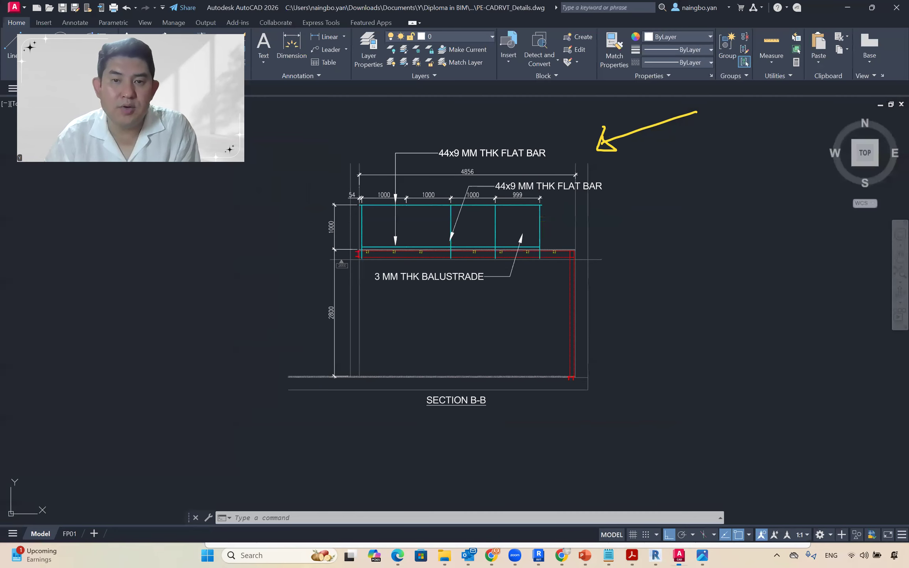
{"action": "middle_click_drag", "start_coordinate": [498, 265], "coordinate": [503, 267]}
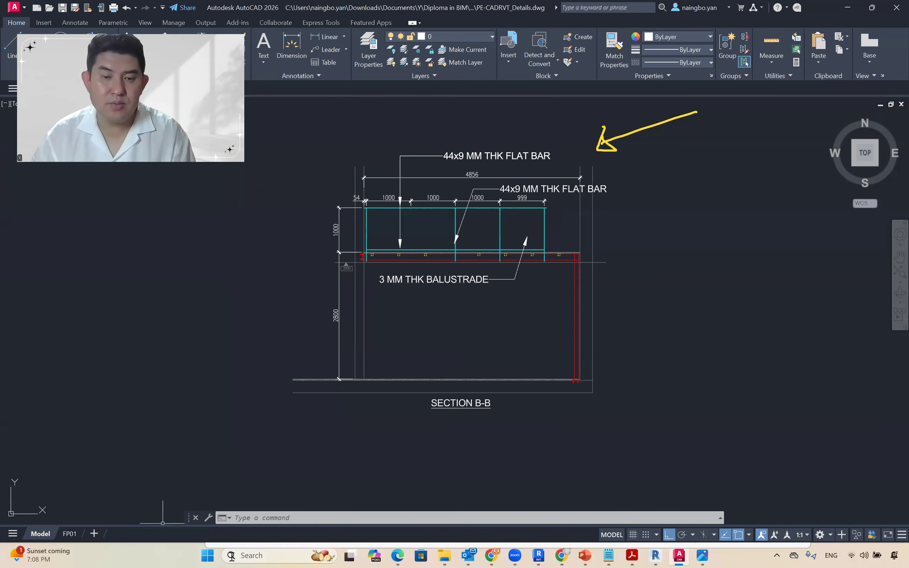
- Open Snipping Tool and capture a rectangular screenshot of the Section B-B drawing with its dimensions and labels
{"action": "left_click", "coordinate": [253, 555]}
{"action": "type", "text": "sni"}
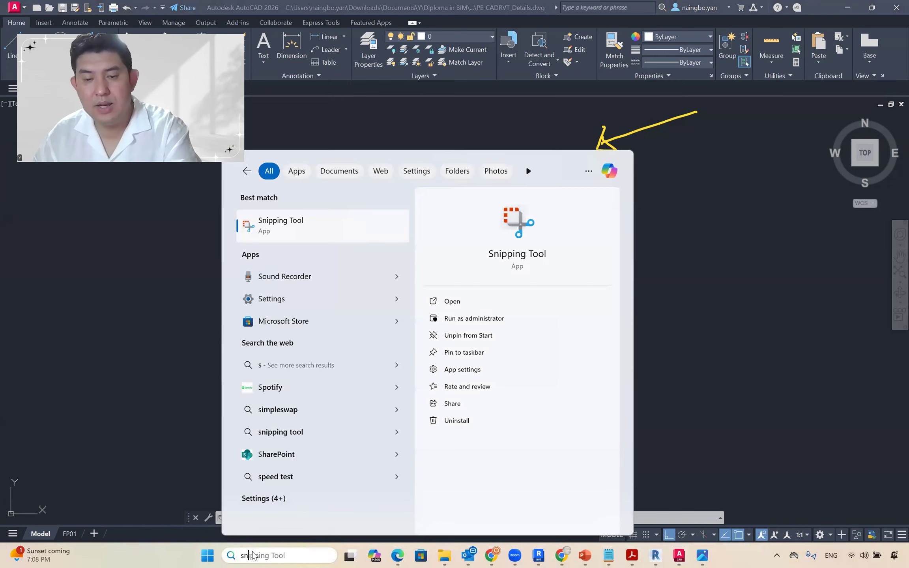
{"action": "left_click", "coordinate": [326, 228]}
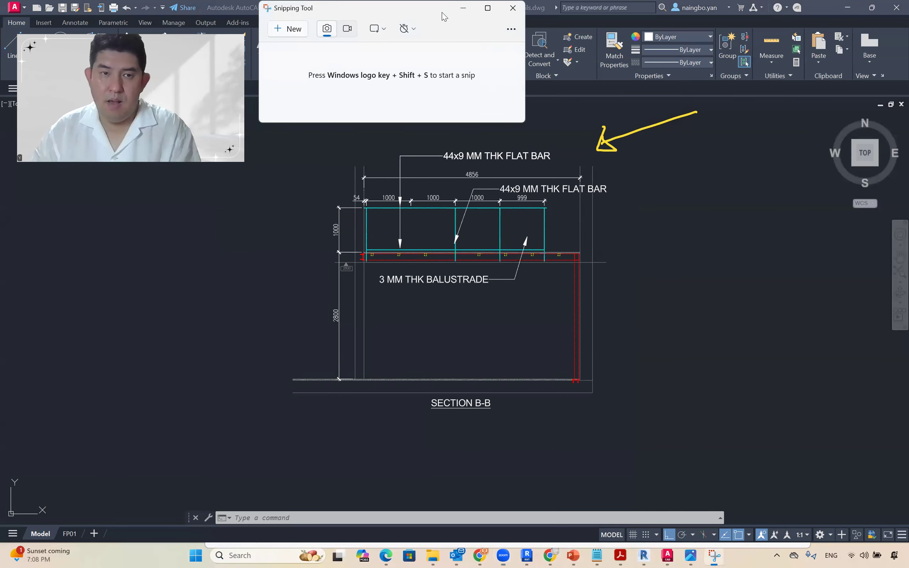
{"action": "left_click_drag", "start_coordinate": [442, 12], "coordinate": [492, 112]}
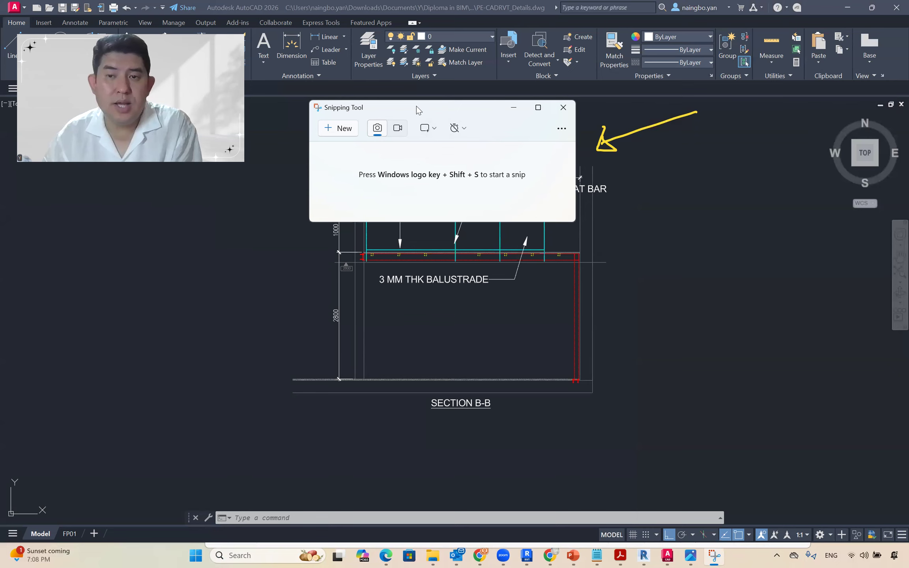
{"action": "mouse_move", "coordinate": [416, 106]}
{"action": "left_mouse_down"}
{"action": "mouse_move", "coordinate": [116, 232]}
{"action": "mouse_move", "coordinate": [131, 221]}
{"action": "left_mouse_up"}
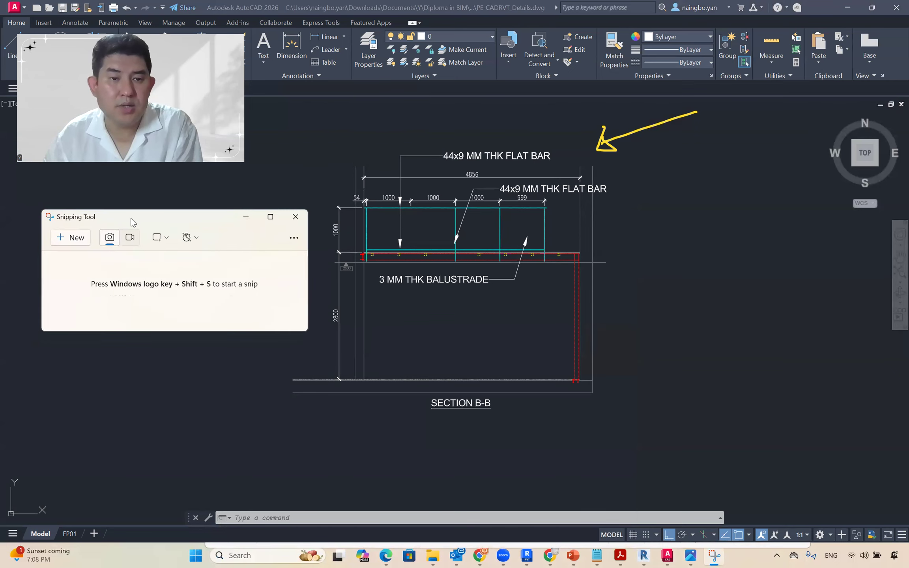
{"action": "left_click", "coordinate": [71, 237]}
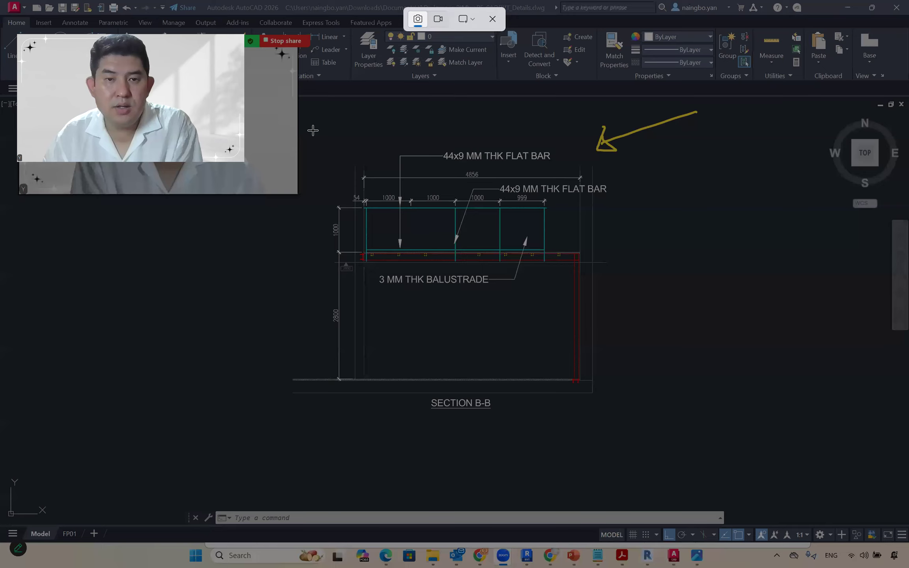
{"action": "left_click_drag", "start_coordinate": [311, 129], "coordinate": [490, 286]}
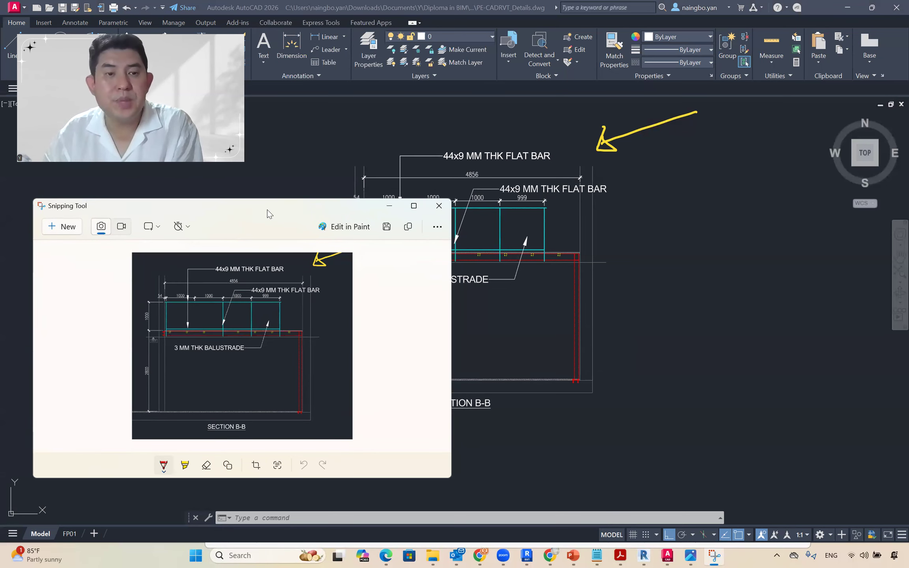
- Switch Snipping Tool to video recording mode and back to screenshot mode, and close its window
{"action": "left_click", "coordinate": [122, 228]}
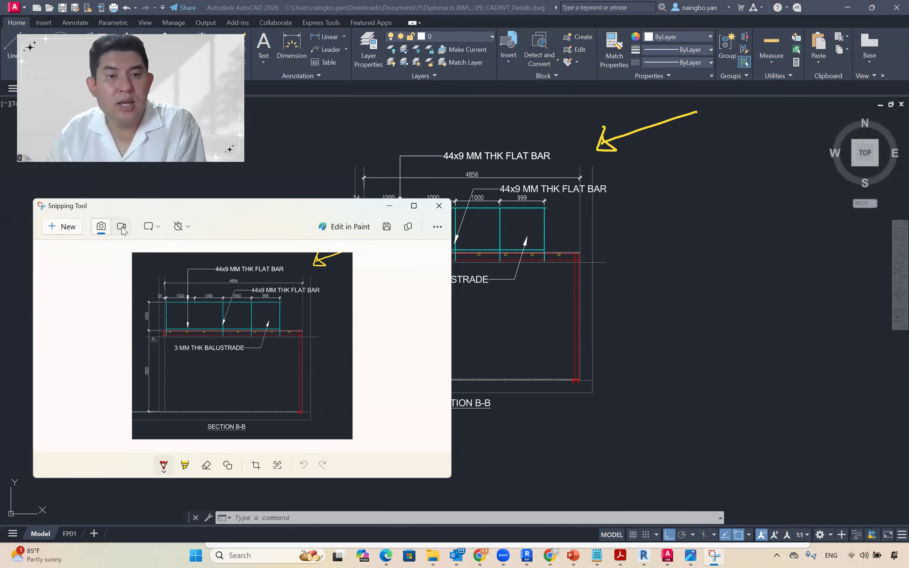
{"action": "left_click", "coordinate": [122, 228]}
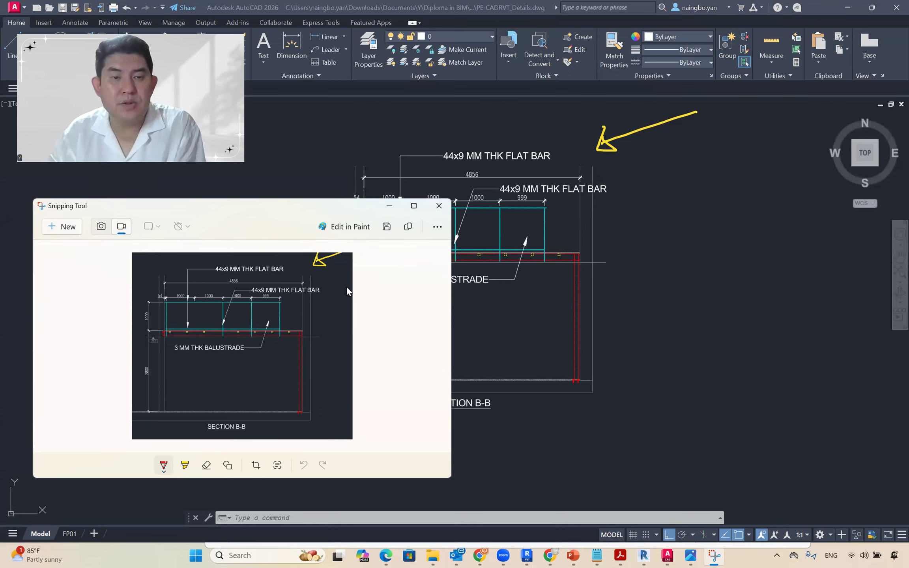
{"action": "left_click", "coordinate": [100, 228]}
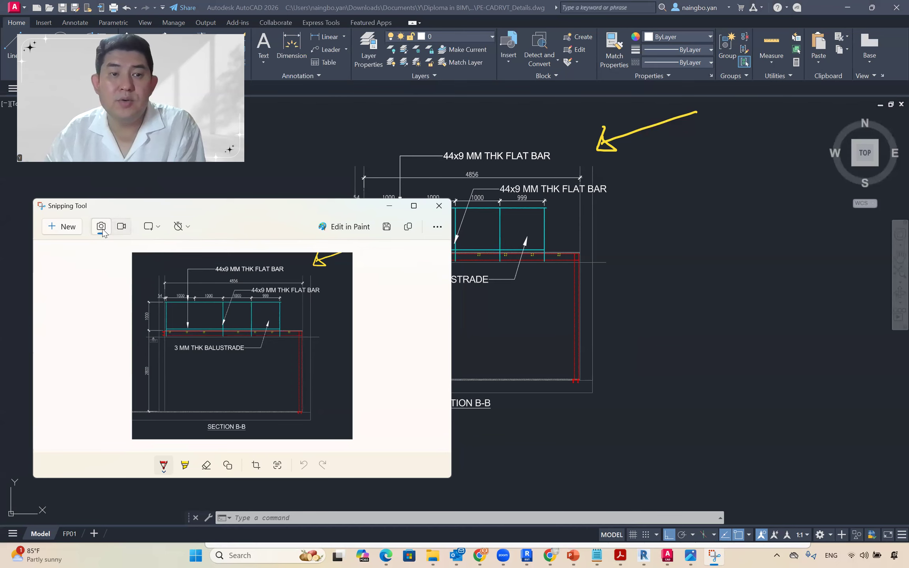
{"action": "left_click", "coordinate": [439, 206]}
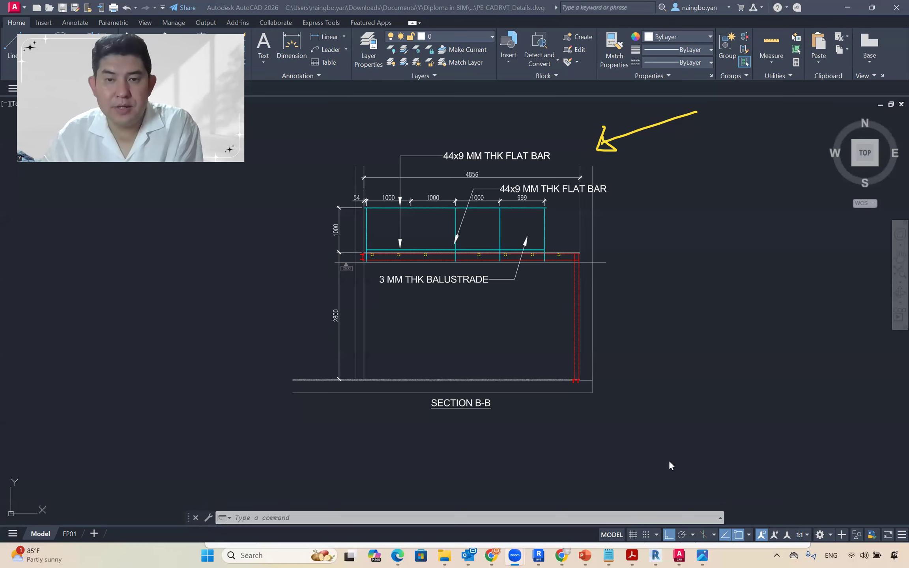
{"action": "middle_click_drag", "start_coordinate": [508, 329], "coordinate": [534, 335]}
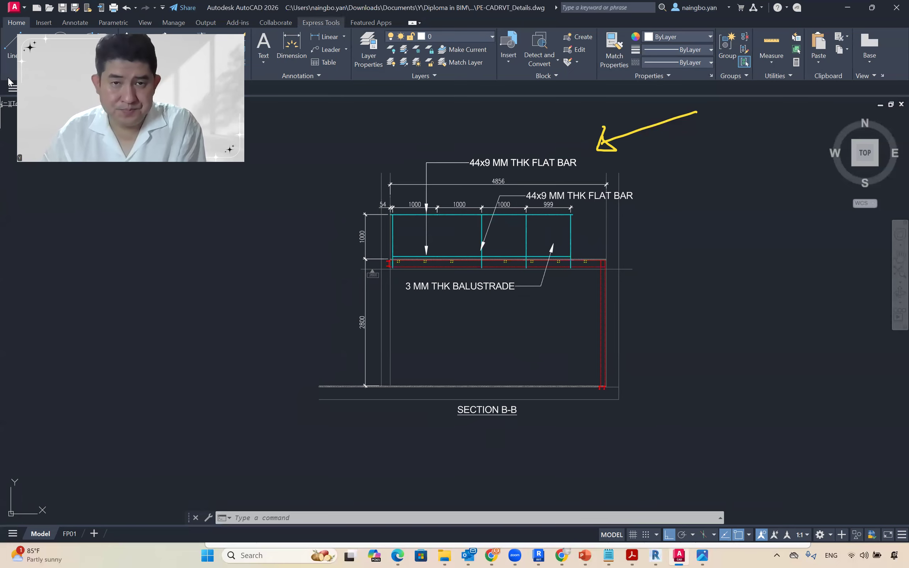
{"action": "left_click", "coordinate": [30, 235]}
{"action": "left_click", "coordinate": [101, 346]}
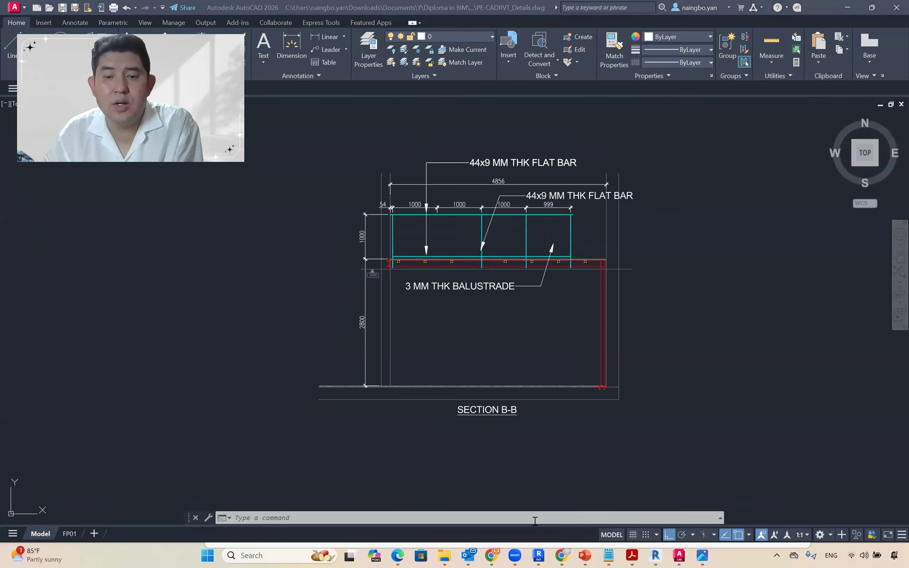
- Switch to Revit and set up a new project with the Metric Multi-discipline template
{"action": "left_click", "coordinate": [539, 556]}
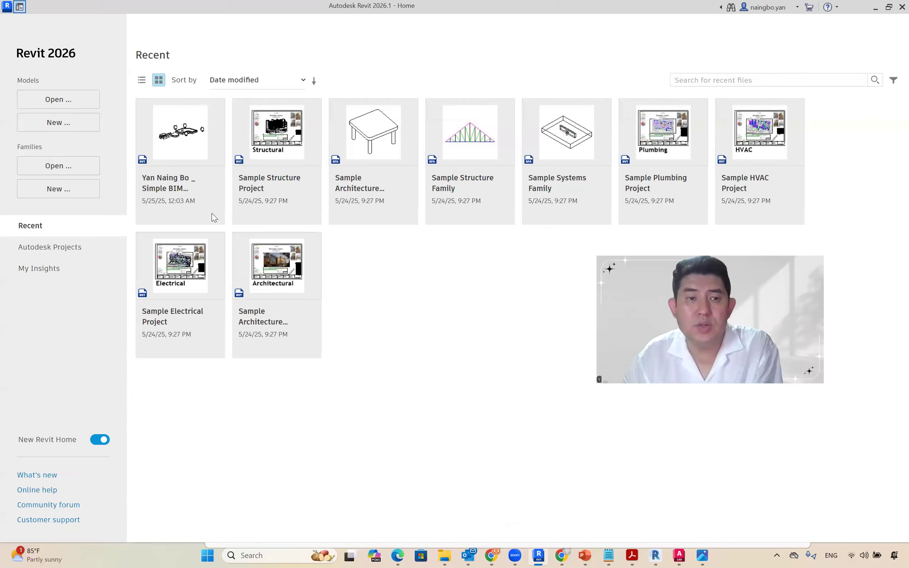
{"action": "left_click", "coordinate": [74, 123]}
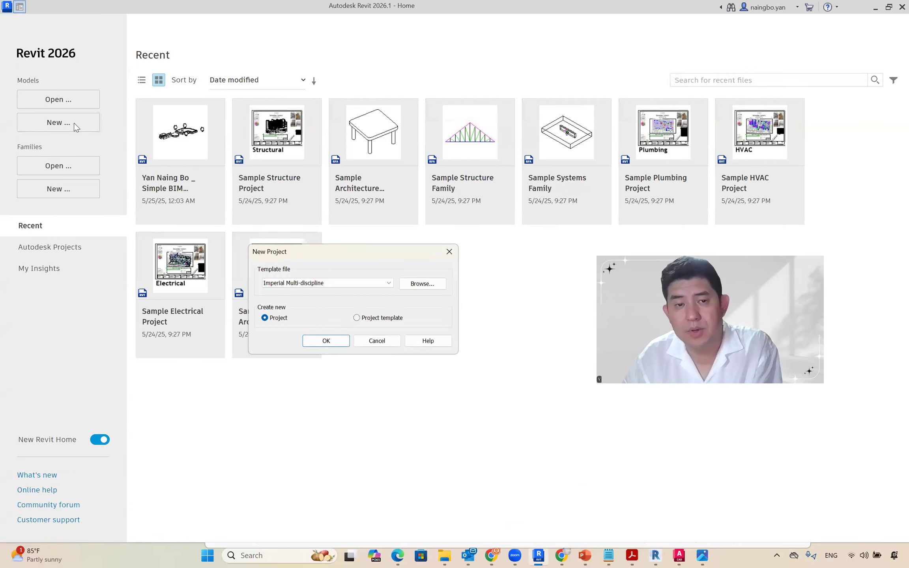
{"action": "left_click", "coordinate": [311, 281]}
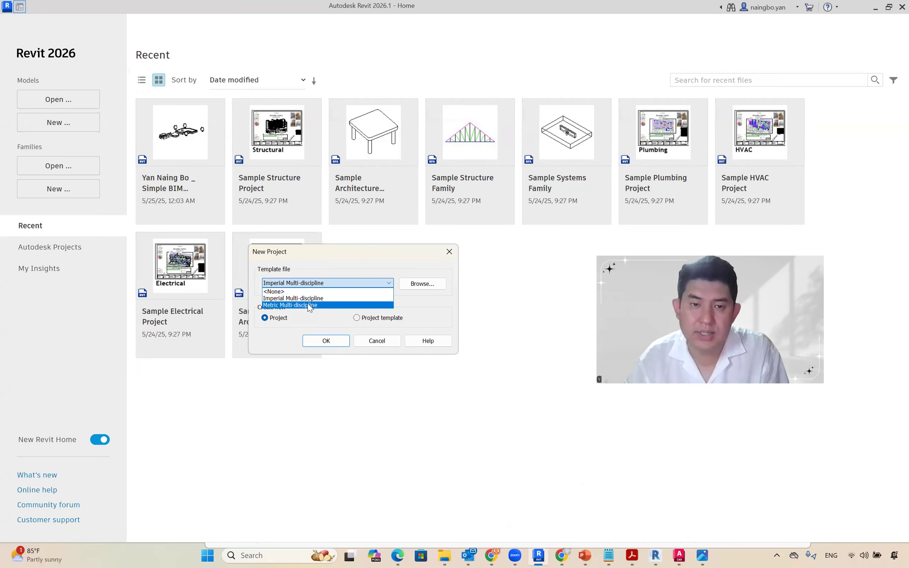
{"action": "left_click", "coordinate": [281, 306]}
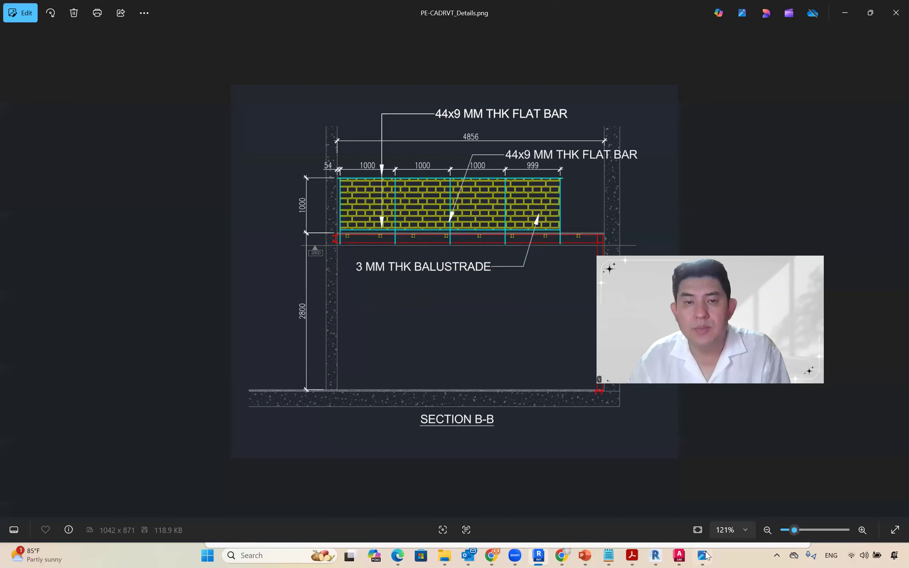
- Glance at the Section B-B image, return to Revit and create a new project from the Architecture Template_R17.rte template
{"action": "left_click", "coordinate": [703, 555]}
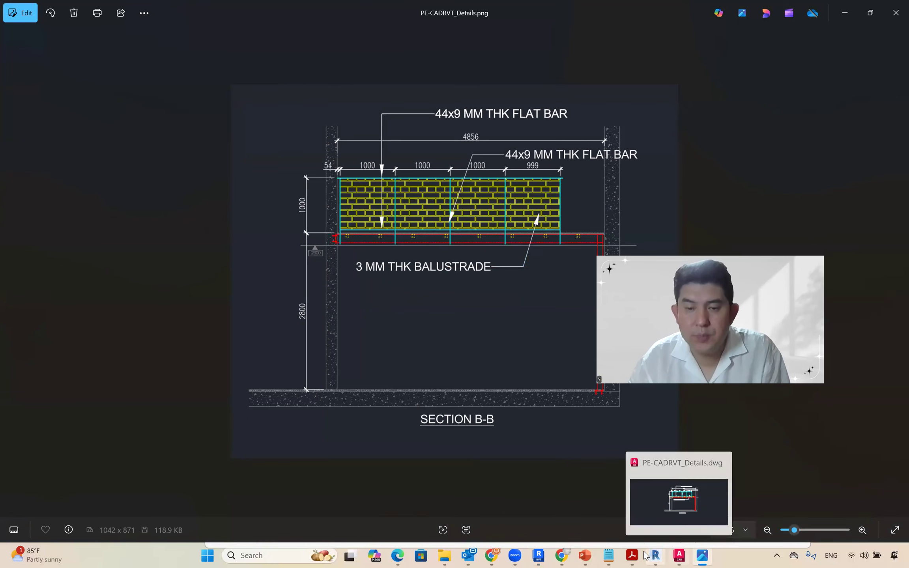
{"action": "left_click", "coordinate": [538, 556]}
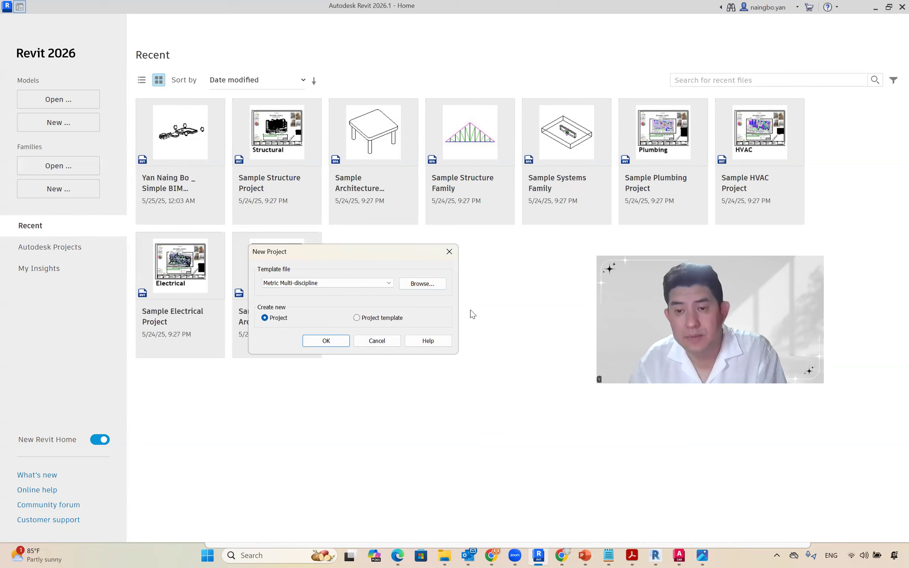
{"action": "left_click_drag", "start_coordinate": [360, 250], "coordinate": [381, 249]}
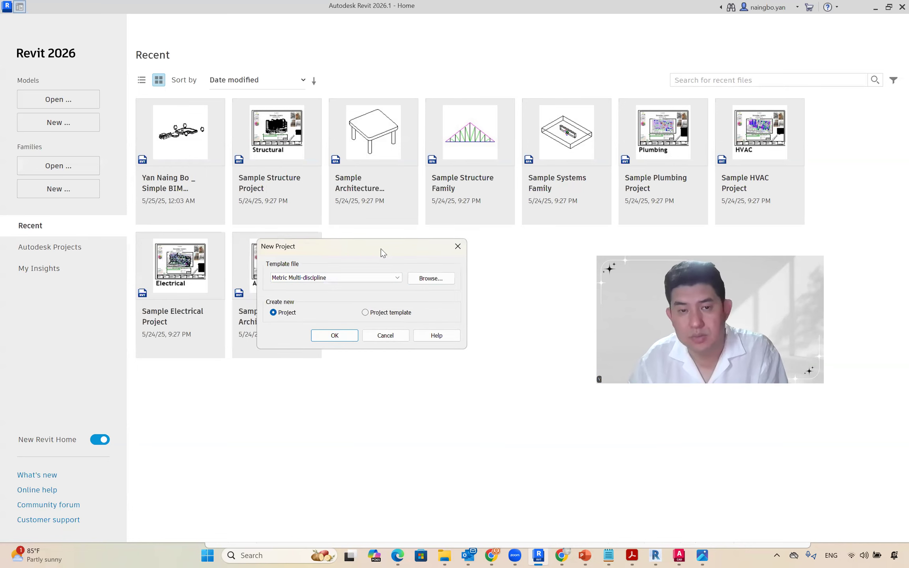
{"action": "left_click", "coordinate": [434, 281]}
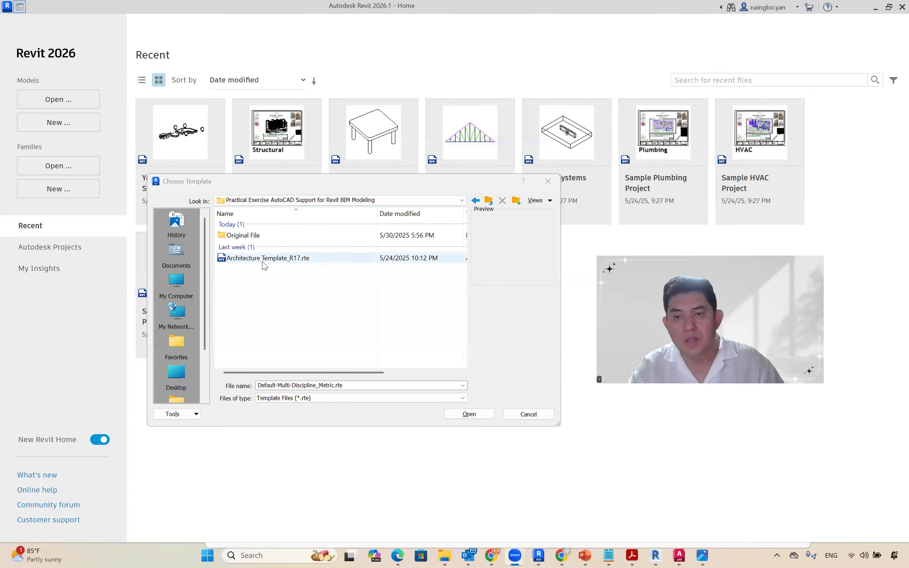
{"action": "left_click", "coordinate": [264, 260]}
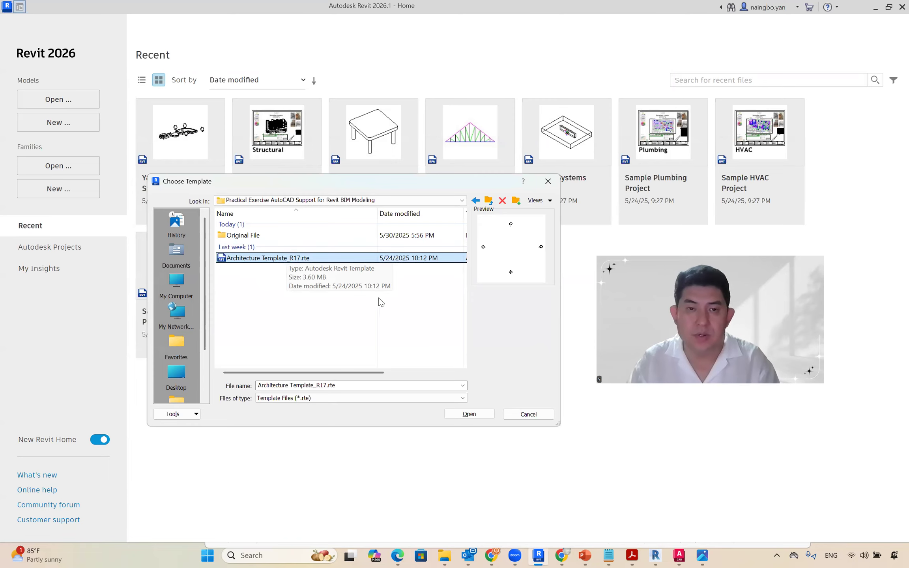
{"action": "left_click", "coordinate": [469, 414]}
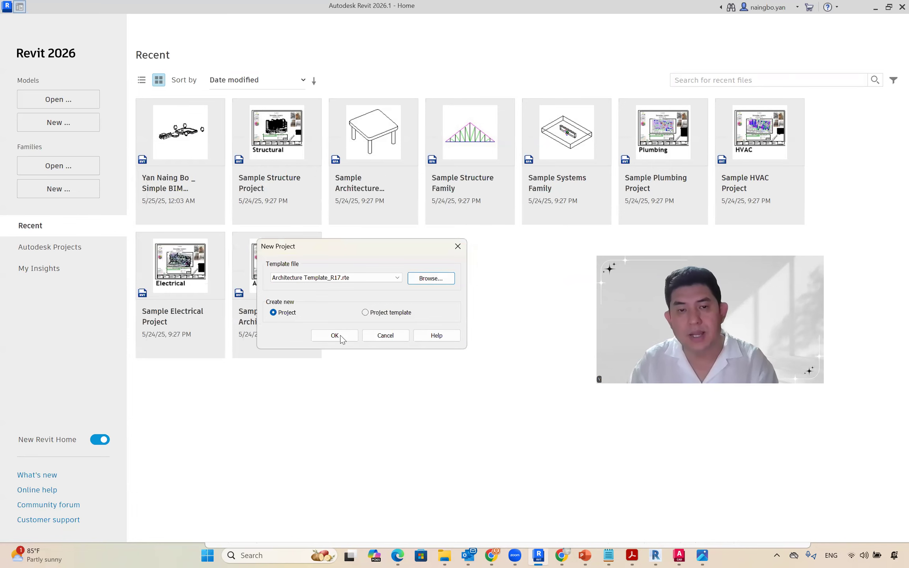
{"action": "left_click", "coordinate": [341, 336]}
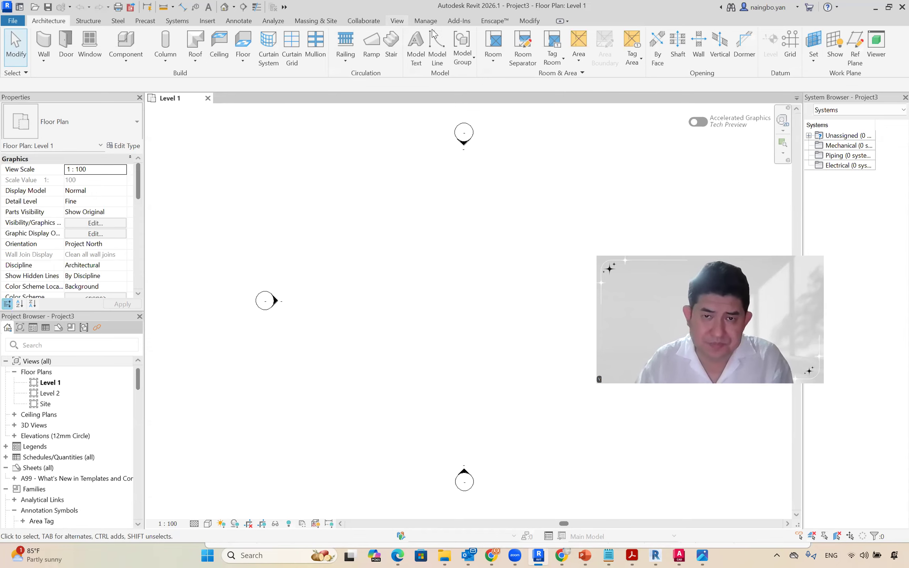
- Start a new drafting view and name it SECTION B-B, checking the title against the reference image
{"action": "left_click", "coordinate": [397, 21]}
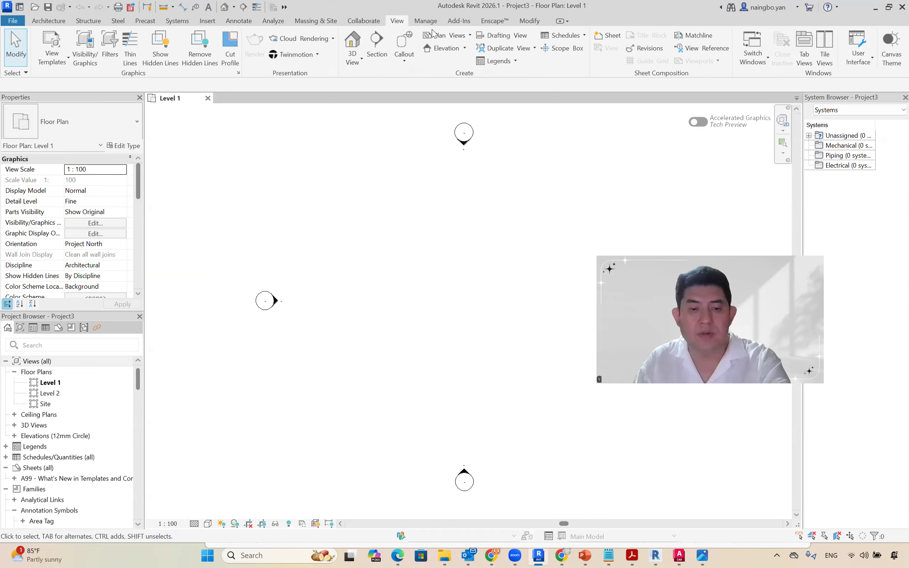
{"action": "left_click", "coordinate": [507, 43]}
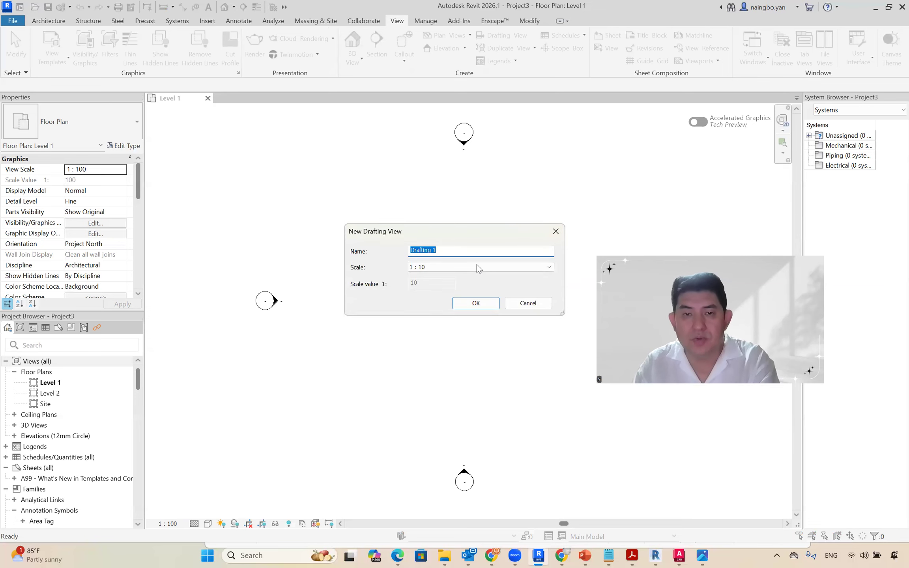
{"action": "left_click", "coordinate": [710, 555]}
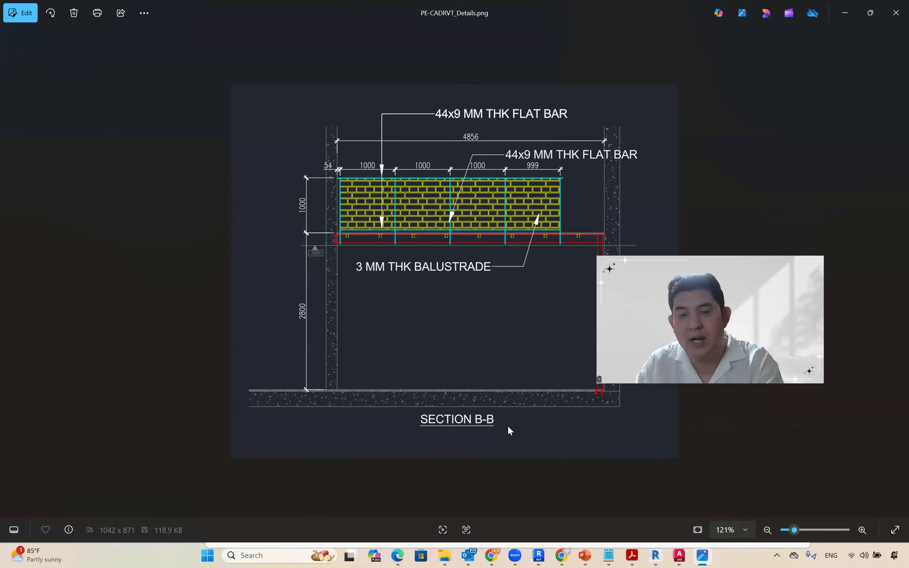
{"action": "left_click", "coordinate": [538, 555]}
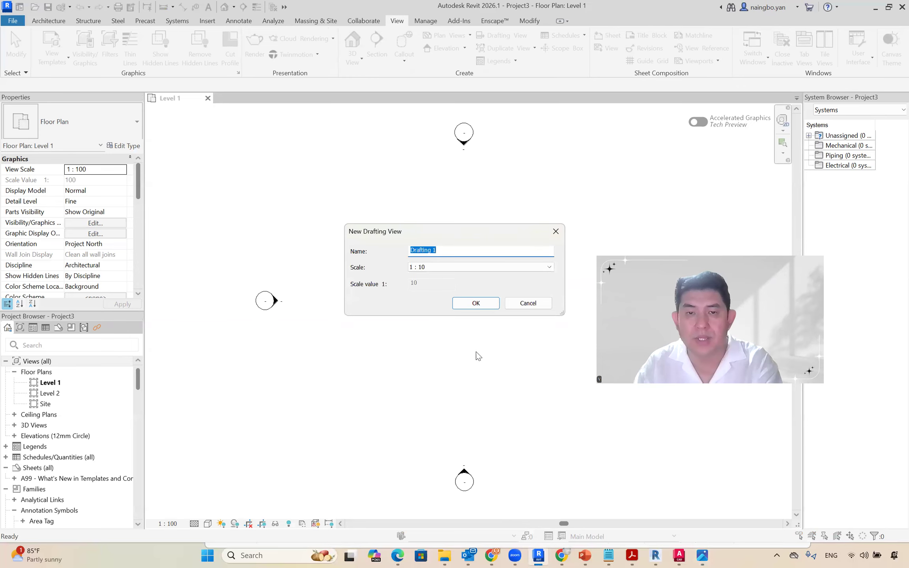
{"action": "type", "text": "SECTIO"}
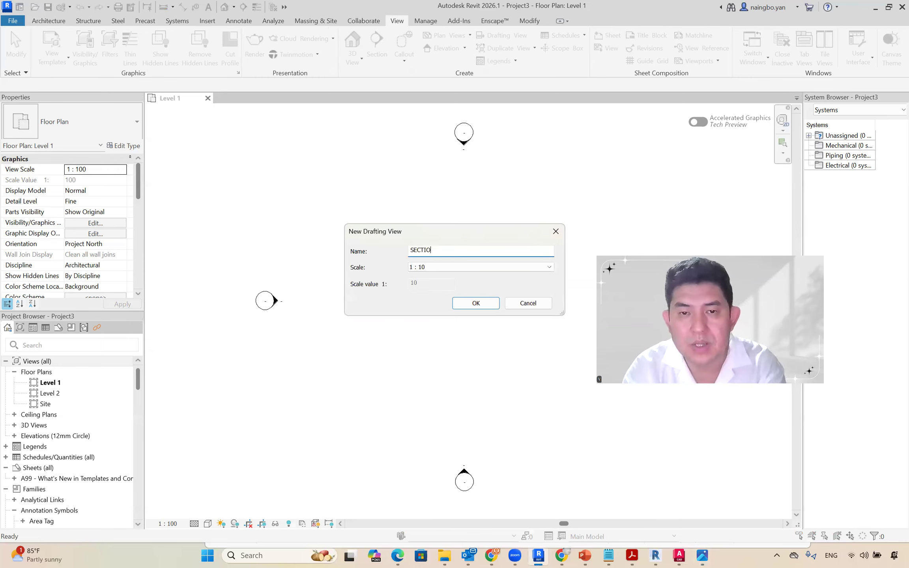
{"action": "type", "text": "N B-B"}
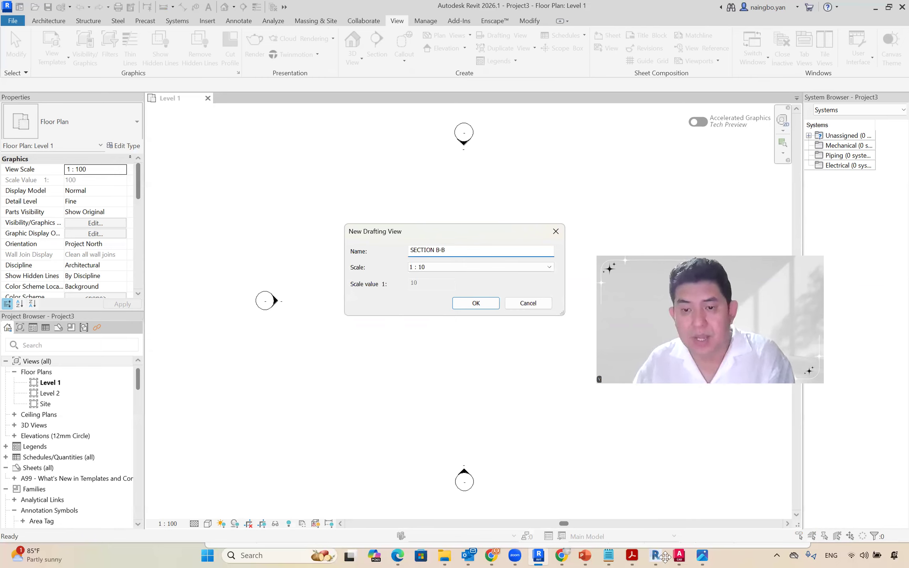
- Check the section drawing in AutoCAD, set the new Revit drafting view's scale to 1 : 25 and create the view
{"action": "left_click", "coordinate": [679, 555]}
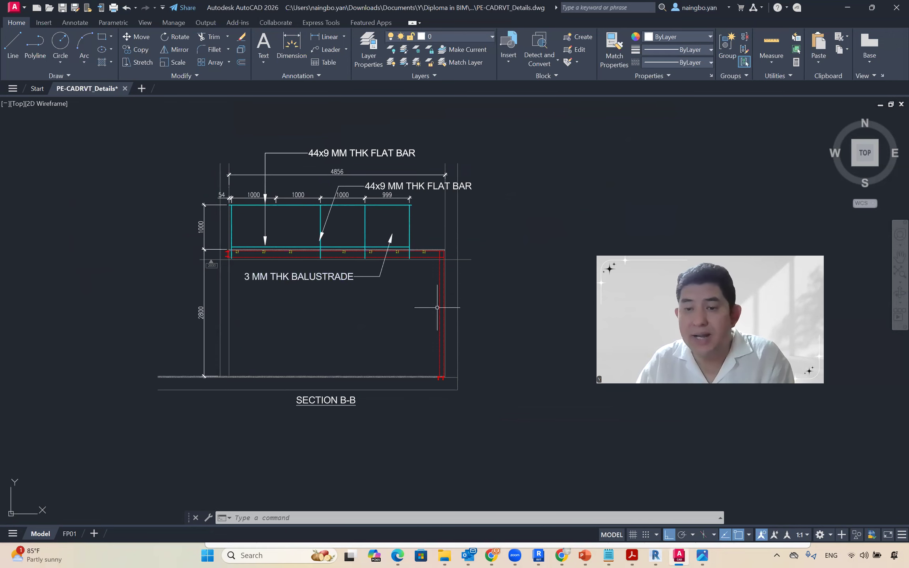
{"action": "middle_click_drag", "start_coordinate": [438, 307], "coordinate": [427, 332]}
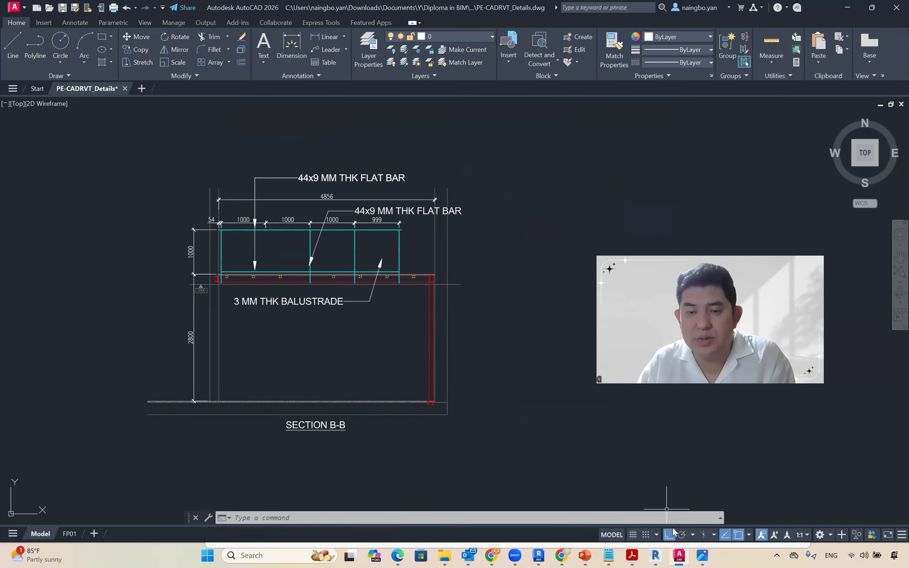
{"action": "left_click", "coordinate": [538, 555]}
{"action": "type", "text": "SECTION B-B"}
{"action": "left_click", "coordinate": [448, 268]}
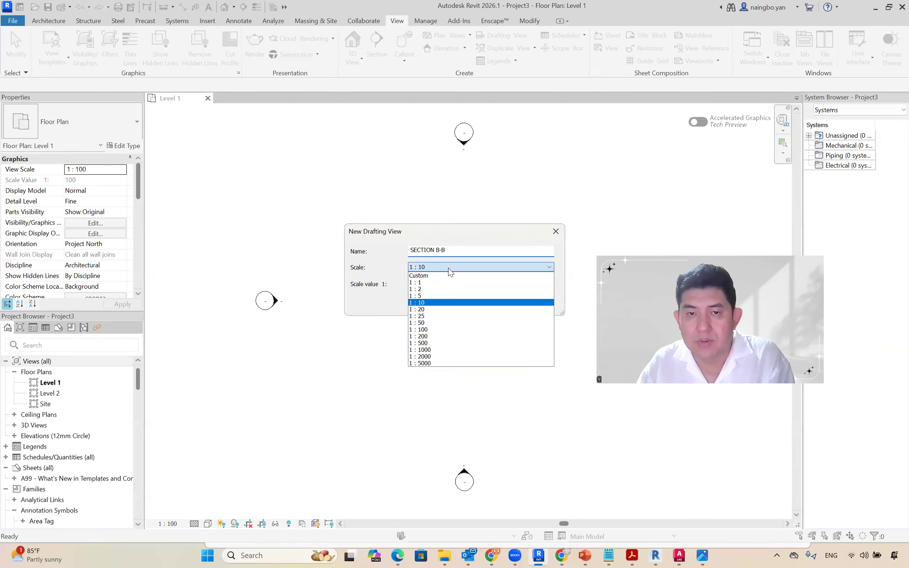
{"action": "left_click", "coordinate": [484, 317]}
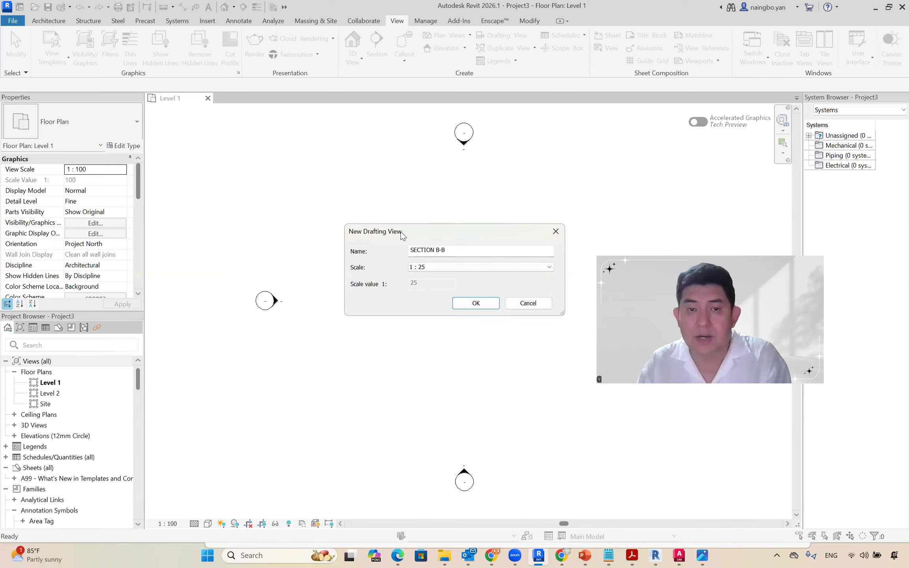
{"action": "left_click_drag", "start_coordinate": [401, 235], "coordinate": [244, 176]}
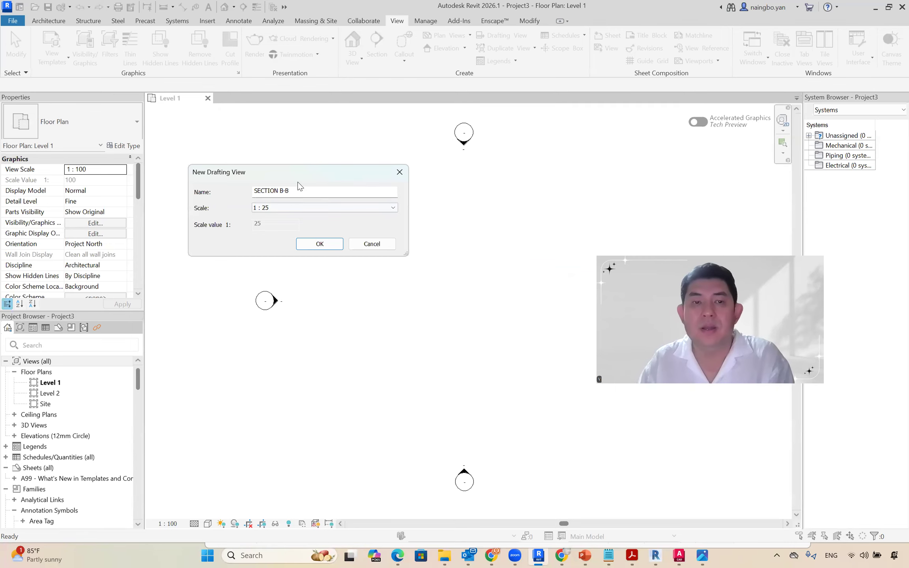
{"action": "left_click_drag", "start_coordinate": [294, 175], "coordinate": [265, 124]}
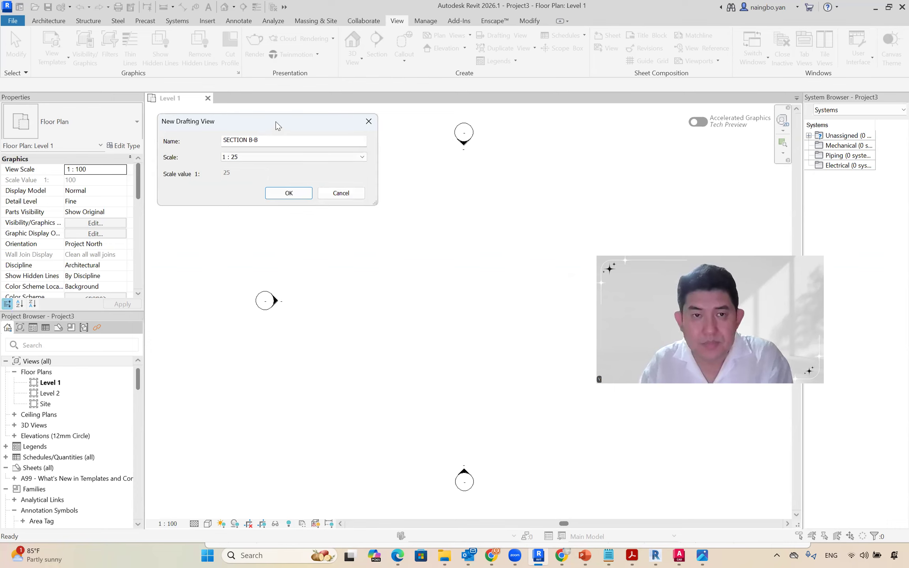
{"action": "left_click_drag", "start_coordinate": [277, 121], "coordinate": [280, 121]}
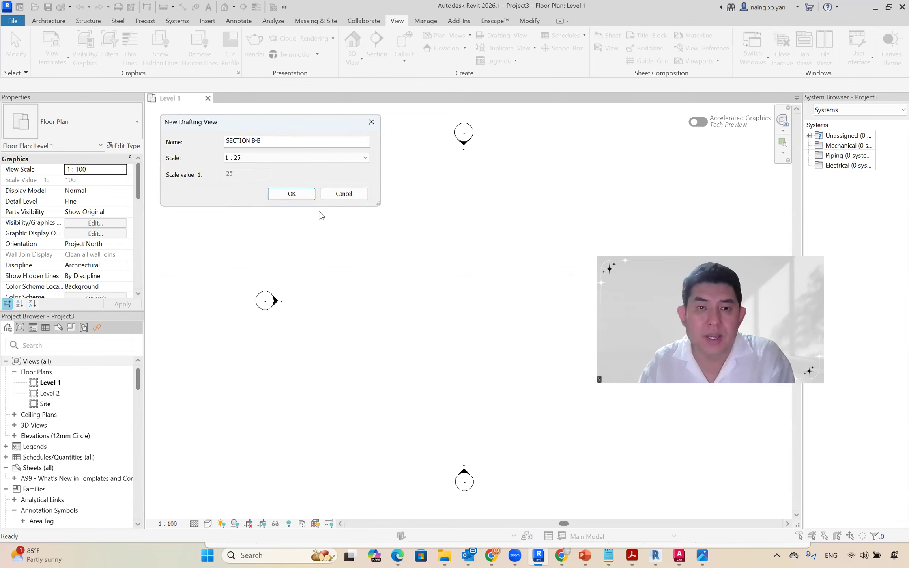
{"action": "left_click", "coordinate": [300, 194]}
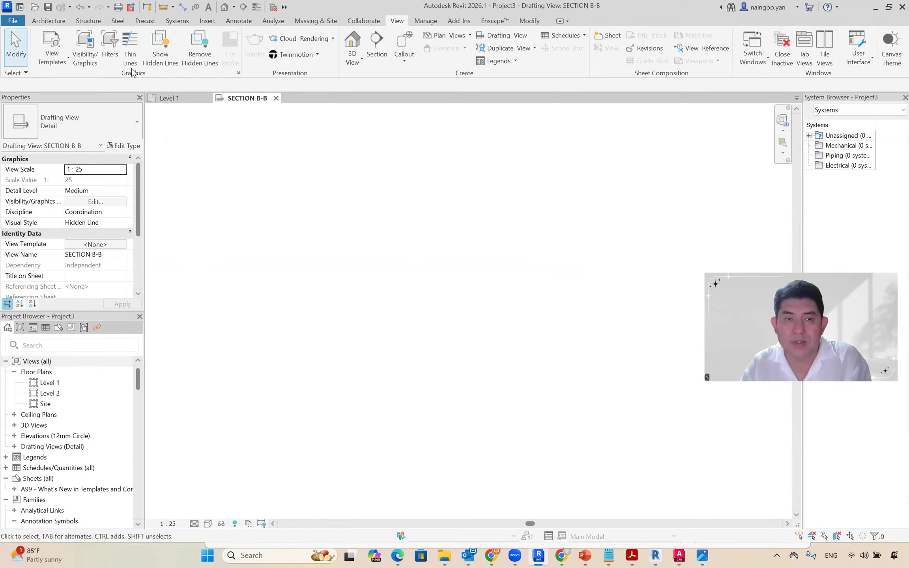
- Link the CAD file PE-CADRVT_Details.dwg into the SECTION B-B drafting view with its colors set to Preserve
{"action": "scroll", "coordinate": [133, 72], "scroll_direction": "up", "scroll_amount": 5}
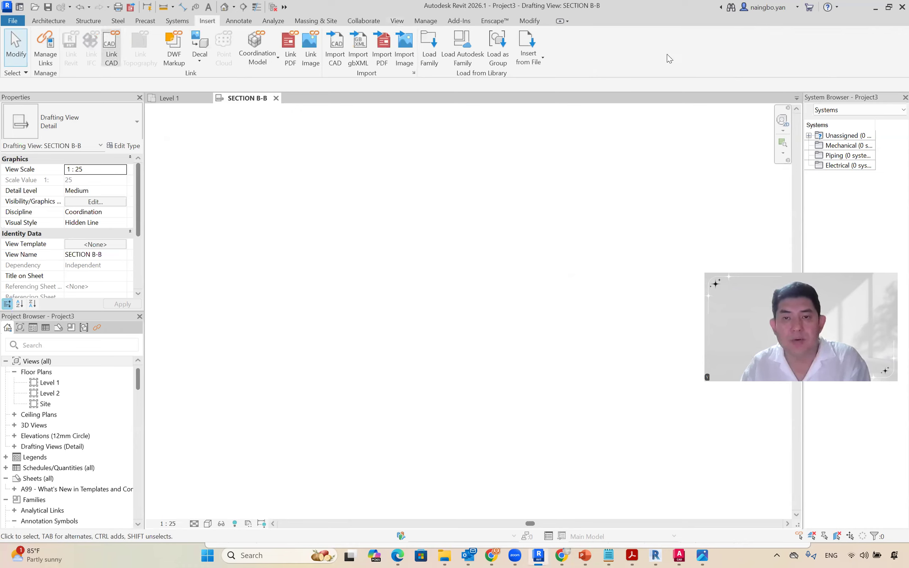
{"action": "left_click", "coordinate": [209, 23]}
{"action": "left_click", "coordinate": [209, 24]}
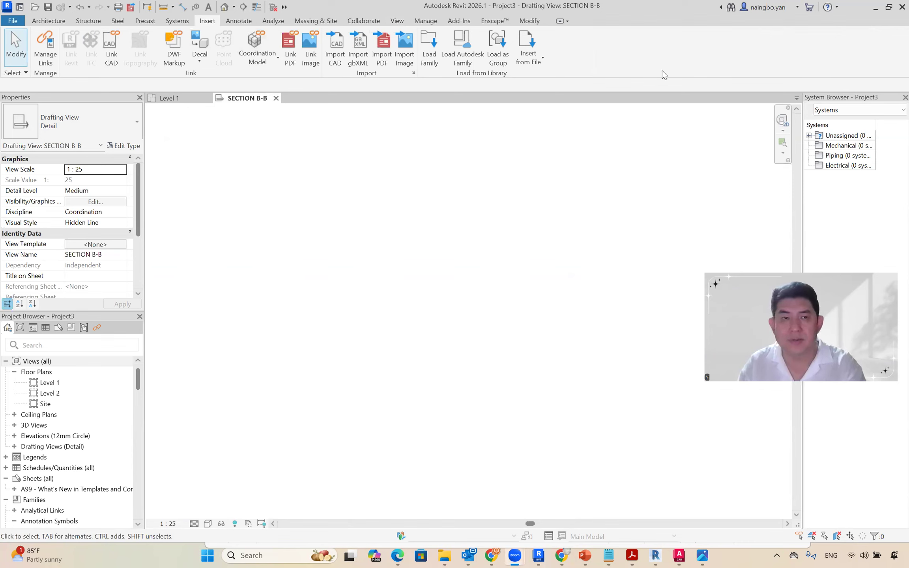
{"action": "mouse_move", "coordinate": [221, 36]}
{"action": "left_mouse_down"}
{"action": "mouse_move", "coordinate": [184, 28]}
{"action": "mouse_move", "coordinate": [241, 14]}
{"action": "mouse_move", "coordinate": [231, 35]}
{"action": "left_mouse_up"}
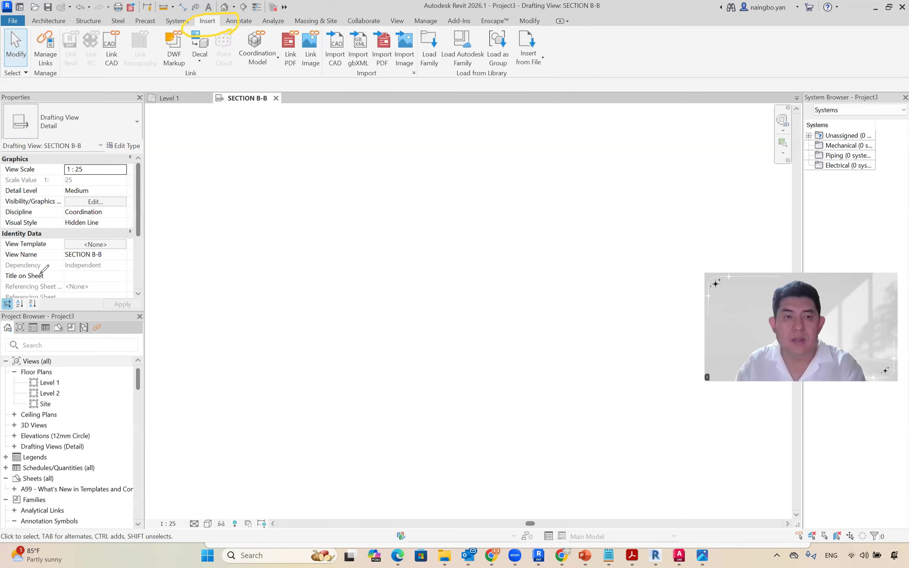
{"action": "mouse_move", "coordinate": [221, 9]}
{"action": "left_mouse_down"}
{"action": "mouse_move", "coordinate": [221, 37]}
{"action": "mouse_move", "coordinate": [241, 10]}
{"action": "mouse_move", "coordinate": [227, 27]}
{"action": "left_mouse_up"}
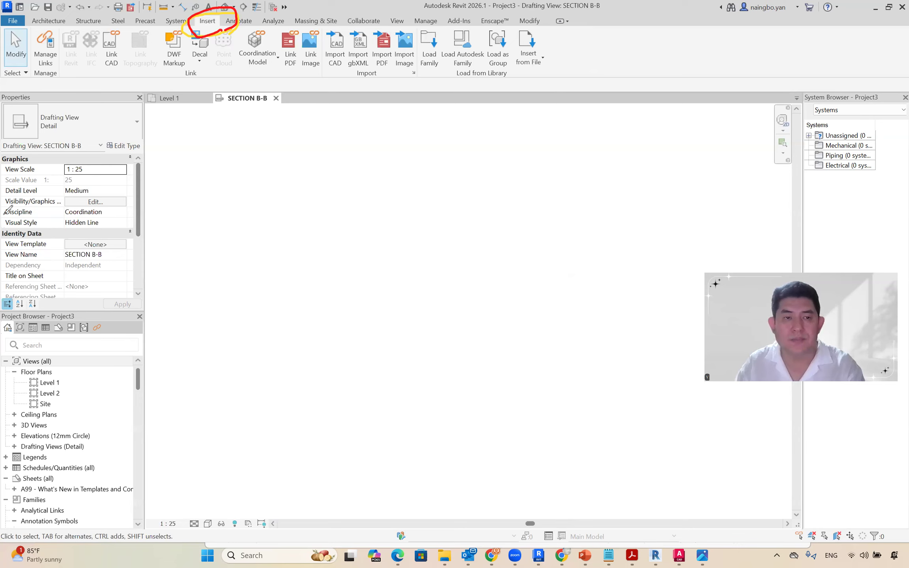
{"action": "left_click_drag", "start_coordinate": [98, 20], "coordinate": [138, 84]}
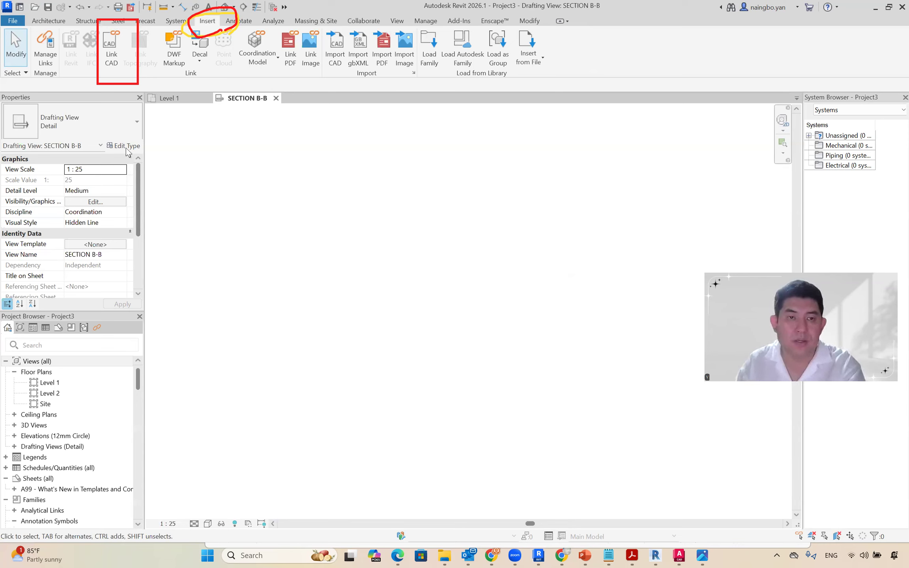
{"action": "left_click", "coordinate": [112, 48]}
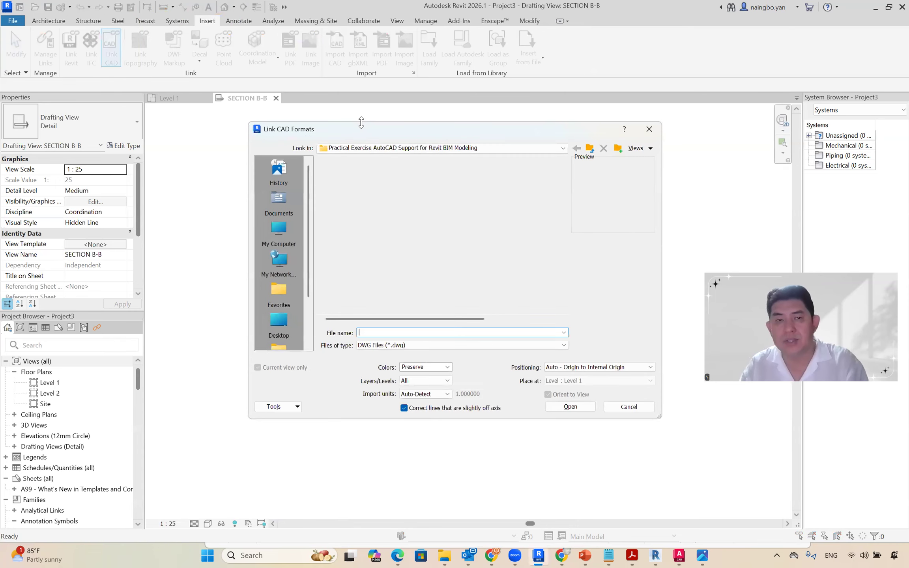
{"action": "left_click", "coordinate": [377, 184]}
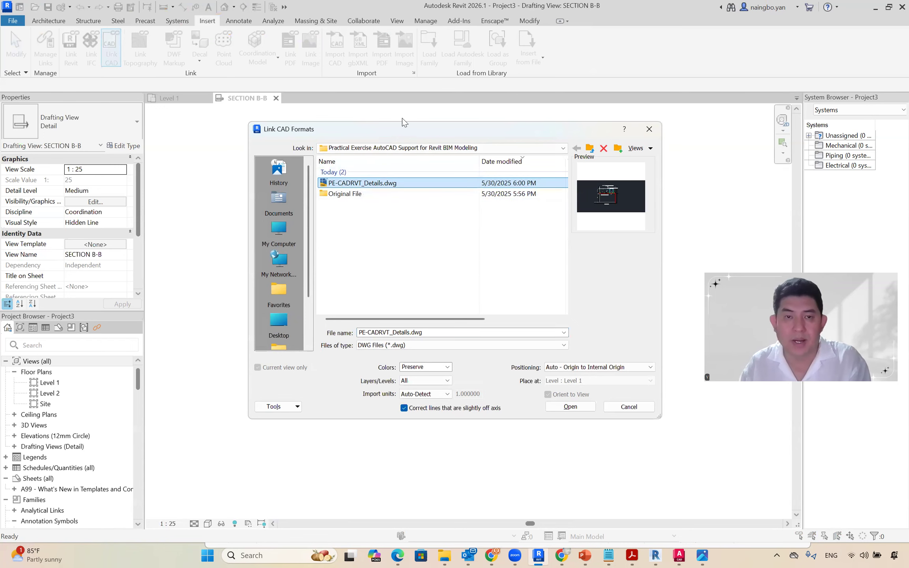
{"action": "left_click_drag", "start_coordinate": [404, 132], "coordinate": [320, 125]}
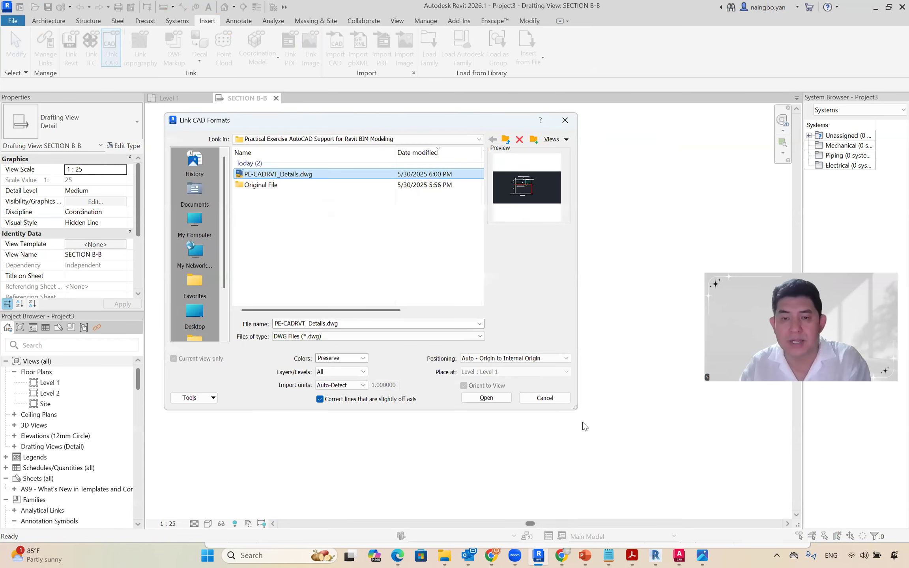
{"action": "left_click_drag", "start_coordinate": [576, 407], "coordinate": [641, 416]}
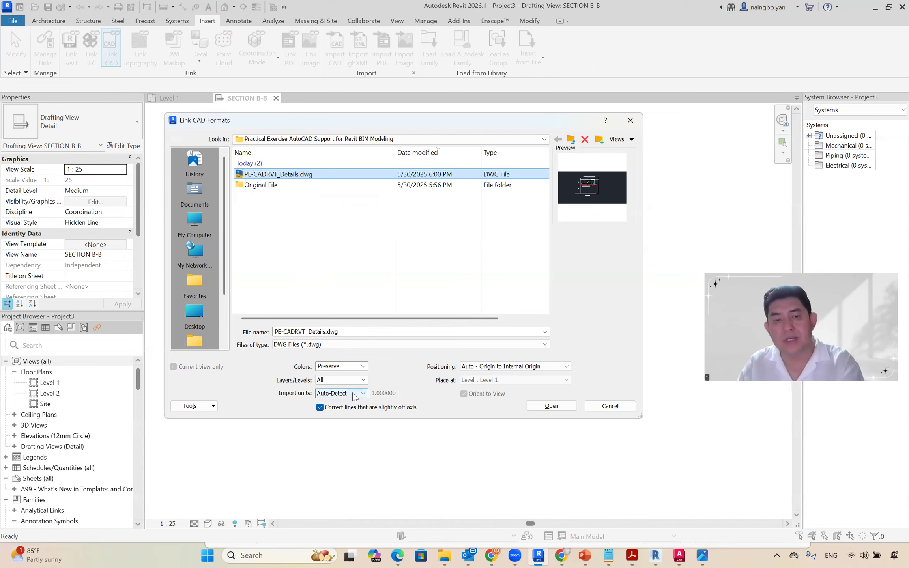
{"action": "left_click", "coordinate": [349, 366]}
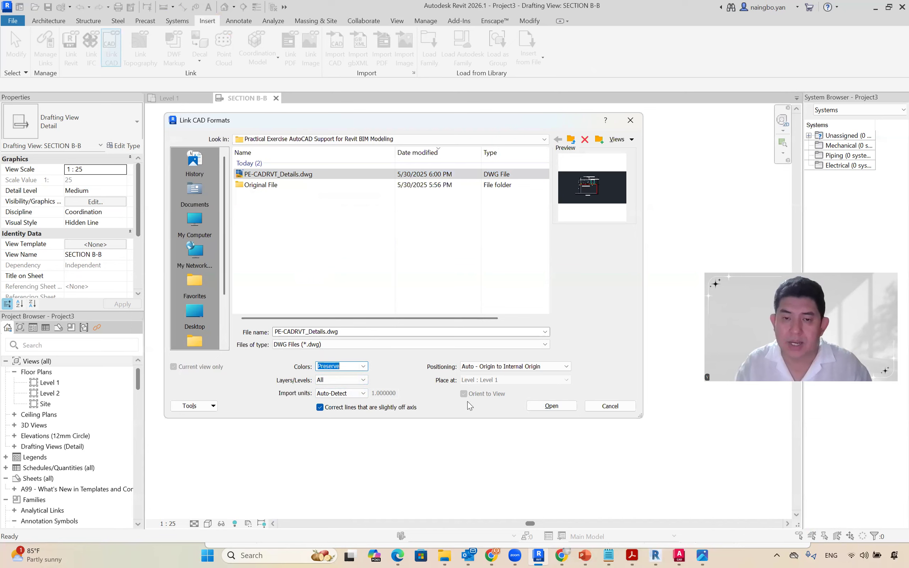
{"action": "left_click", "coordinate": [550, 408]}
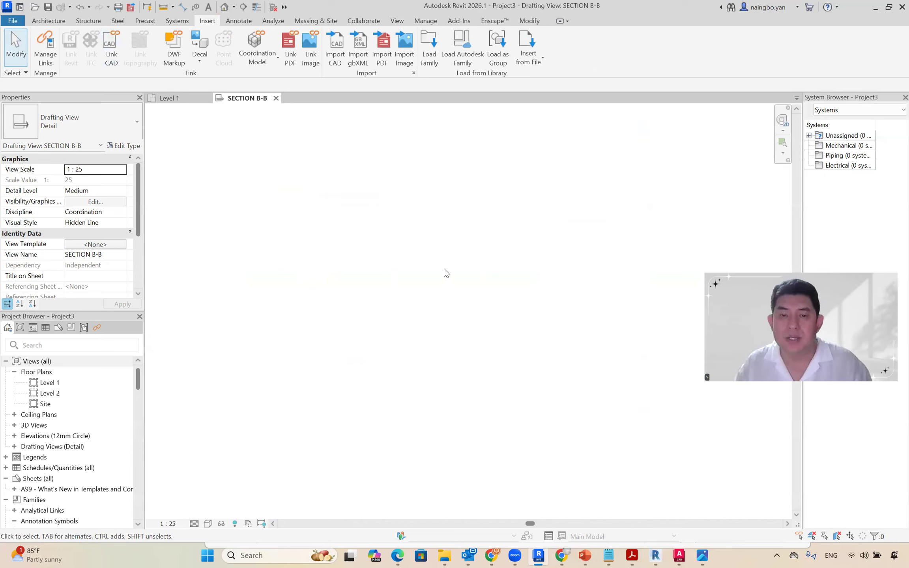
- Fit the SECTION B-B drafting view to its contents and select the linked drawing briefly to check its extents
{"action": "right_click", "coordinate": [399, 244]}
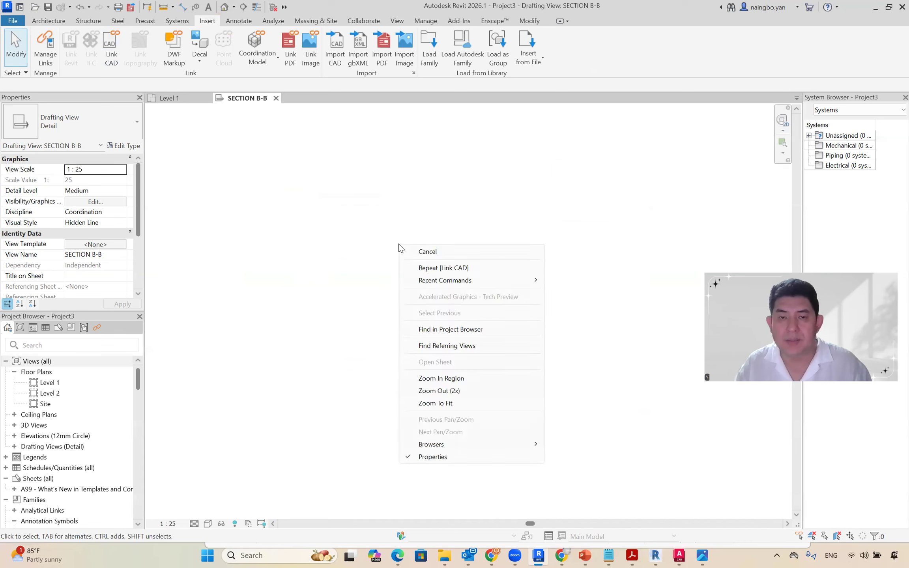
{"action": "left_click", "coordinate": [453, 404]}
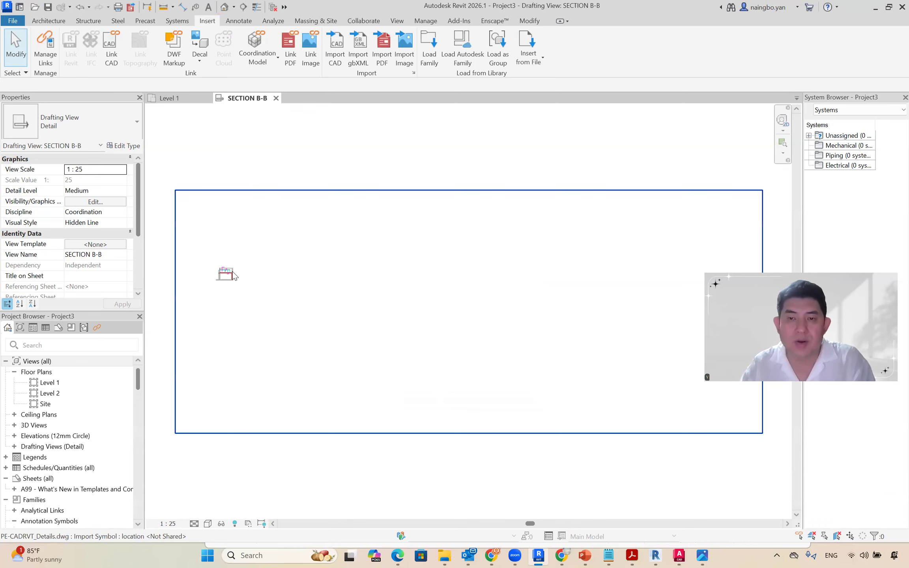
{"action": "left_click", "coordinate": [265, 265]}
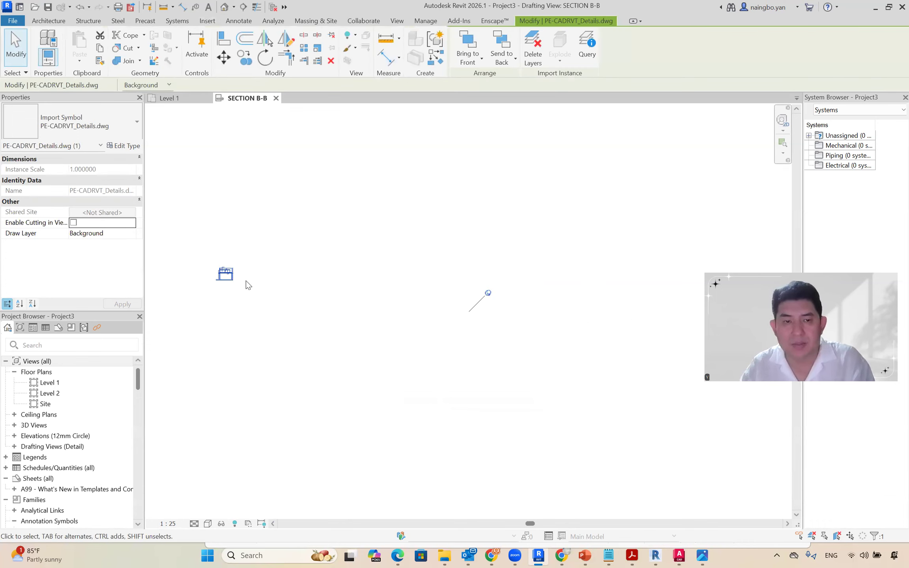
{"action": "left_click", "coordinate": [392, 215]}
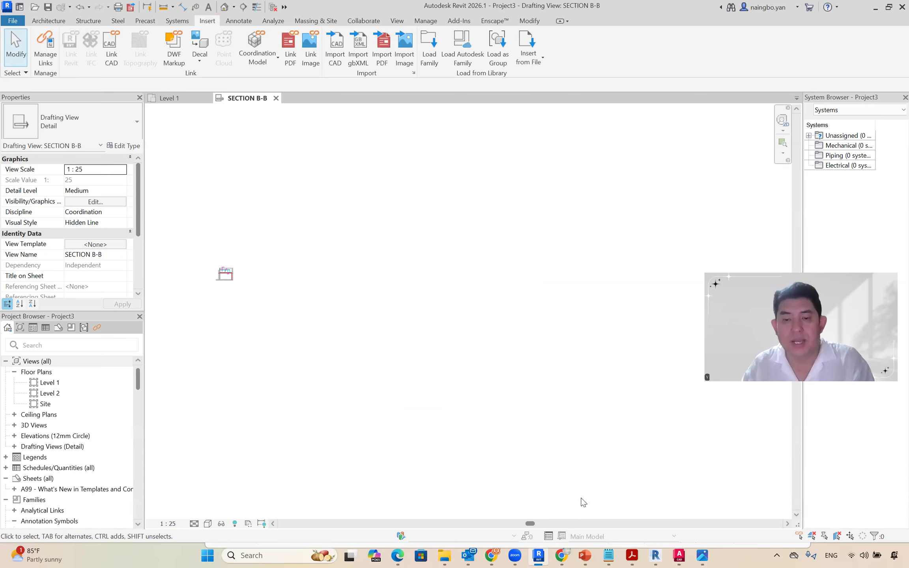
- Switch to AutoCAD and review the layer list of the PE-CADRVT_Details drawing in the Layer Properties Manager
{"action": "left_click", "coordinate": [679, 556]}
{"action": "scroll", "coordinate": [407, 249], "scroll_direction": "down", "scroll_amount": 3}
{"action": "middle_click_drag", "start_coordinate": [493, 314], "coordinate": [417, 289]}
{"action": "type", "text": "LA"}
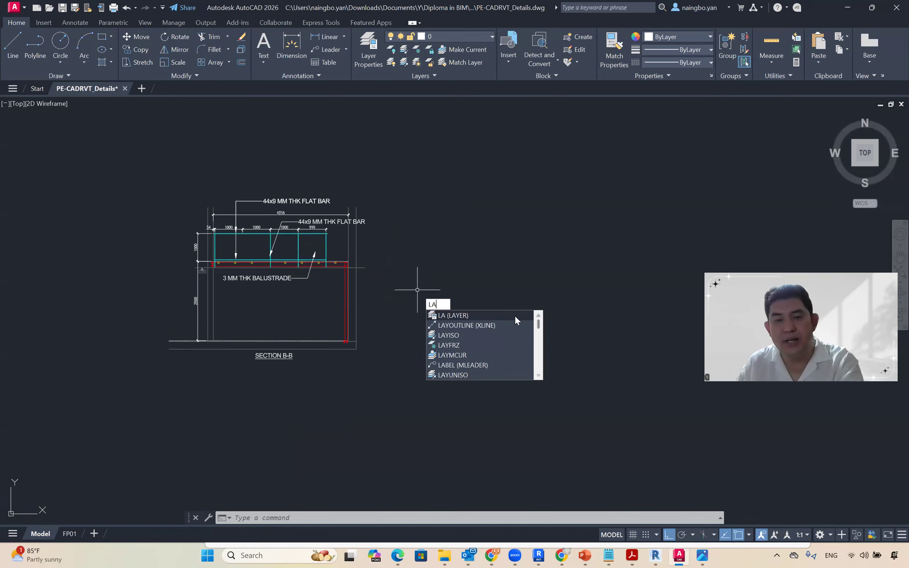
{"action": "left_click", "coordinate": [499, 317]}
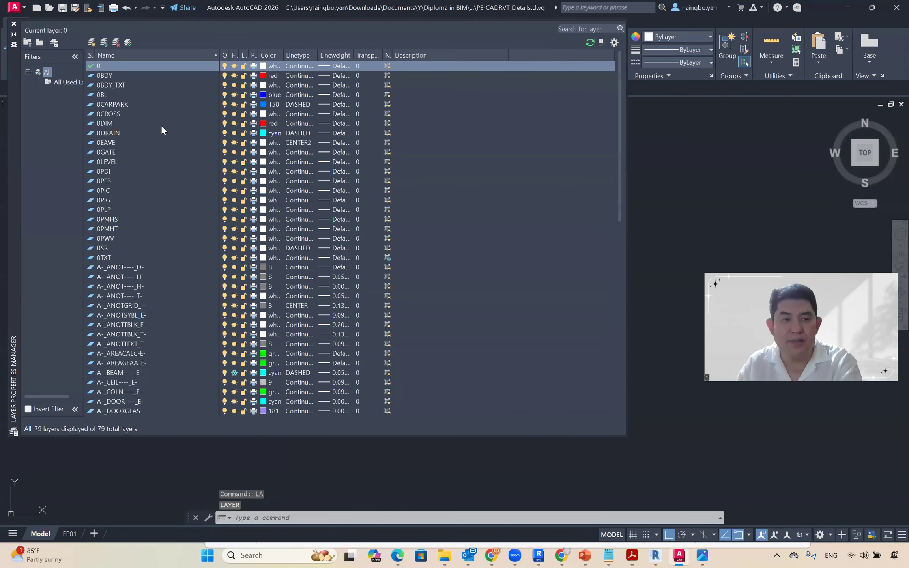
{"action": "scroll", "coordinate": [276, 304], "scroll_direction": "down", "scroll_amount": 10}
{"action": "scroll", "coordinate": [282, 323], "scroll_direction": "up", "scroll_amount": 8}
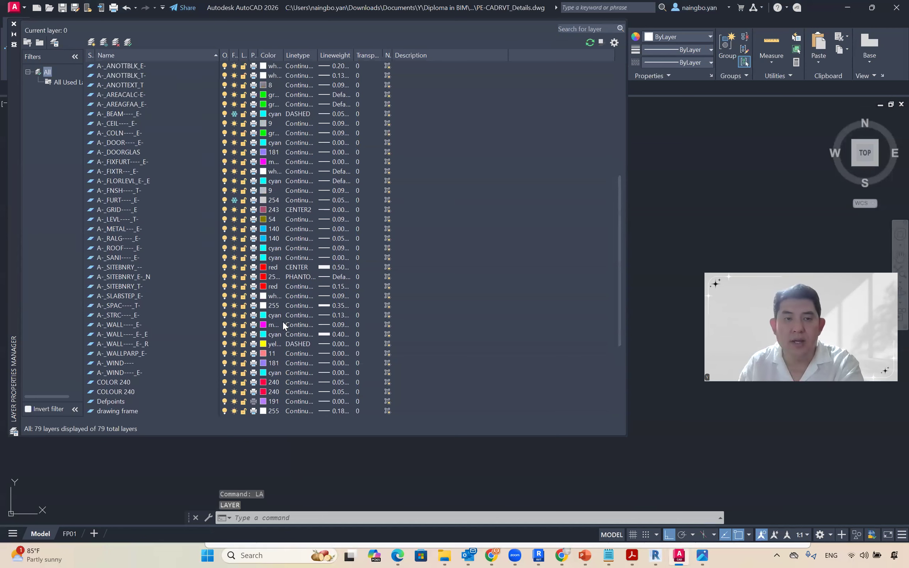
{"action": "scroll", "coordinate": [278, 324], "scroll_direction": "up", "scroll_amount": 2}
{"action": "scroll", "coordinate": [280, 236], "scroll_direction": "down", "scroll_amount": 8}
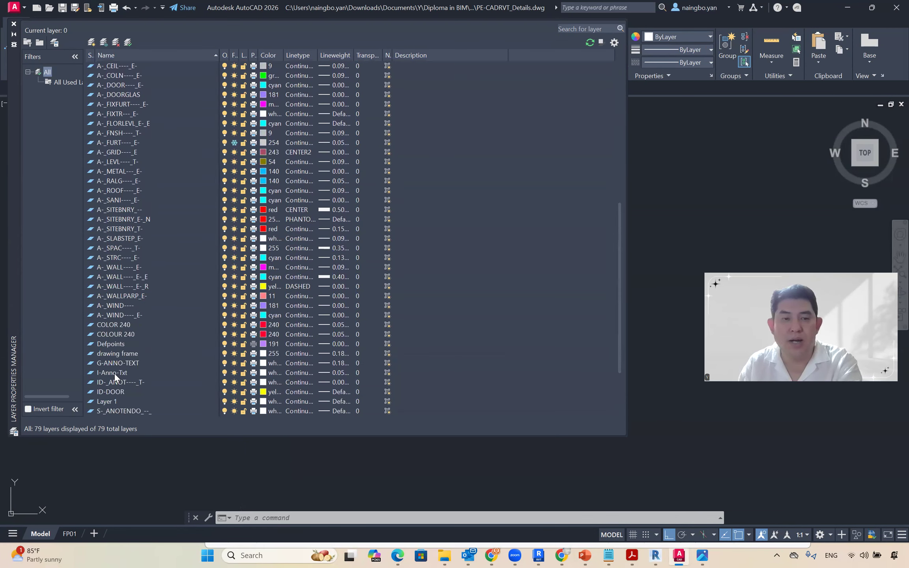
- Thaw all layers of the drawing at once and close the Layer Properties Manager
{"action": "left_click", "coordinate": [129, 365]}
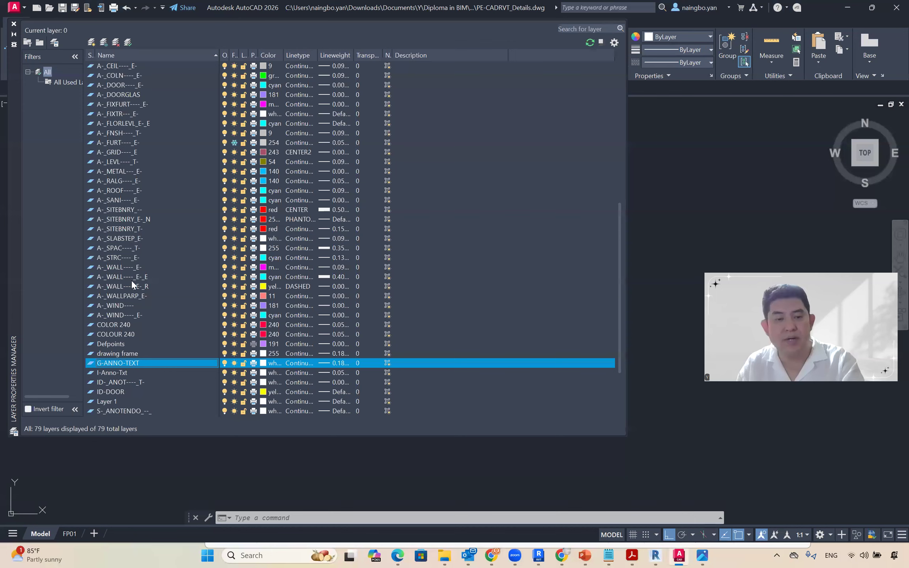
{"action": "key", "text": "ctrl+a"}
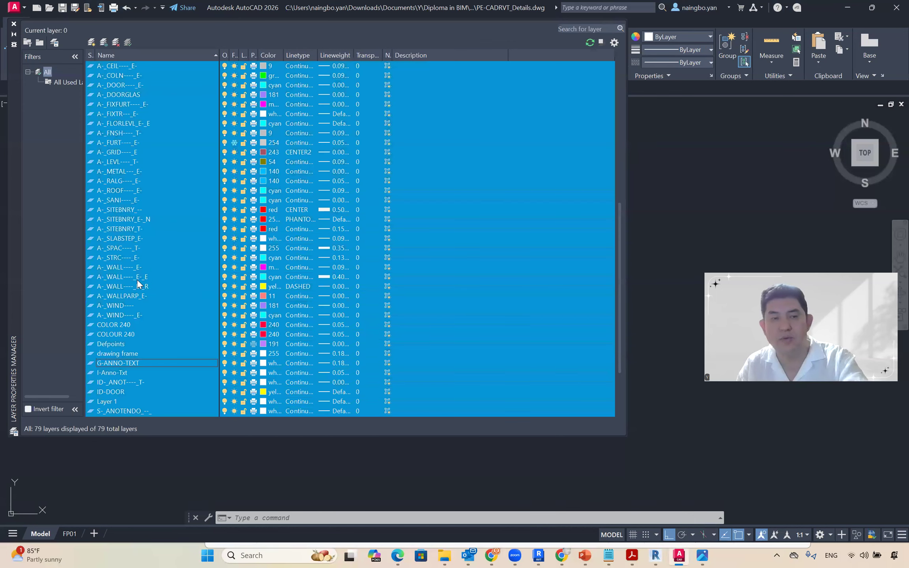
{"action": "left_click", "coordinate": [234, 143]}
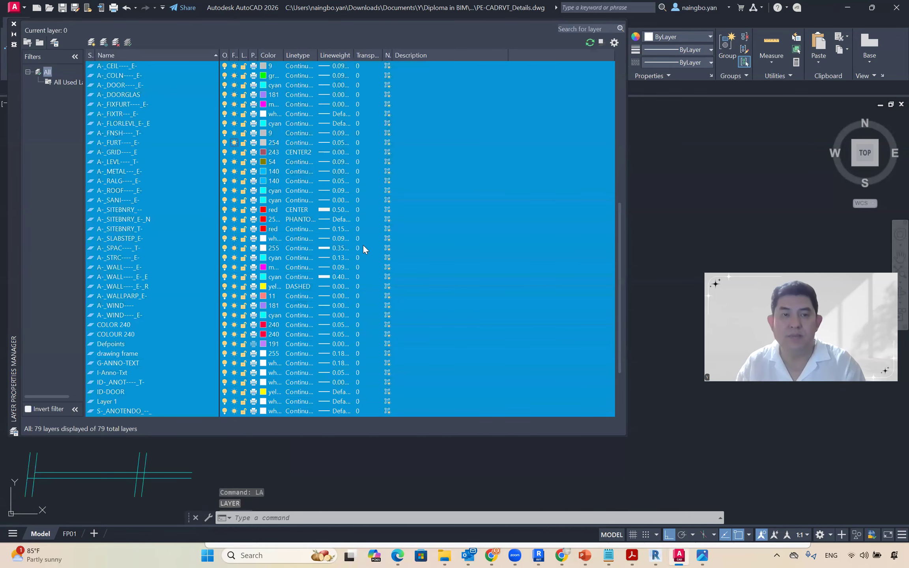
{"action": "left_click", "coordinate": [14, 25]}
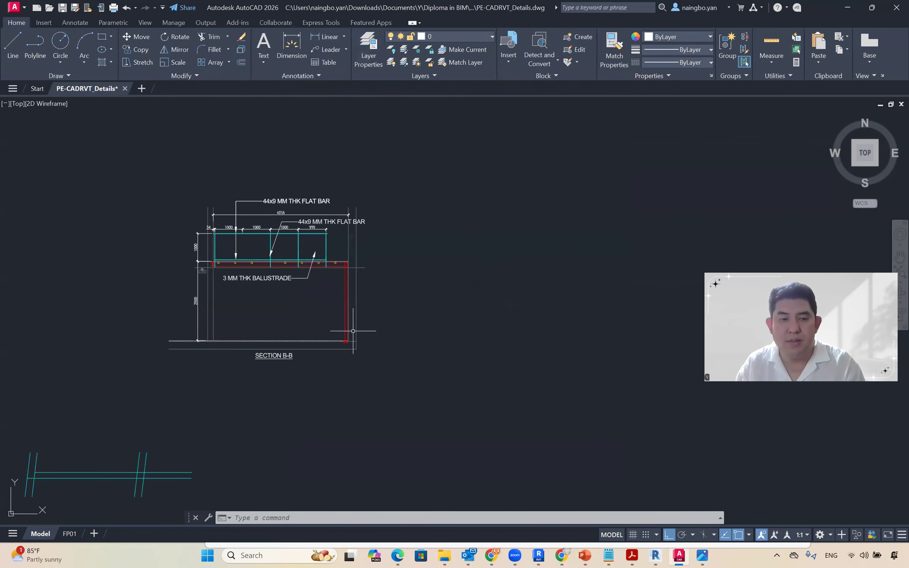
- Examine the scattered geometry lying outside Section B-B in the AutoCAD model space
{"action": "middle_click_drag", "start_coordinate": [129, 479], "coordinate": [143, 380]}
{"action": "scroll", "coordinate": [396, 352], "scroll_direction": "down", "scroll_amount": 10}
{"action": "middle_click_drag", "start_coordinate": [437, 364], "coordinate": [255, 325]}
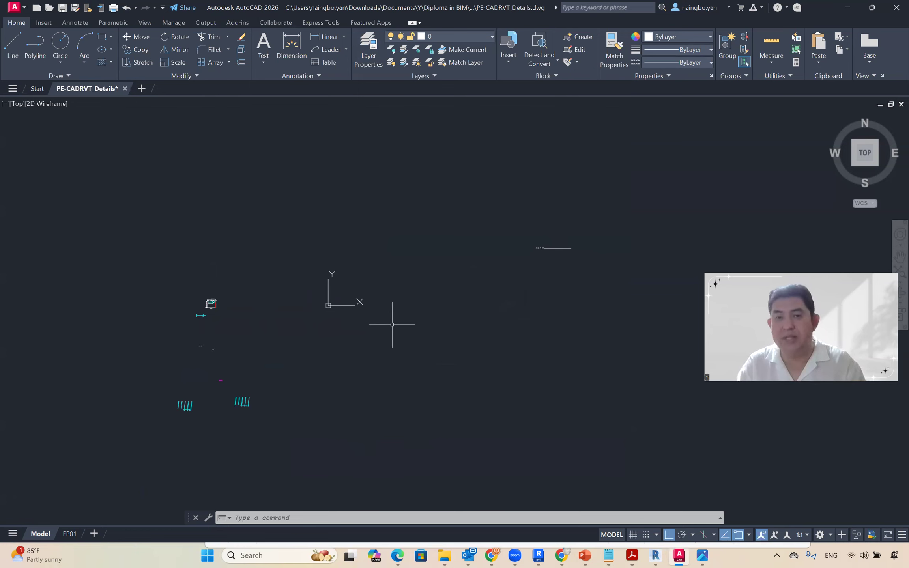
- Return to Revit and inspect the linked Section B-B detail up close, including how far the link's bounding frame extends
{"action": "left_click", "coordinate": [538, 550]}
{"action": "key", "text": "ctrl+v"}
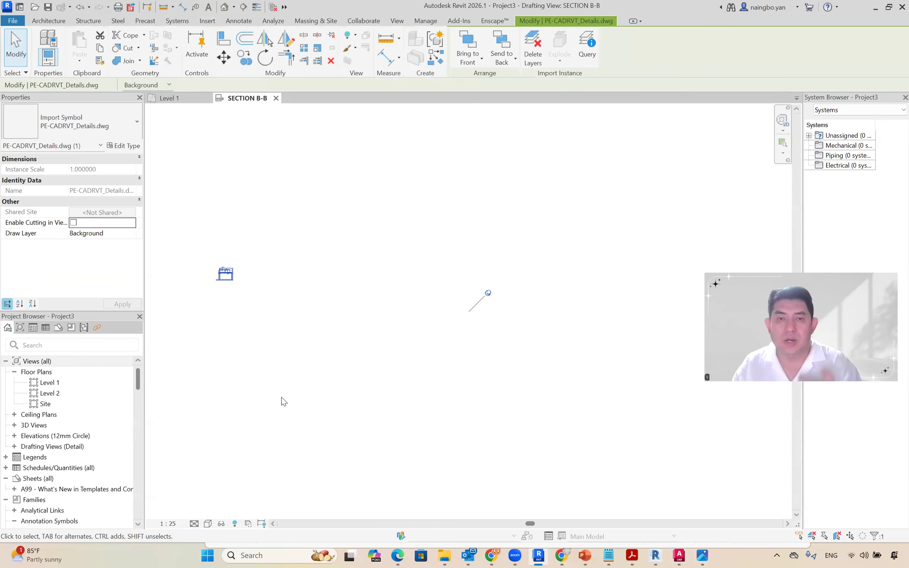
{"action": "scroll", "coordinate": [218, 261], "scroll_direction": "up", "scroll_amount": 2}
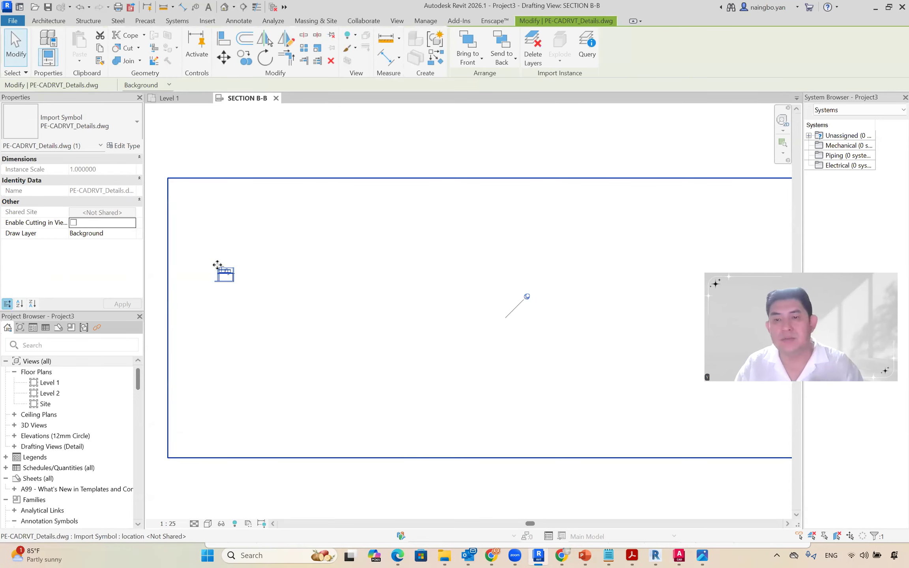
{"action": "scroll", "coordinate": [217, 272], "scroll_direction": "up", "scroll_amount": 10}
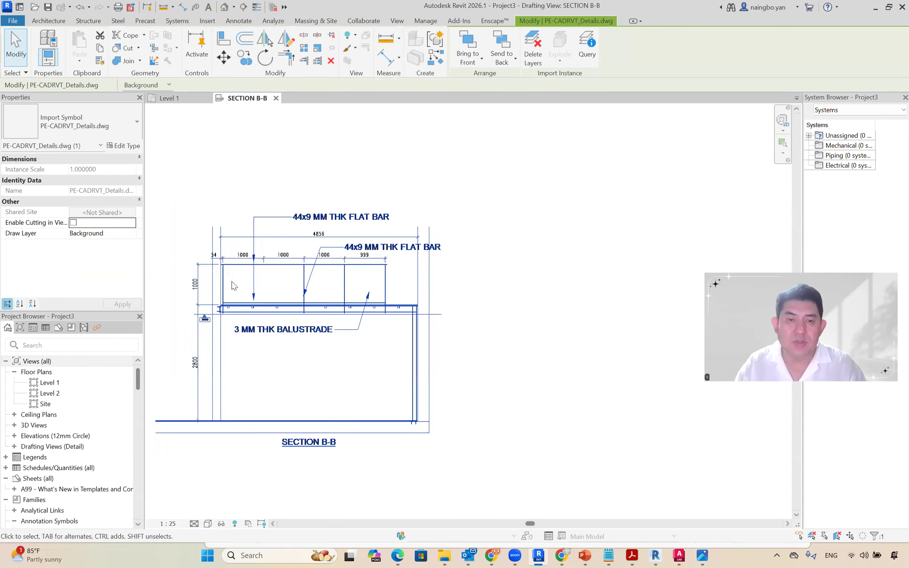
{"action": "left_click", "coordinate": [408, 411]}
{"action": "scroll", "coordinate": [445, 356], "scroll_direction": "down", "scroll_amount": 3}
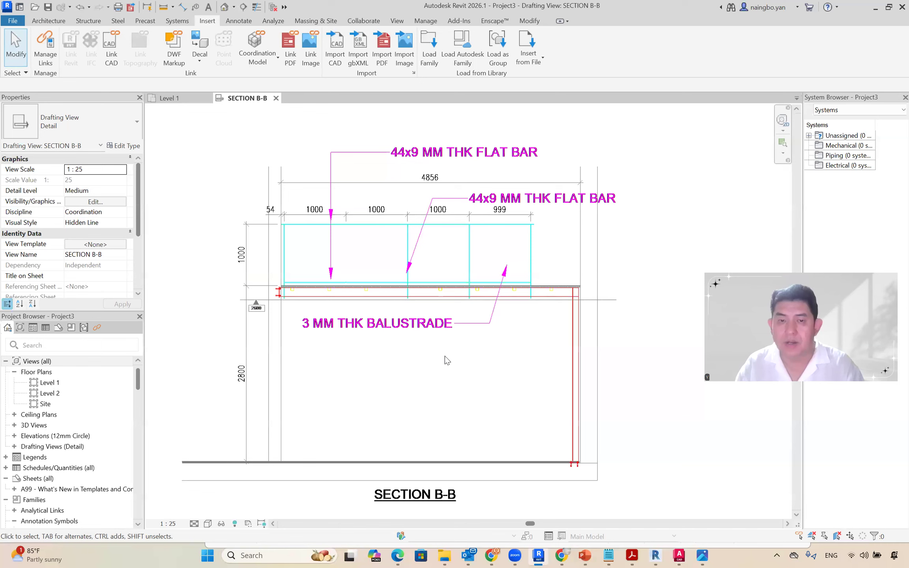
{"action": "scroll", "coordinate": [355, 316], "scroll_direction": "down", "scroll_amount": 6}
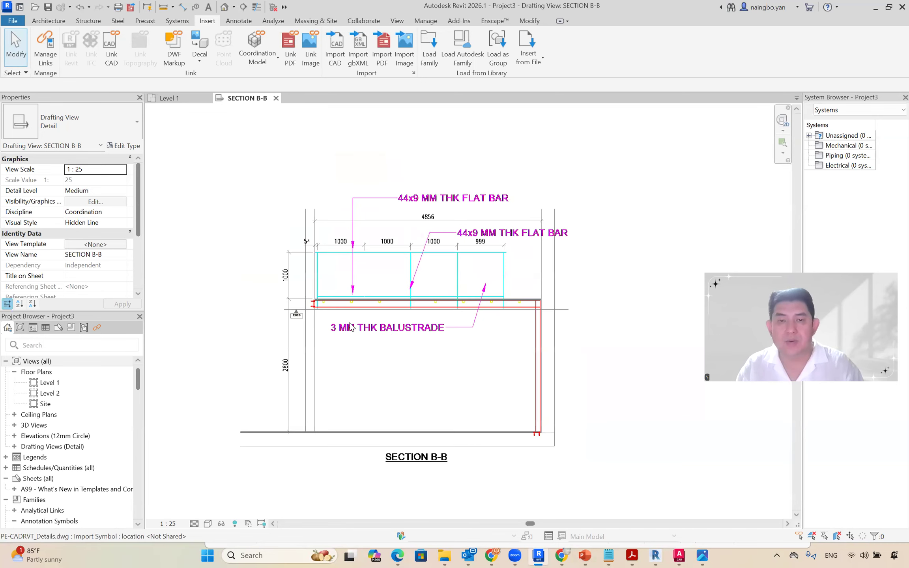
{"action": "left_click", "coordinate": [366, 311]}
{"action": "scroll", "coordinate": [331, 299], "scroll_direction": "down", "scroll_amount": 4}
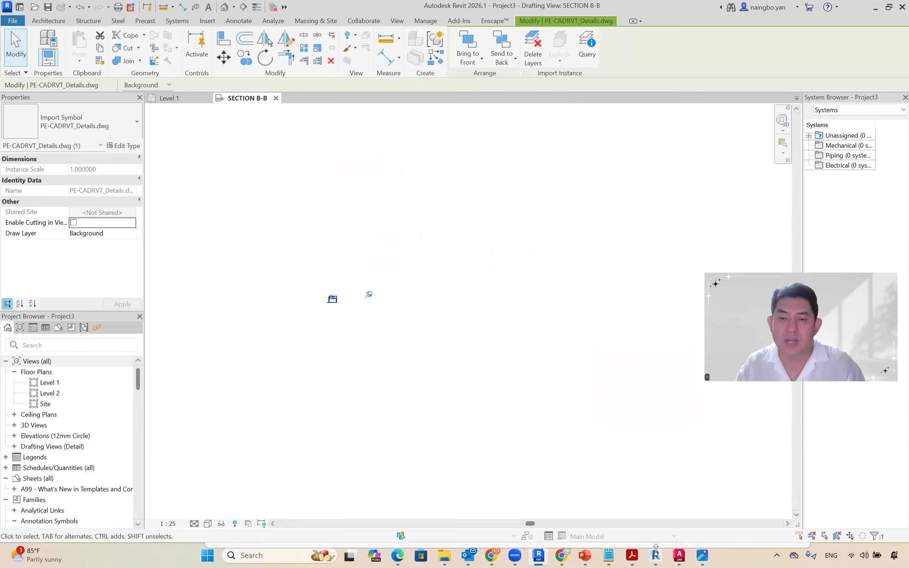
- Switch to AutoCAD and examine the distant FURNITURE text and line, selecting them to compare their position with Section B-B
{"action": "left_click", "coordinate": [678, 555]}
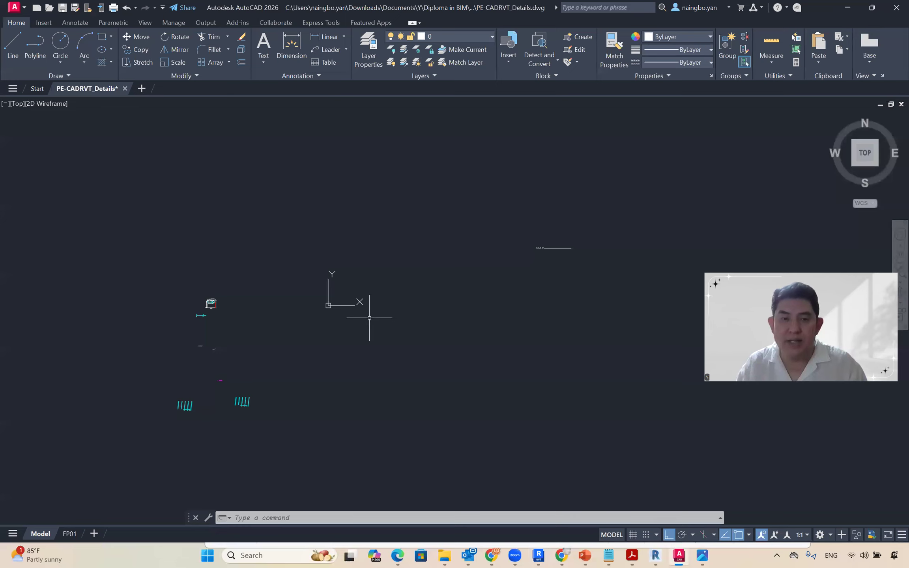
{"action": "scroll", "coordinate": [582, 244], "scroll_direction": "up", "scroll_amount": 8}
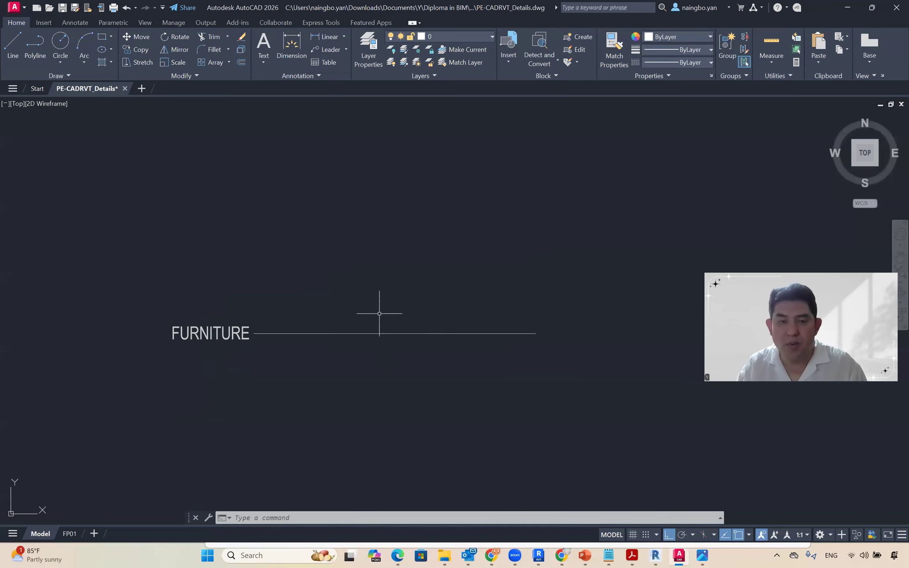
{"action": "scroll", "coordinate": [479, 264], "scroll_direction": "down", "scroll_amount": 5}
{"action": "scroll", "coordinate": [361, 284], "scroll_direction": "up", "scroll_amount": 5}
{"action": "middle_click_drag", "start_coordinate": [102, 221], "coordinate": [253, 202]}
{"action": "scroll", "coordinate": [268, 220], "scroll_direction": "down", "scroll_amount": 6}
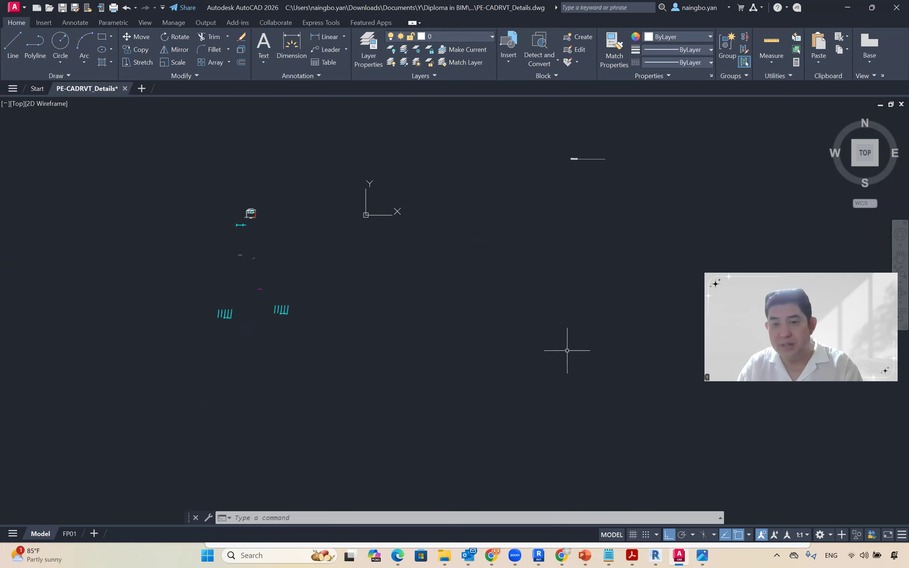
{"action": "left_click", "coordinate": [529, 130]}
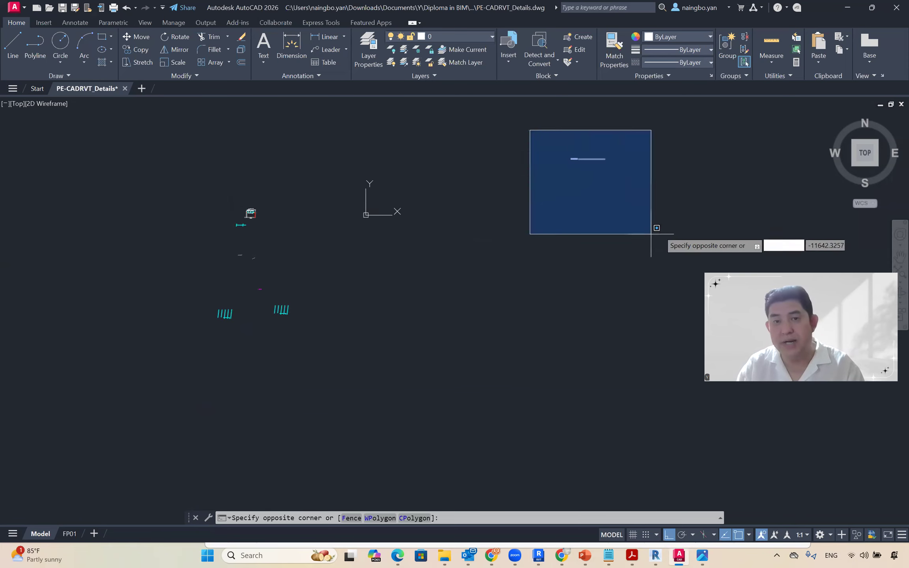
{"action": "left_click", "coordinate": [651, 234]}
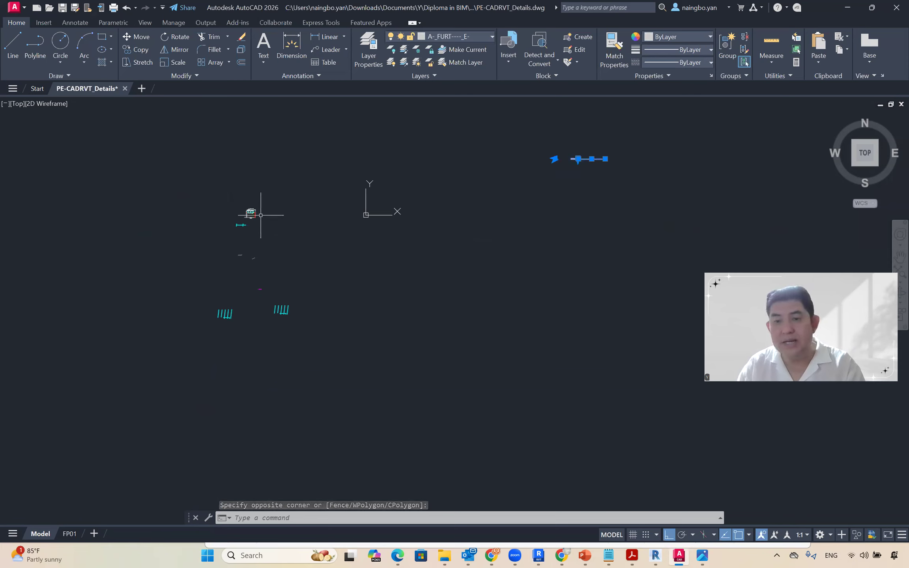
{"action": "scroll", "coordinate": [261, 215], "scroll_direction": "up", "scroll_amount": 5}
{"action": "left_click", "coordinate": [375, 232]}
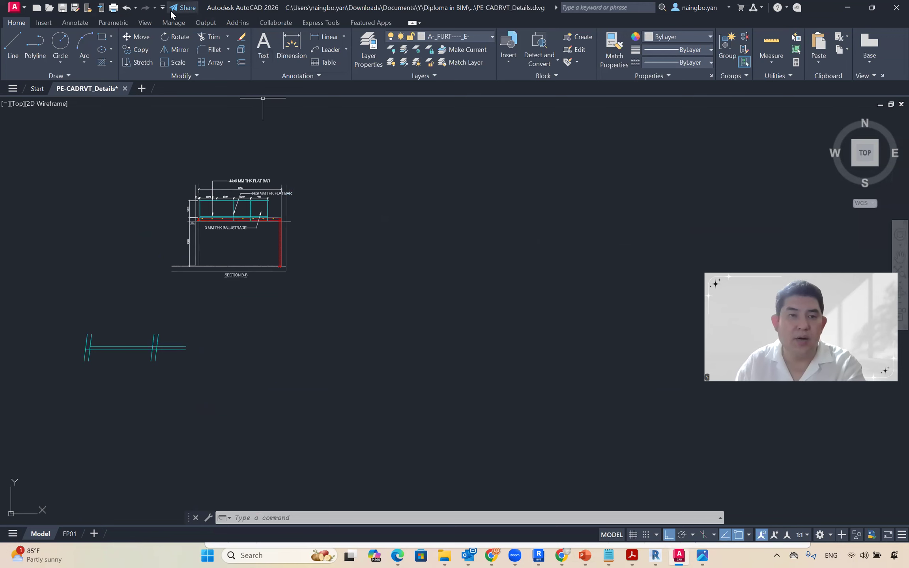
- Undo the recent view and layer changes in the AutoCAD drawing and bring Section B-B back into view
{"action": "left_click", "coordinate": [122, 9]}
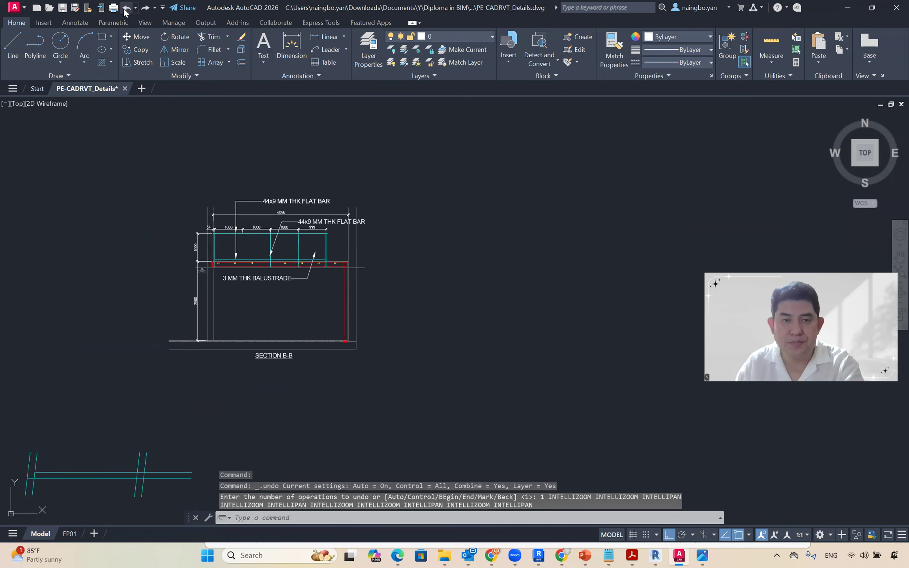
{"action": "left_click", "coordinate": [126, 9]}
{"action": "scroll", "coordinate": [493, 305], "scroll_direction": "down", "scroll_amount": 3}
{"action": "scroll", "coordinate": [476, 316], "scroll_direction": "up", "scroll_amount": 5}
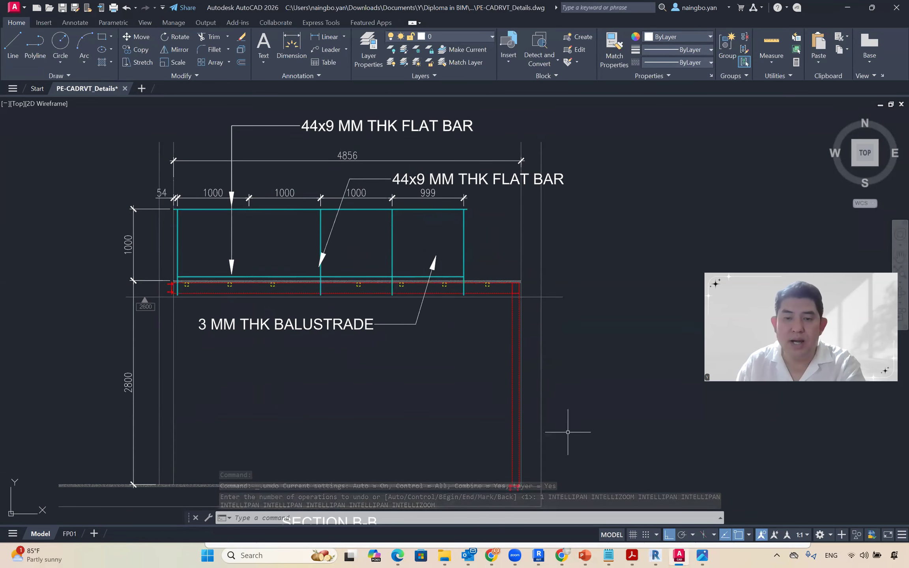
- Check the Section B-B reference image, return to AutoCAD and draw a small rectangle below the 3 MM THK BALUSTRADE label
{"action": "left_click", "coordinate": [703, 555]}
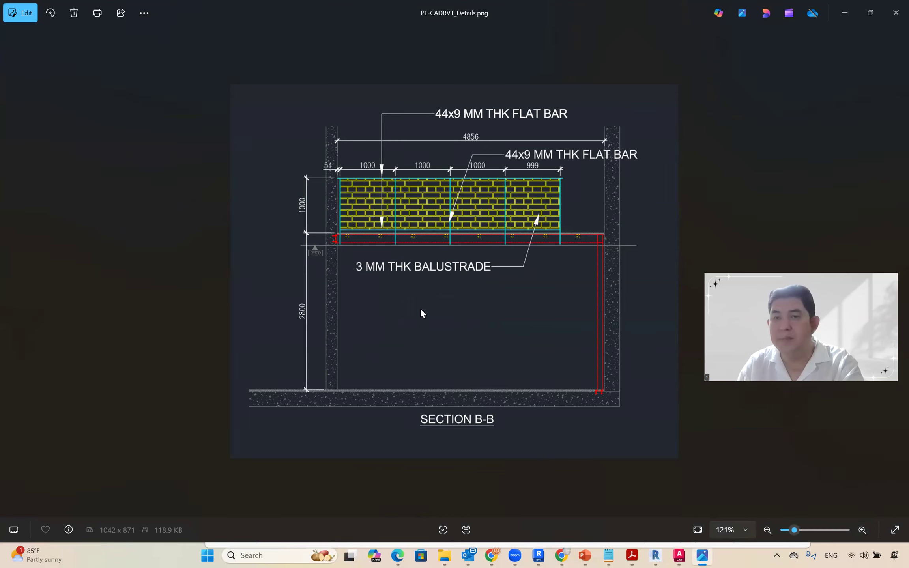
{"action": "left_click", "coordinate": [684, 556]}
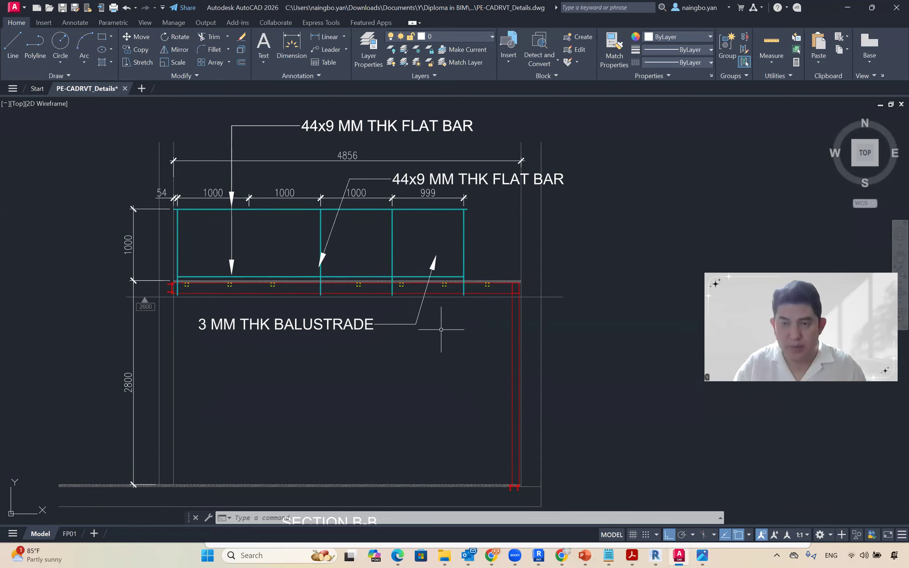
{"action": "type", "text": "D"}
{"action": "key", "text": "Return"}
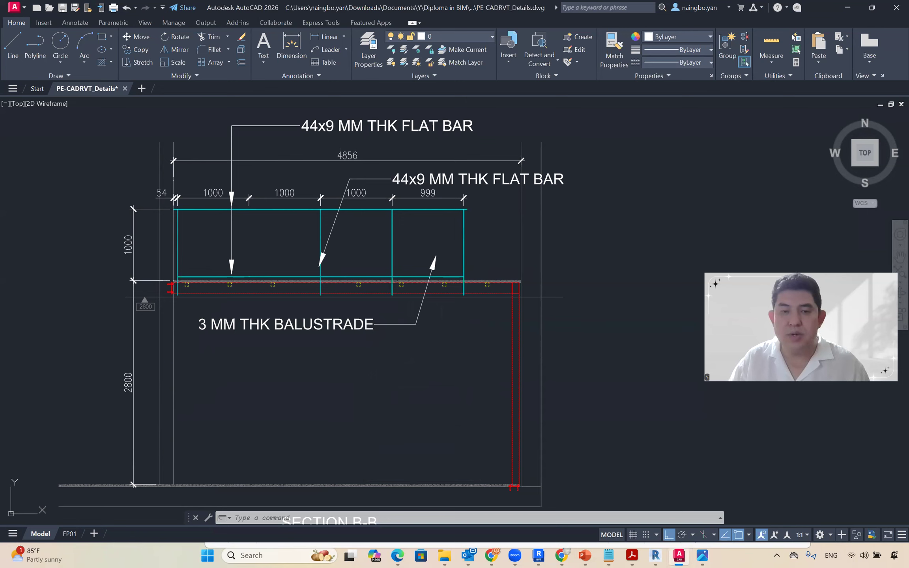
{"action": "left_click", "coordinate": [246, 364]}
{"action": "left_click", "coordinate": [344, 406]}
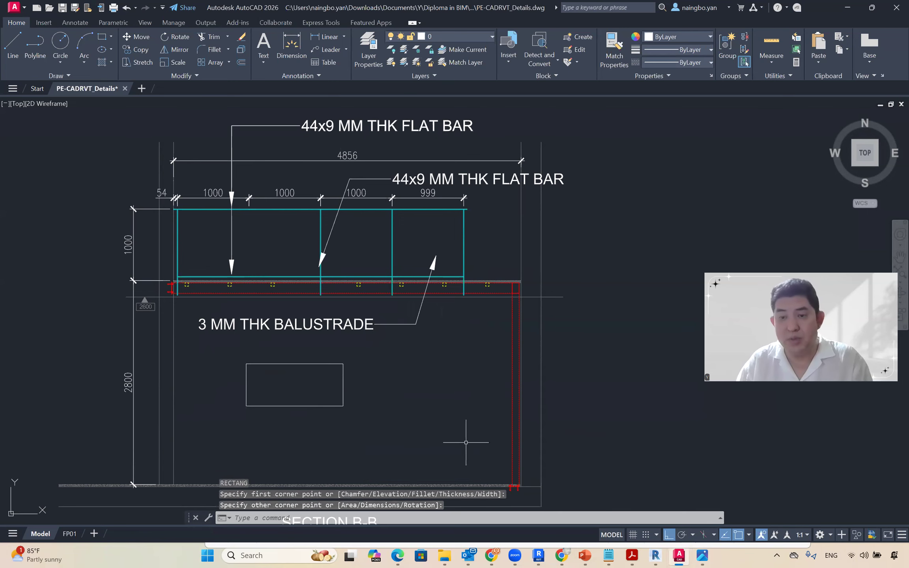
{"action": "scroll", "coordinate": [402, 397], "scroll_direction": "down", "scroll_amount": 2}
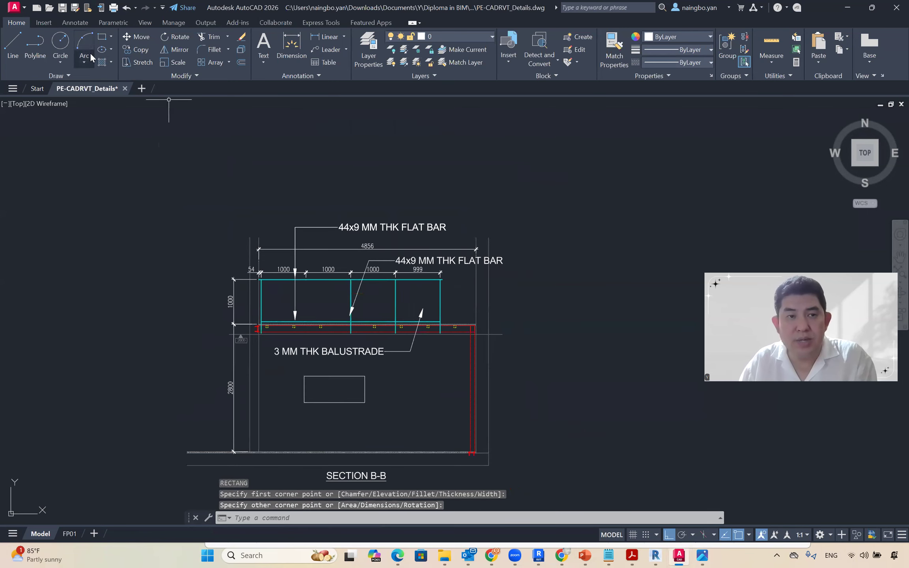
- Save the PE-CADRVT_Details drawing and switch back to the SECTION B-B drafting view in Revit
{"action": "left_click", "coordinate": [66, 10]}
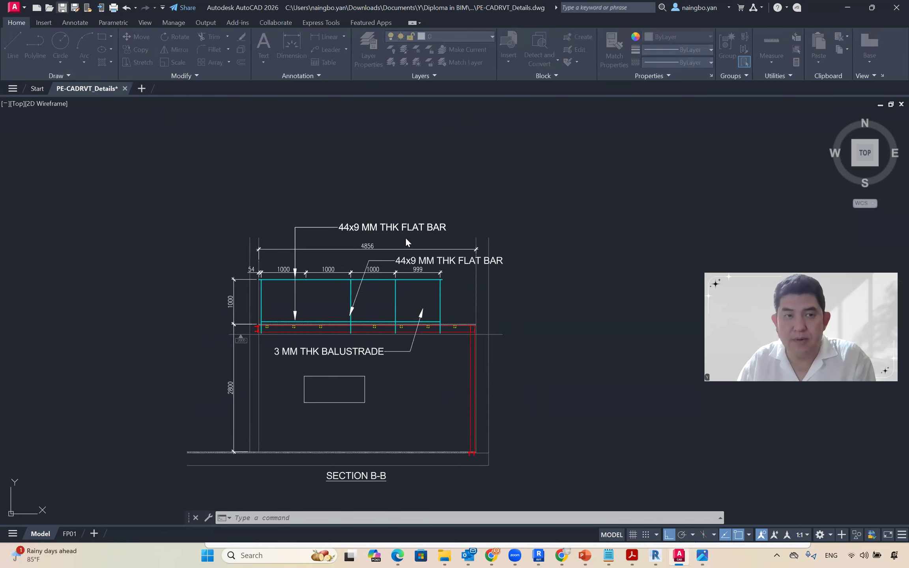
{"action": "left_click", "coordinate": [546, 324]}
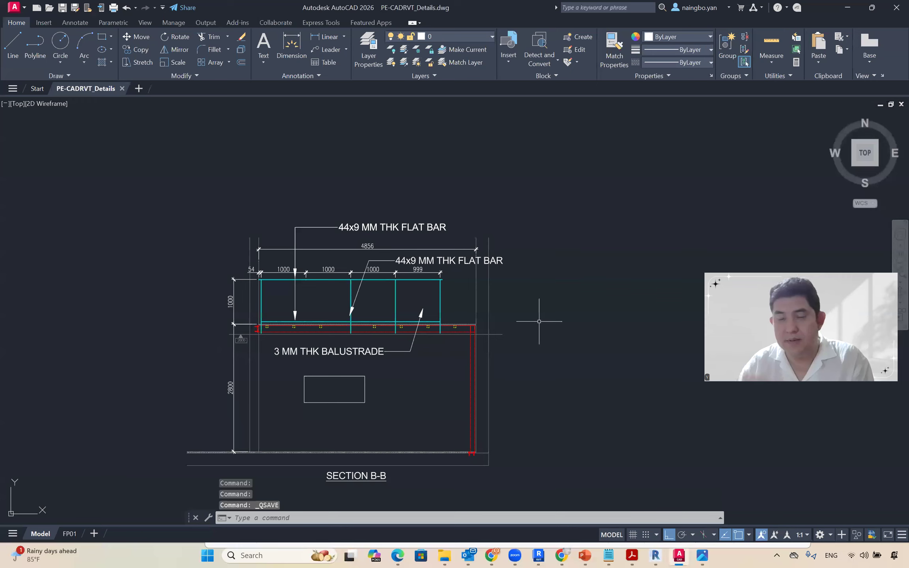
{"action": "left_click", "coordinate": [650, 556]}
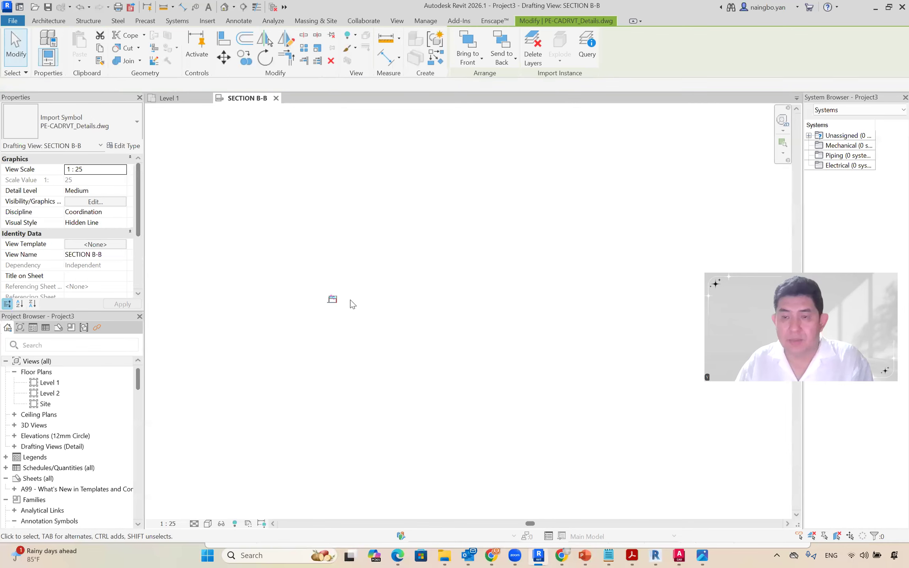
- Save the Revit project as Project3 in the Practical Exercise AutoCAD Support for Revit BIM Modeling folder
{"action": "left_click", "coordinate": [353, 304]}
{"action": "scroll", "coordinate": [339, 292], "scroll_direction": "up", "scroll_amount": 8}
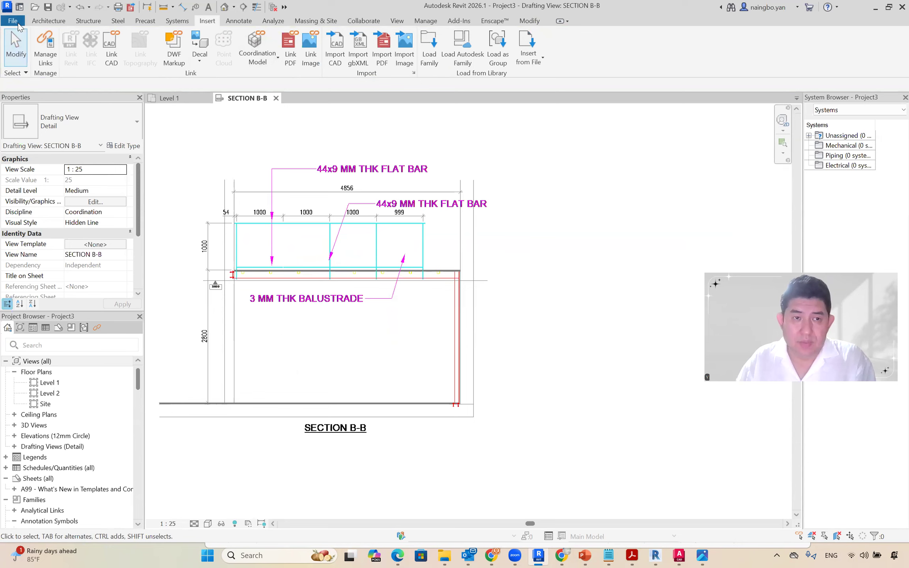
{"action": "left_click", "coordinate": [48, 7]}
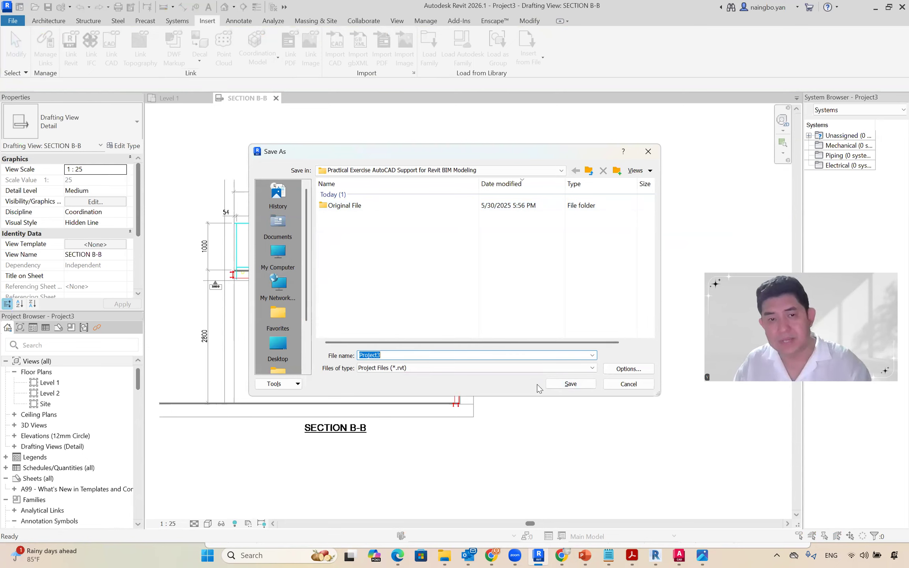
{"action": "left_click", "coordinate": [555, 385]}
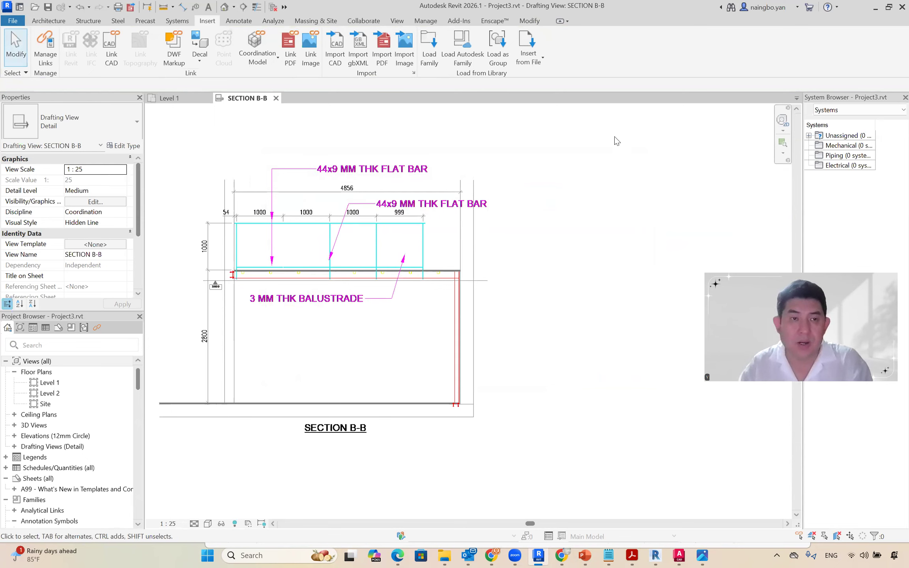
- Close Project3, reopen it from the recent files and examine the rectangle in the linked Section B-B detail
{"action": "left_click", "coordinate": [13, 20]}
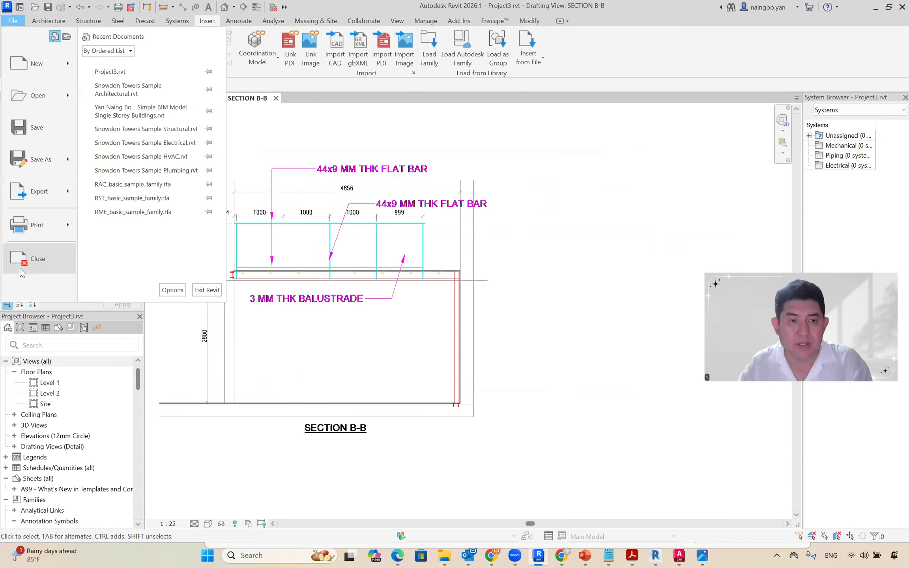
{"action": "left_click", "coordinate": [35, 258]}
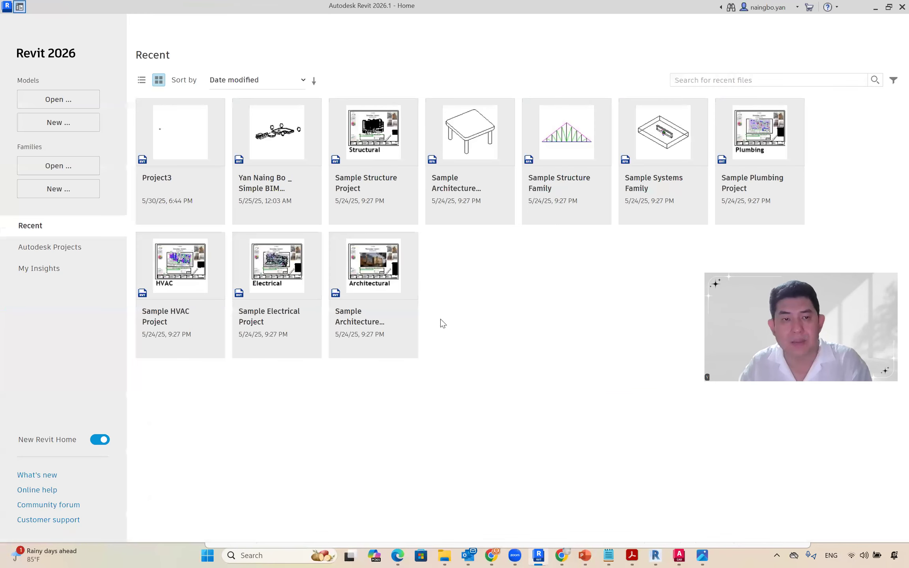
{"action": "left_click", "coordinate": [169, 189]}
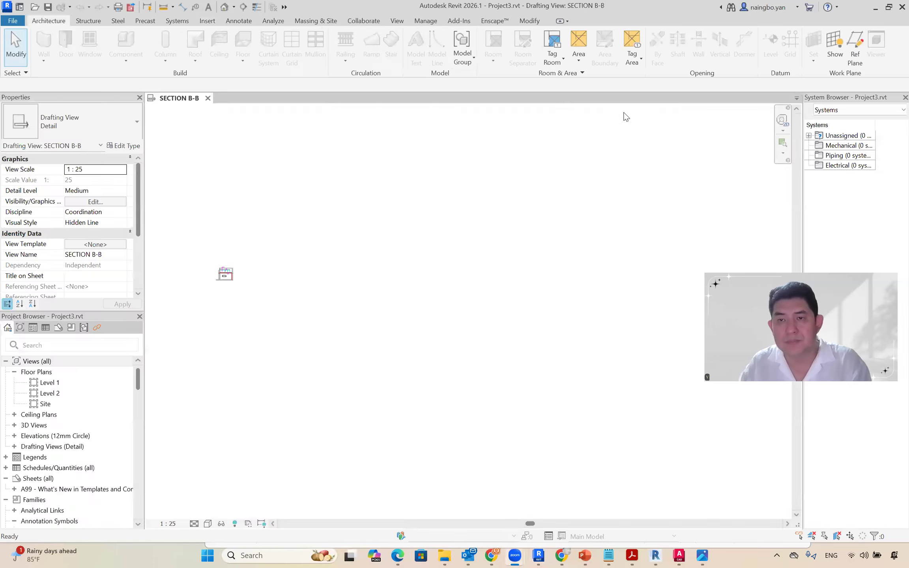
{"action": "scroll", "coordinate": [228, 284], "scroll_direction": "up", "scroll_amount": 10}
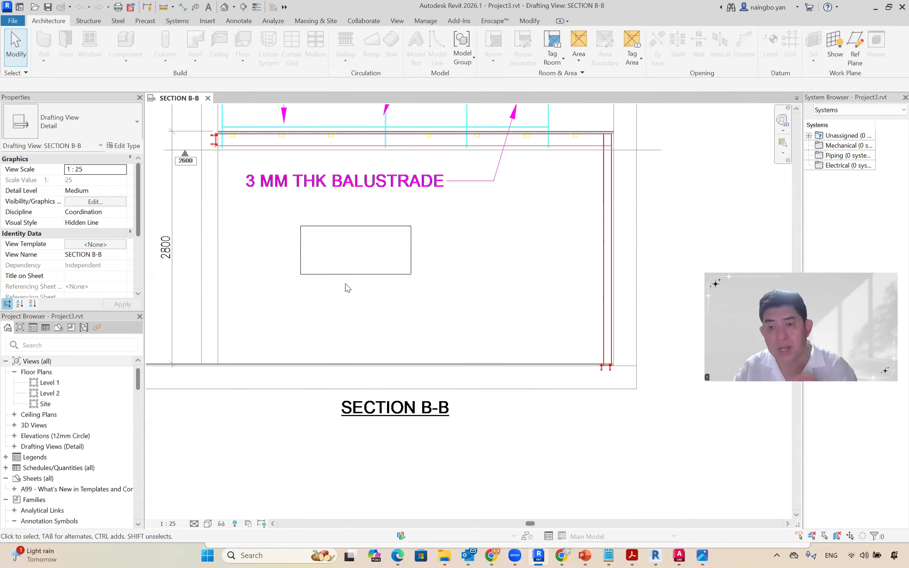
{"action": "scroll", "coordinate": [355, 282], "scroll_direction": "down", "scroll_amount": 1}
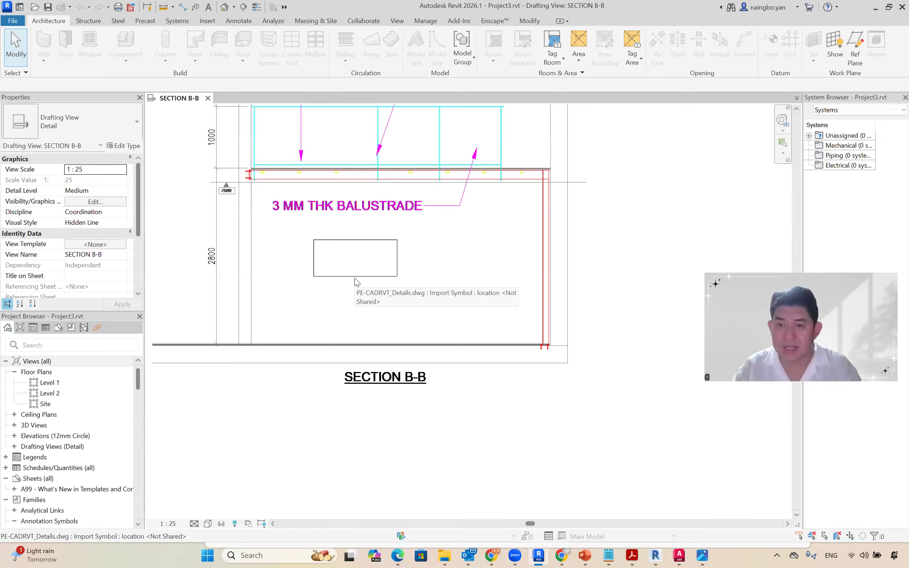
{"action": "scroll", "coordinate": [357, 281], "scroll_direction": "down", "scroll_amount": 3}
{"action": "scroll", "coordinate": [399, 323], "scroll_direction": "up", "scroll_amount": 2}
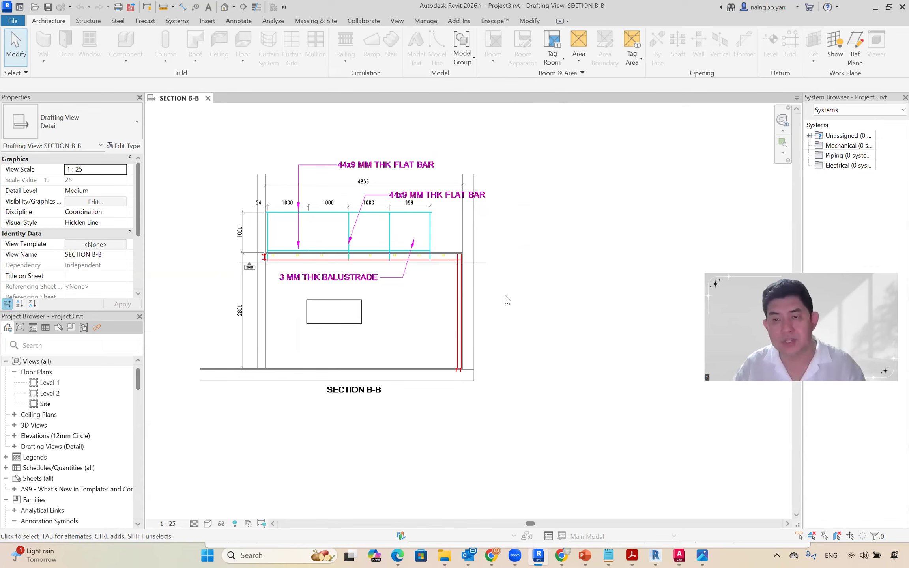
- Switch to AutoCAD and draw a circle beside the rectangle below the balustrade in Section B-B
{"action": "left_click", "coordinate": [684, 556]}
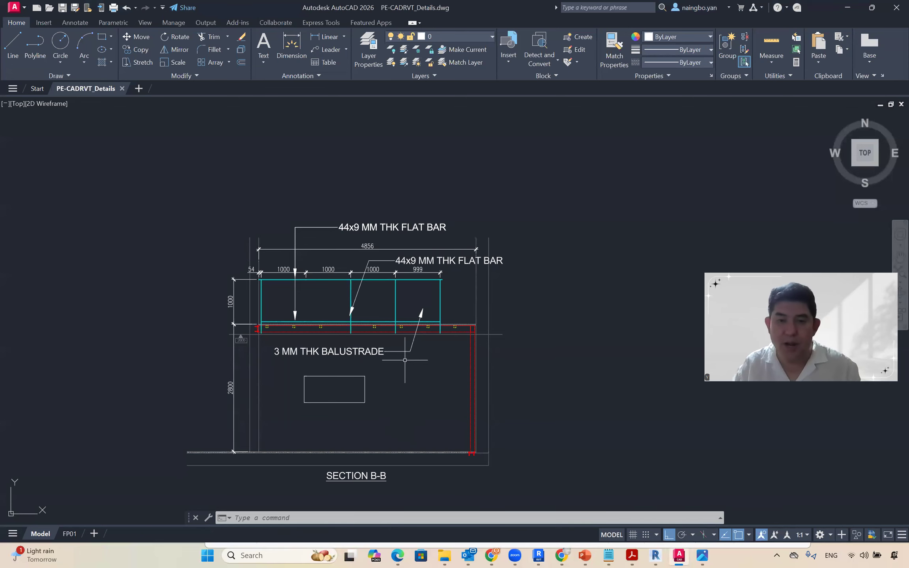
{"action": "left_click", "coordinate": [704, 556]}
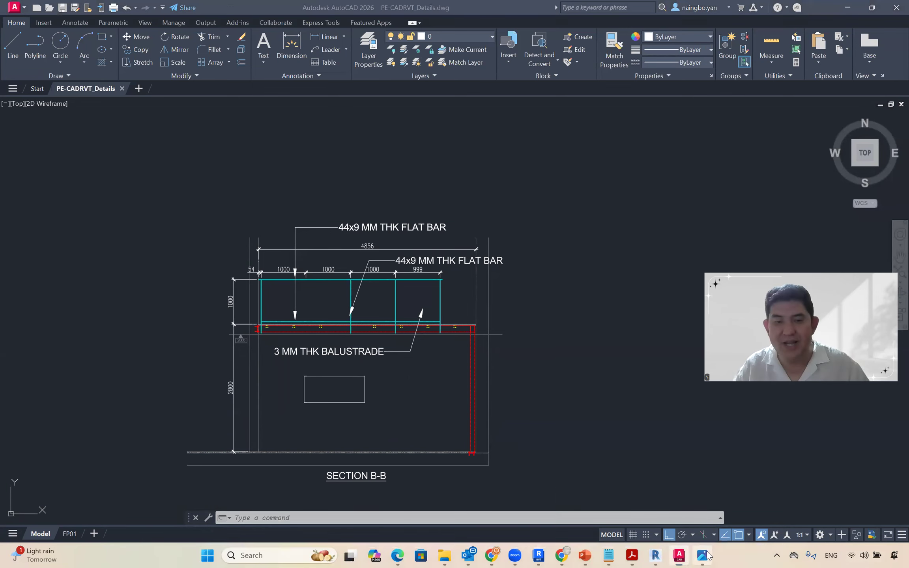
{"action": "left_click", "coordinate": [687, 555]}
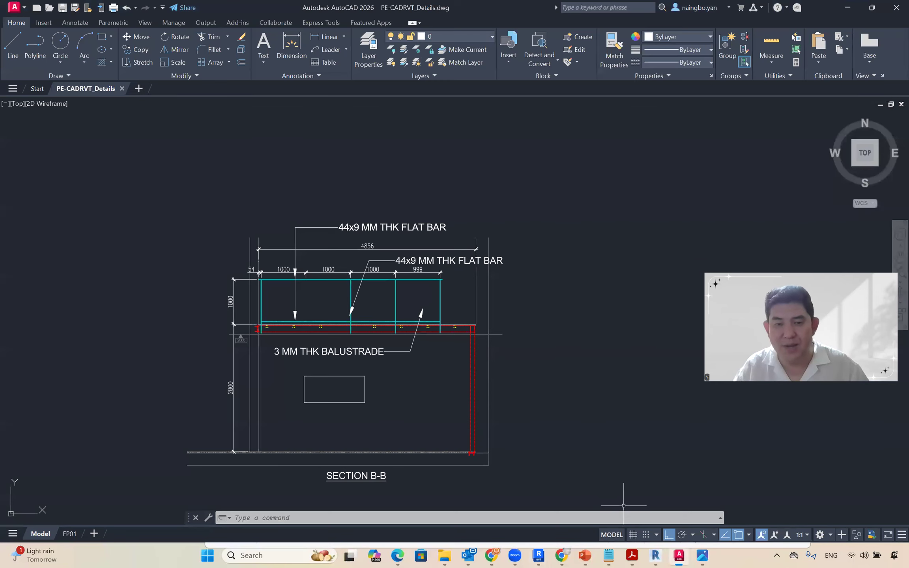
{"action": "middle_click_drag", "start_coordinate": [419, 377], "coordinate": [414, 369]}
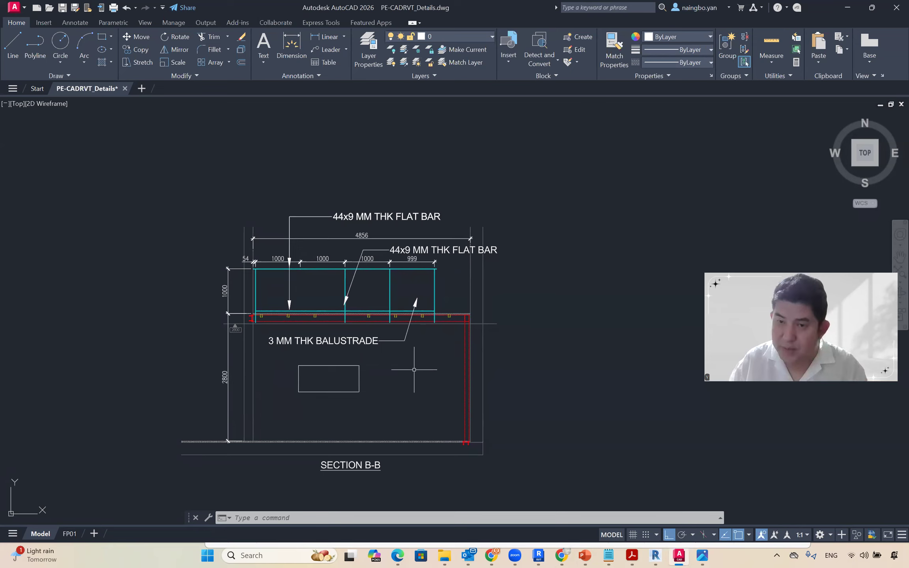
{"action": "type", "text": "c"}
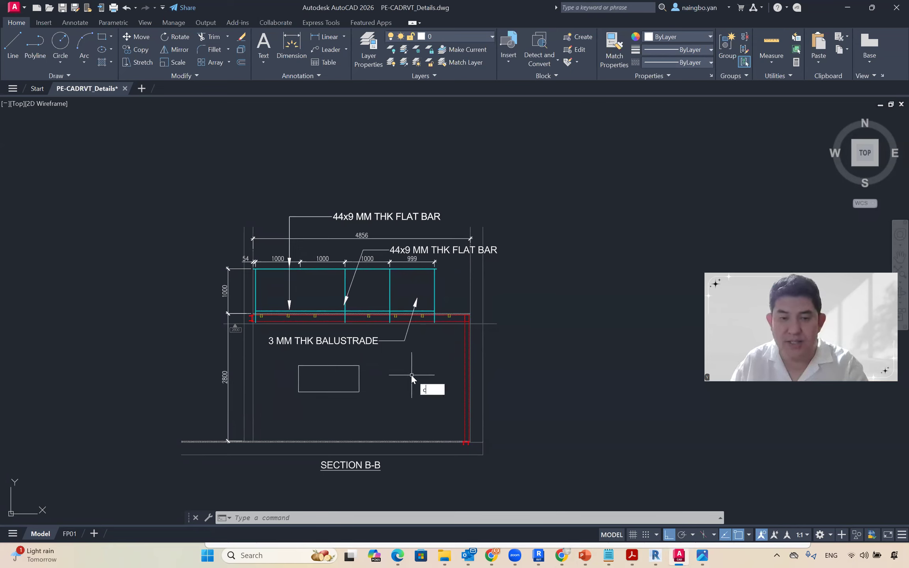
{"action": "key", "text": "Return"}
{"action": "left_click", "coordinate": [411, 392]}
{"action": "left_click", "coordinate": [428, 384]}
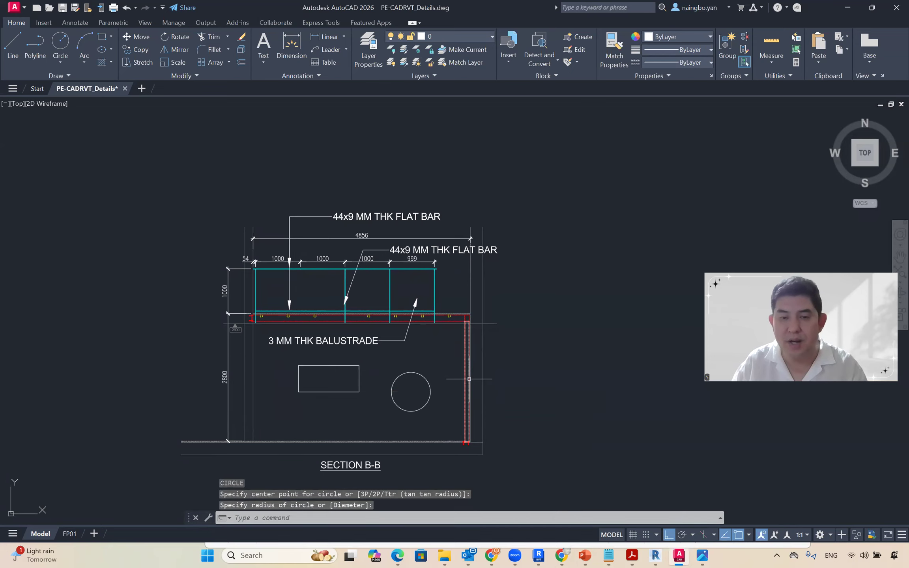
{"action": "scroll", "coordinate": [444, 355], "scroll_direction": "up", "scroll_amount": 3}
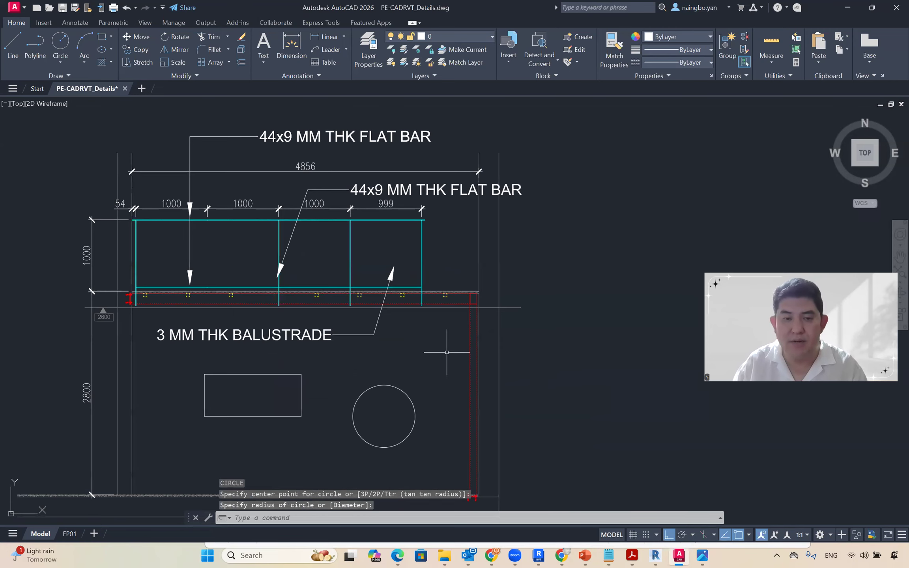
- Save the PE-CADRVT_Details drawing and switch back to the SECTION B-B drafting view in Revit 2026
{"action": "left_click", "coordinate": [62, 8]}
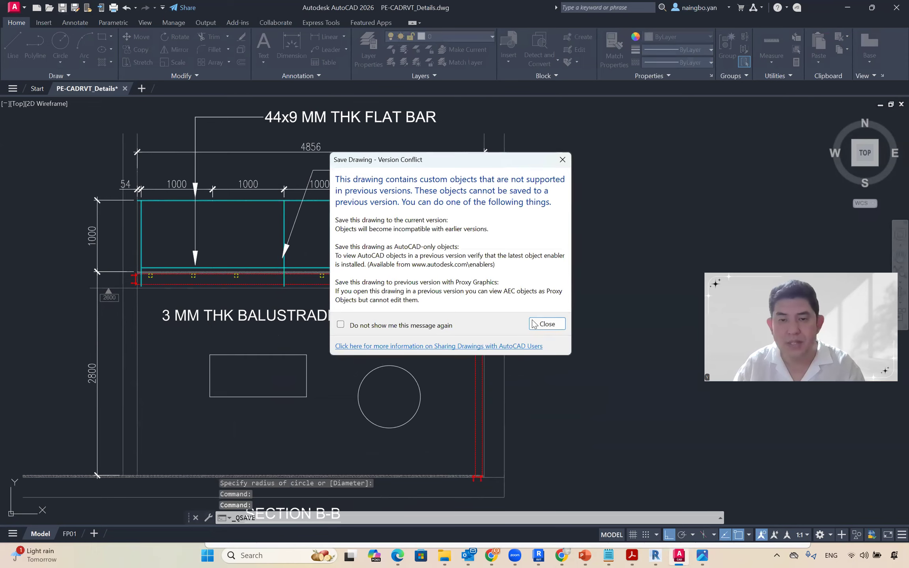
{"action": "left_click", "coordinate": [537, 555]}
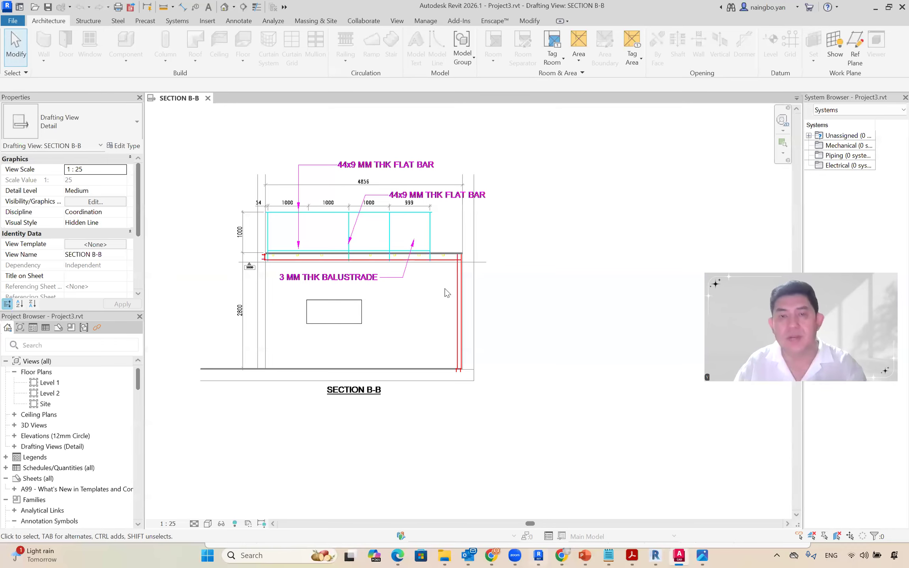
{"action": "left_click", "coordinate": [12, 21]}
{"action": "left_click", "coordinate": [557, 271]}
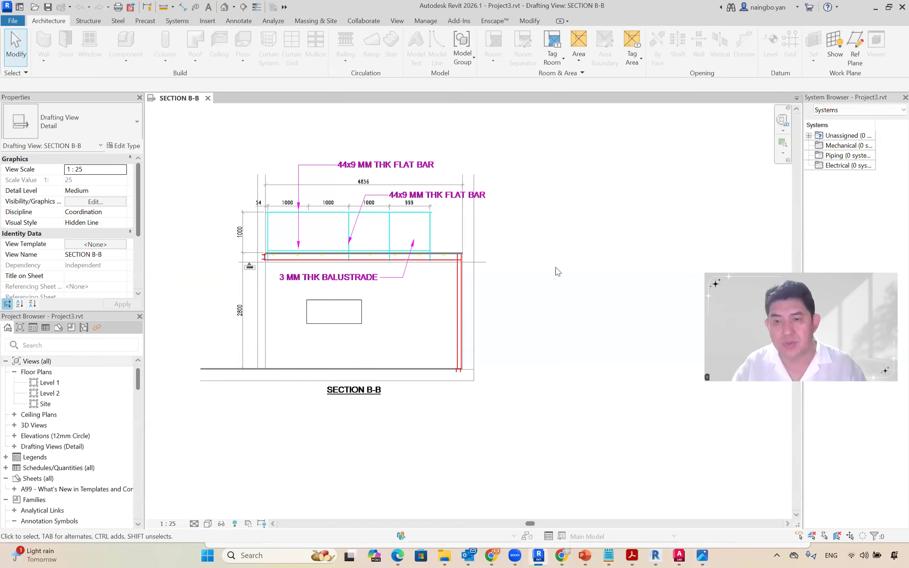
{"action": "left_click", "coordinate": [206, 22]}
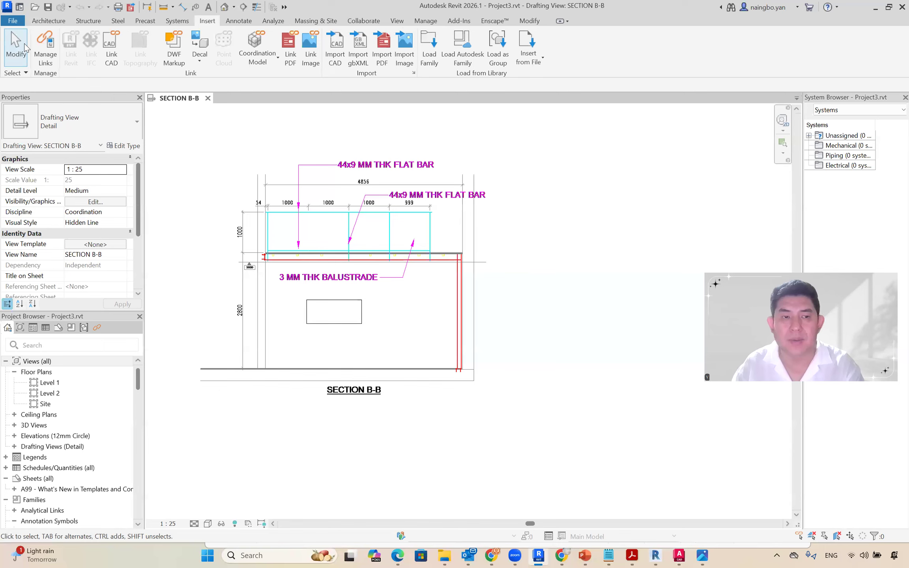
{"action": "left_click_drag", "start_coordinate": [90, 23], "coordinate": [135, 87]}
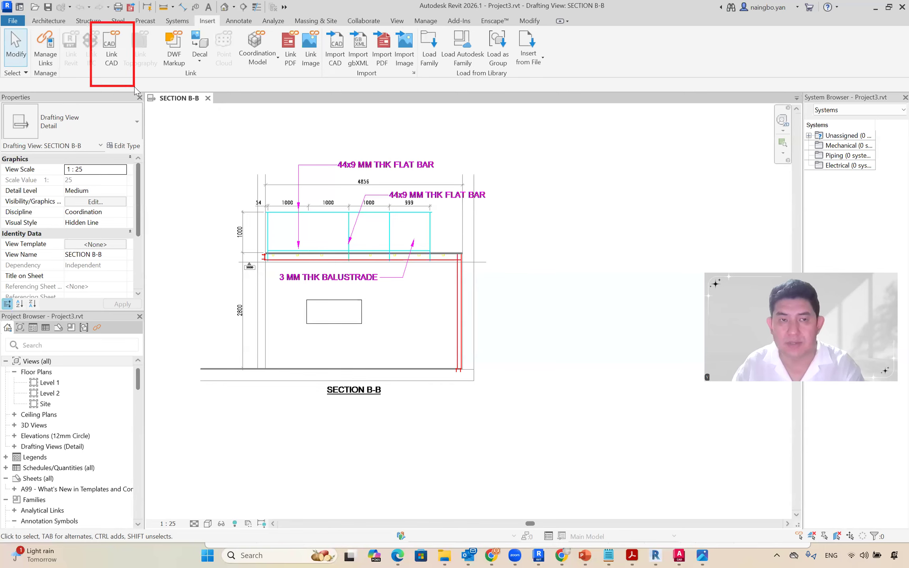
{"action": "left_click_drag", "start_coordinate": [189, 13], "coordinate": [232, 28]}
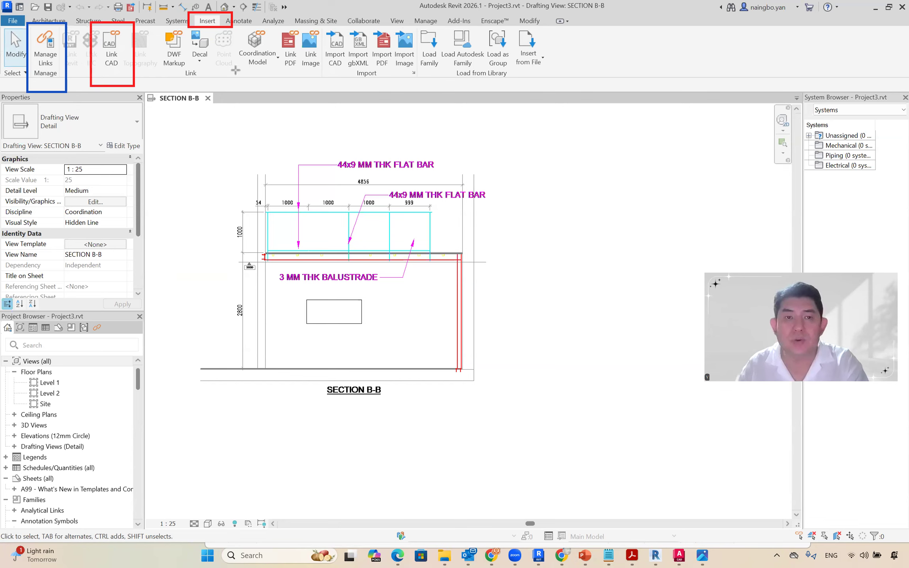
{"action": "mouse_move", "coordinate": [218, 69]}
{"action": "left_mouse_down"}
{"action": "mouse_move", "coordinate": [248, 93]}
{"action": "mouse_move", "coordinate": [564, 92]}
{"action": "left_mouse_up"}
{"action": "left_click_drag", "start_coordinate": [221, 27], "coordinate": [567, 97]}
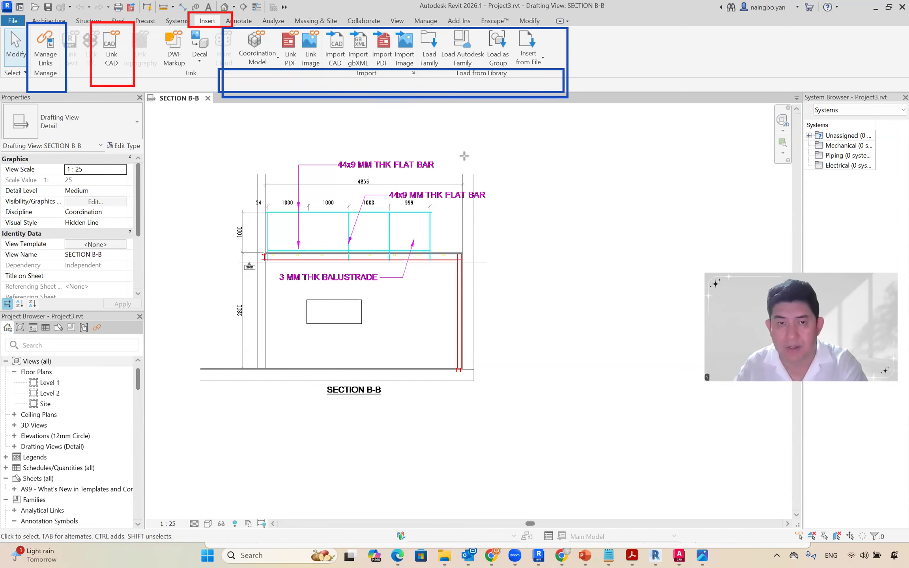
{"action": "left_click", "coordinate": [385, 71]}
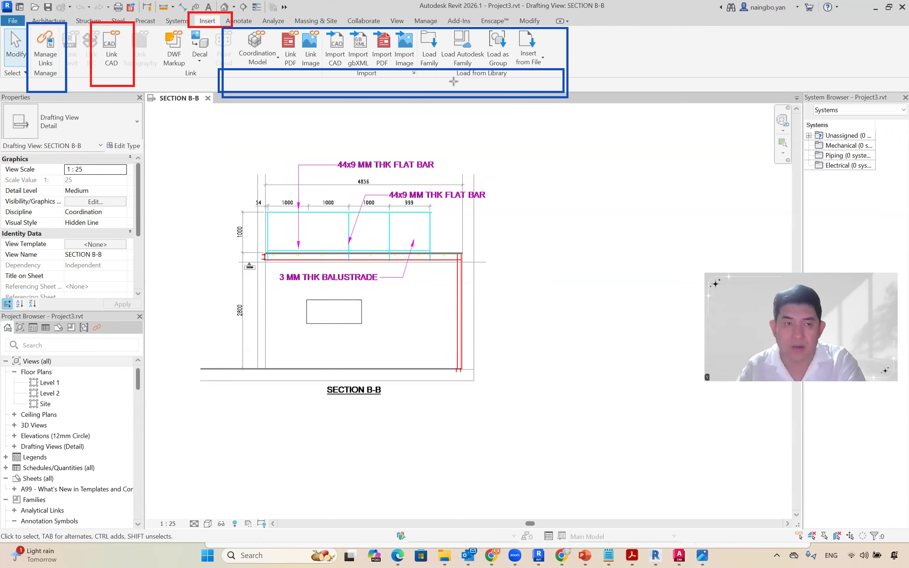
{"action": "left_click", "coordinate": [46, 59]}
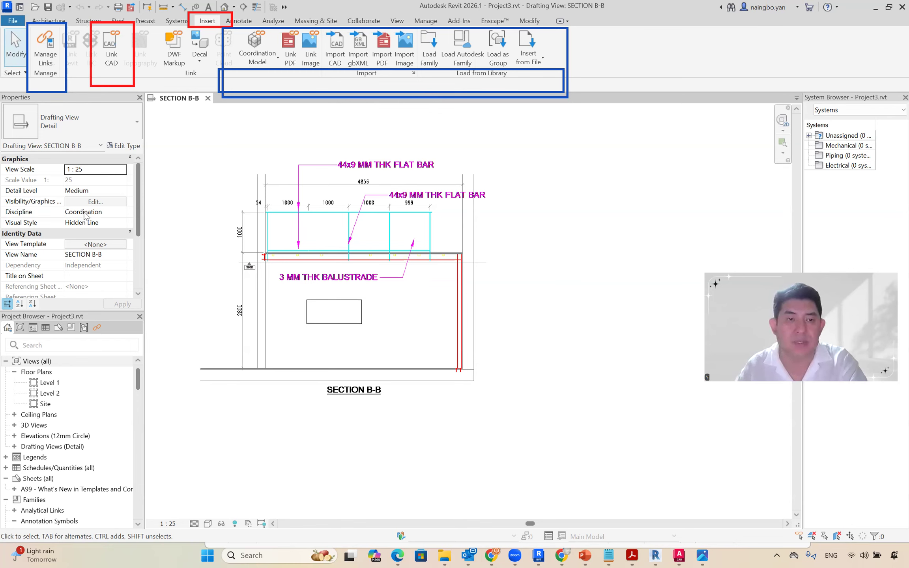
{"action": "left_click_drag", "start_coordinate": [117, 167], "coordinate": [65, 87]}
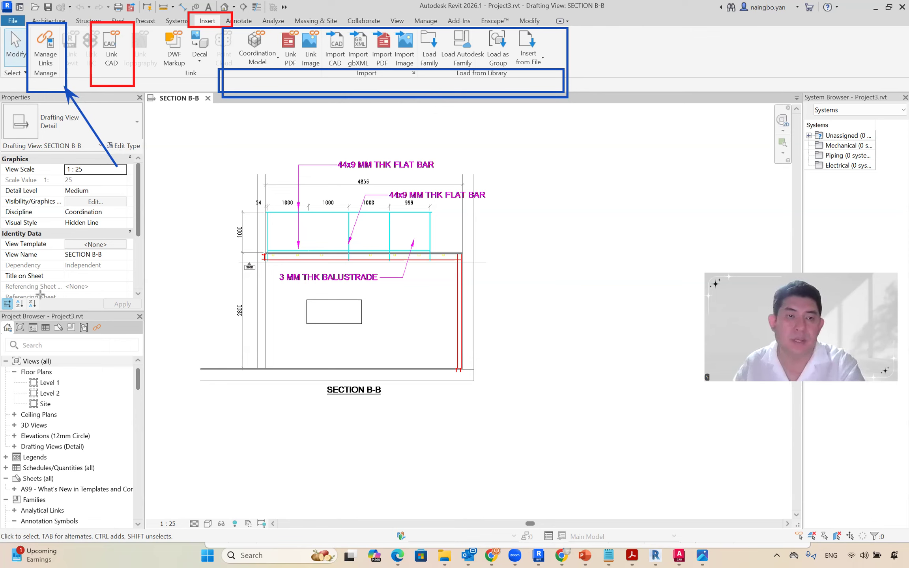
- Review the link details of PE-CADRVT_Details.dwg in Manage Links and close the dialog without changes
{"action": "left_click", "coordinate": [32, 60]}
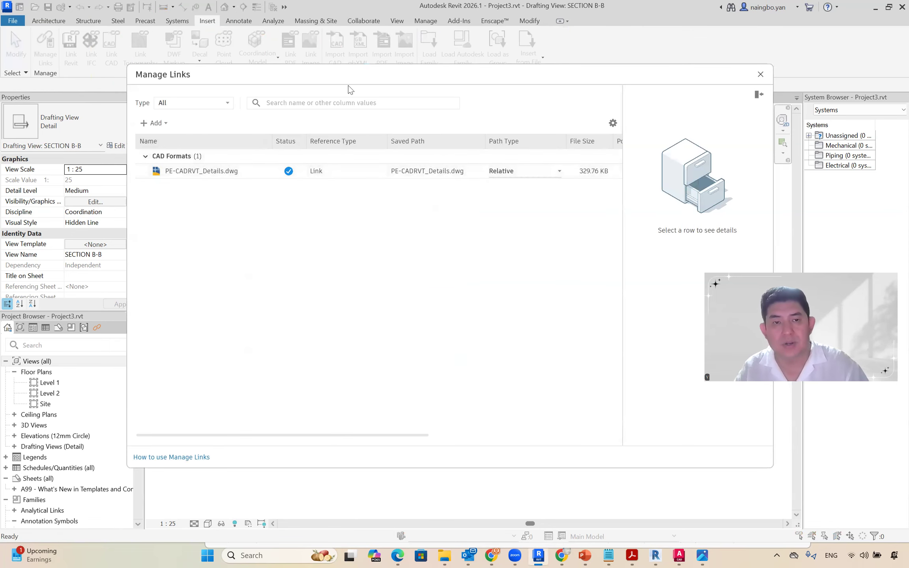
{"action": "left_click", "coordinate": [208, 176]}
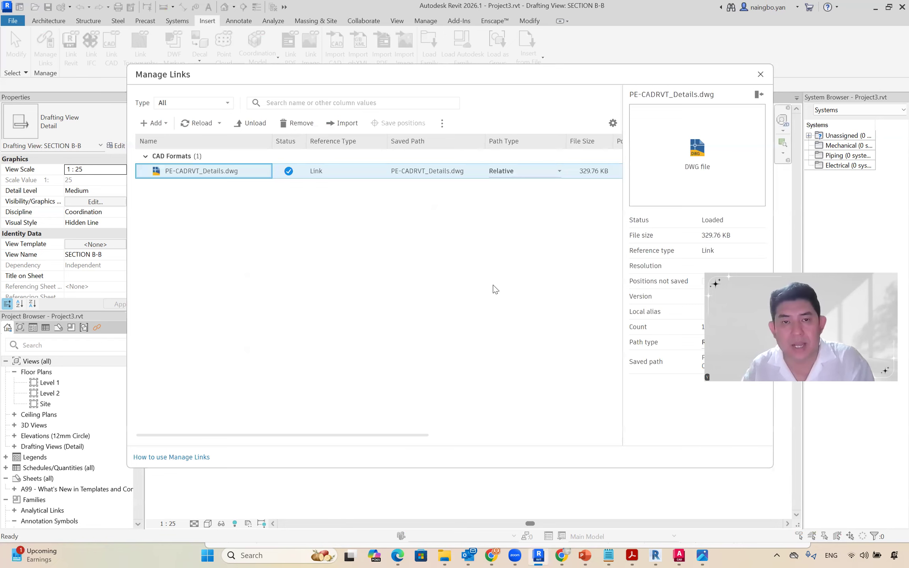
{"action": "left_click_drag", "start_coordinate": [376, 78], "coordinate": [299, 82]}
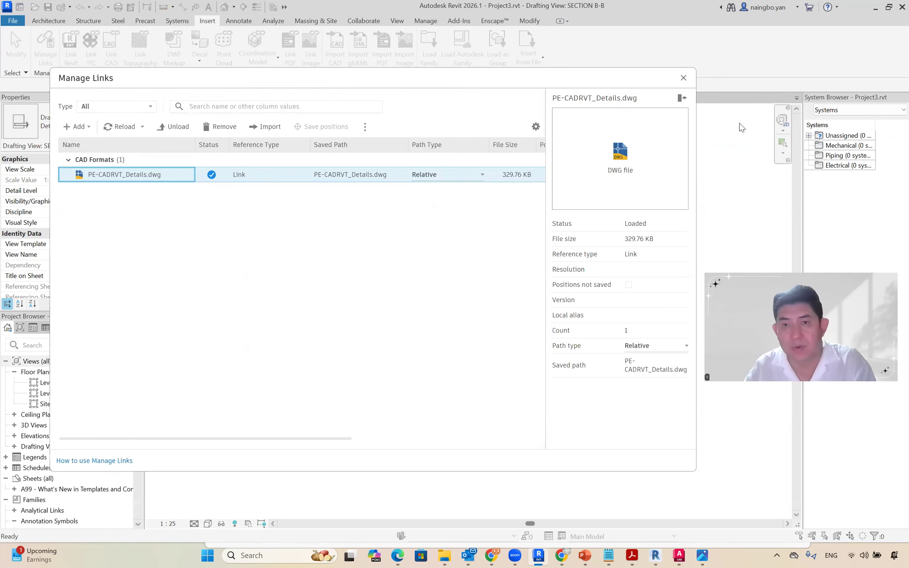
{"action": "left_click", "coordinate": [683, 78]}
- Switch to Project2 in Revit 2019 and examine the CAD plan on Level 1 around the kitchen and bathroom
{"action": "mouse_move", "coordinate": [666, 555]}
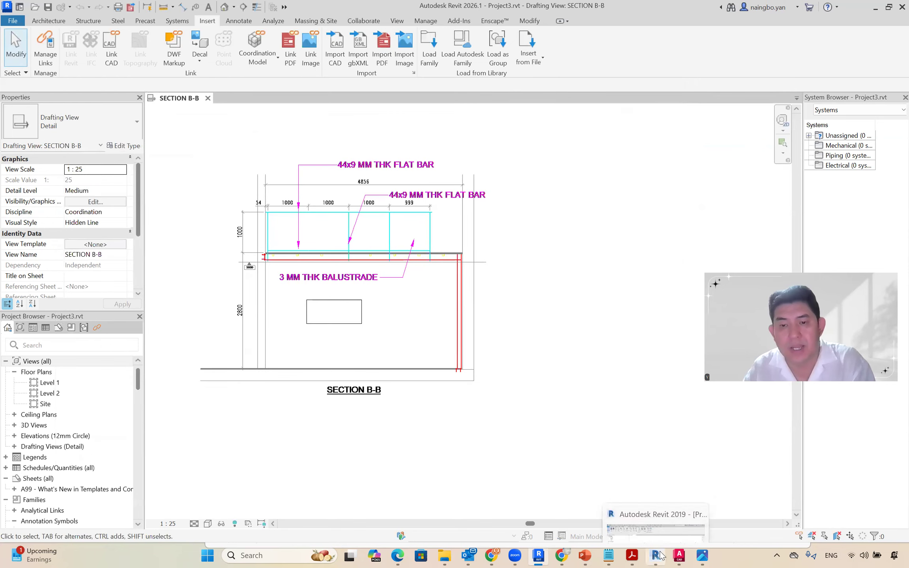
{"action": "left_click", "coordinate": [631, 493]}
{"action": "scroll", "coordinate": [417, 215], "scroll_direction": "down", "scroll_amount": 3}
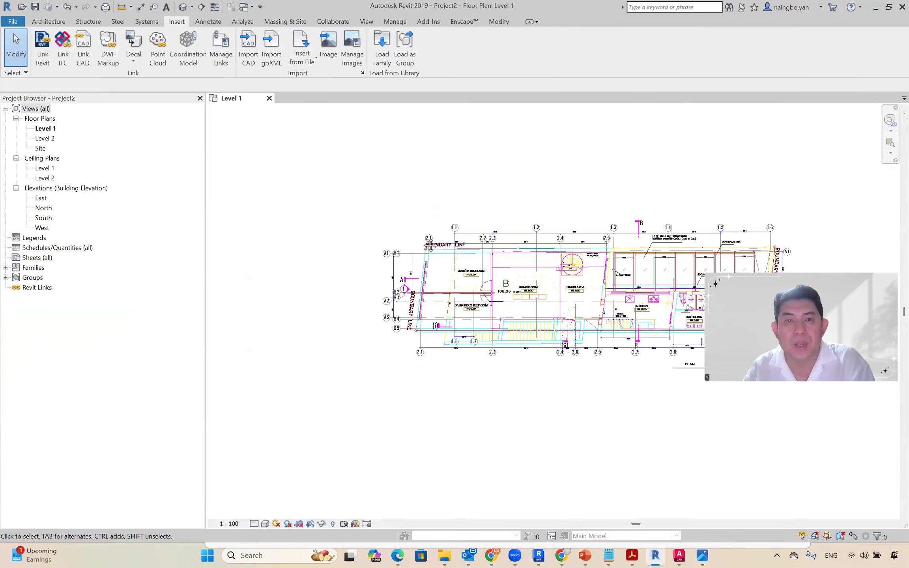
{"action": "scroll", "coordinate": [367, 184], "scroll_direction": "down", "scroll_amount": 1}
{"action": "middle_click_drag", "start_coordinate": [373, 223], "coordinate": [451, 239]}
{"action": "scroll", "coordinate": [507, 232], "scroll_direction": "up", "scroll_amount": 6}
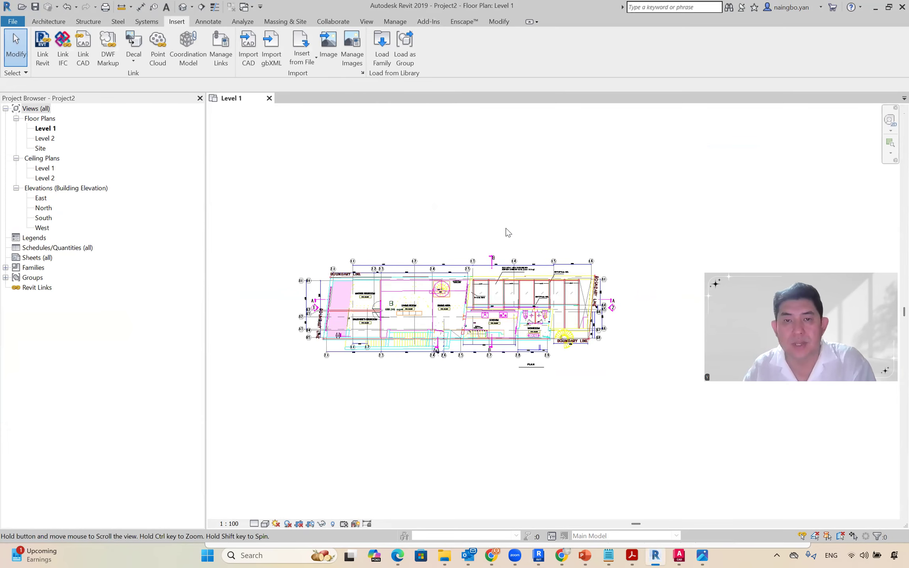
{"action": "scroll", "coordinate": [520, 270], "scroll_direction": "up", "scroll_amount": 2}
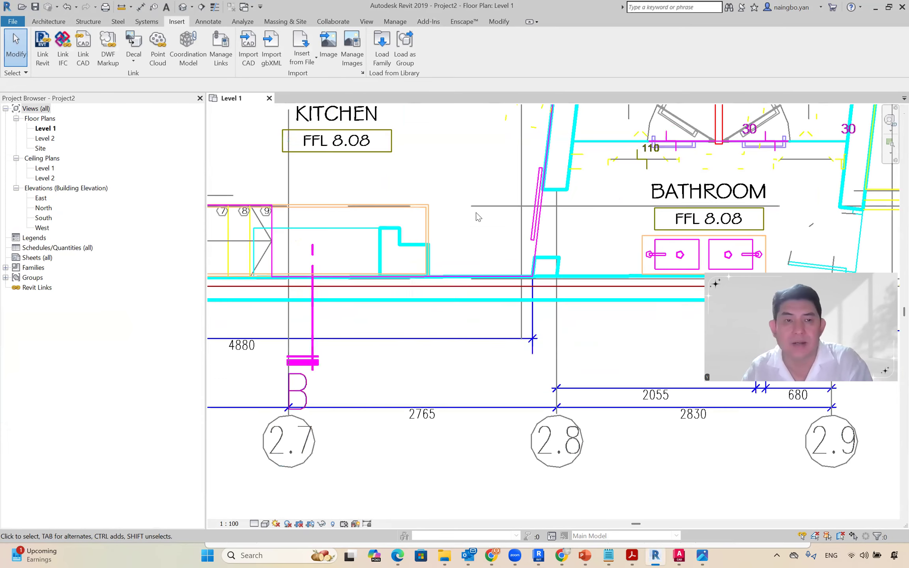
{"action": "scroll", "coordinate": [460, 262], "scroll_direction": "down", "scroll_amount": 3}
{"action": "middle_click_drag", "start_coordinate": [460, 261], "coordinate": [422, 287]}
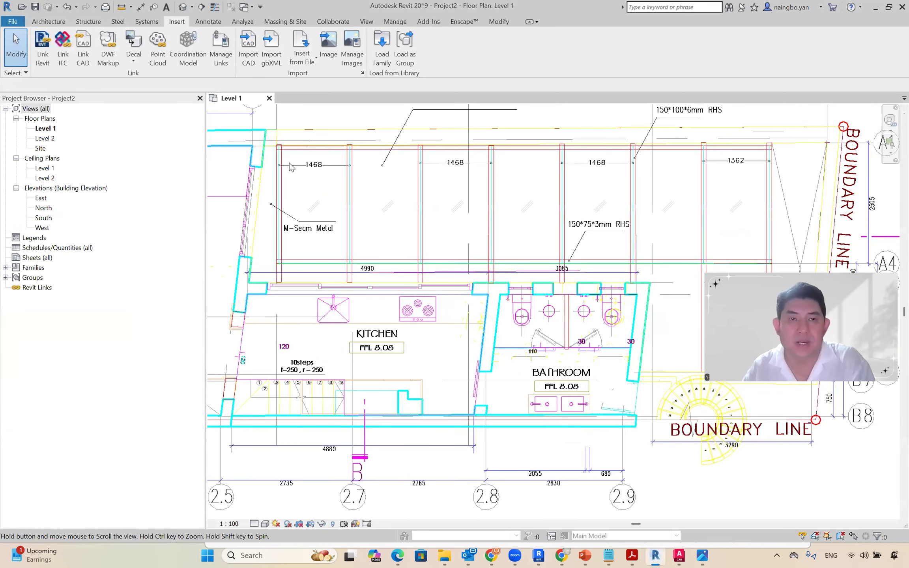
{"action": "key", "text": "z"}
{"action": "key", "text": "f"}
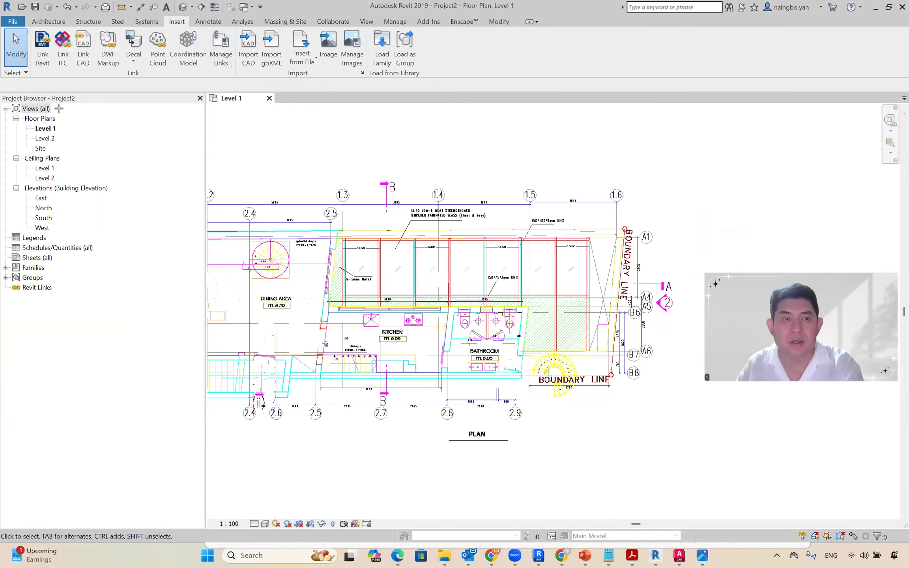
{"action": "left_click_drag", "start_coordinate": [61, 120], "coordinate": [81, 64]}
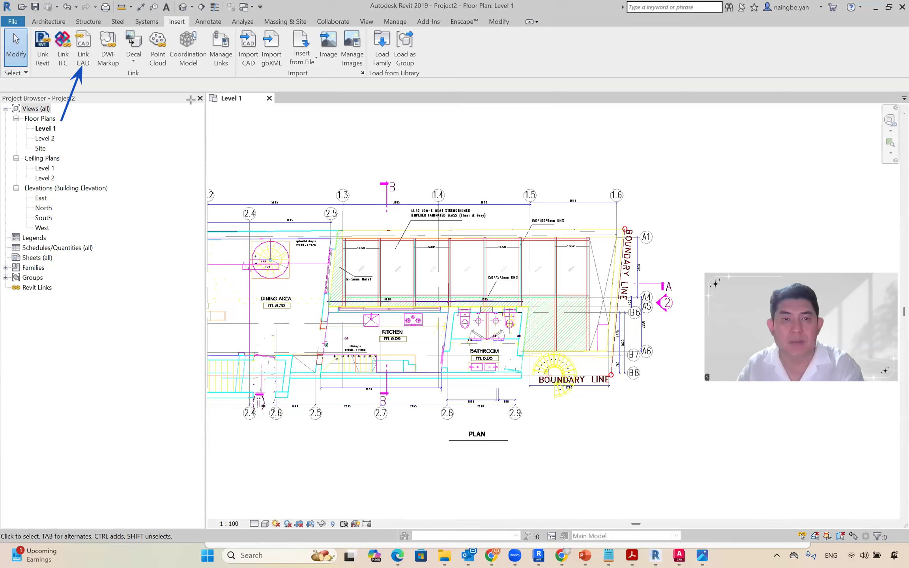
{"action": "left_click_drag", "start_coordinate": [199, 128], "coordinate": [223, 75]}
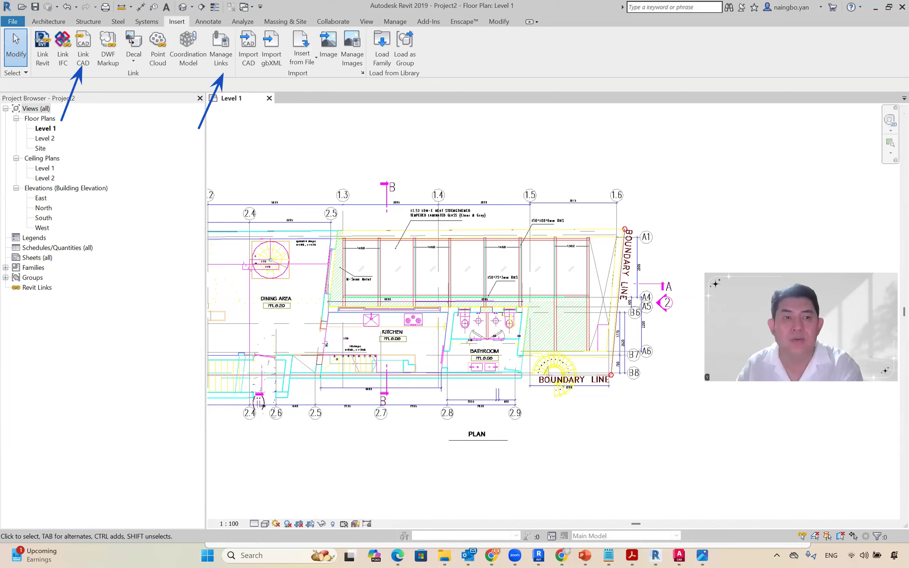
{"action": "mouse_move", "coordinate": [17, 25]}
{"action": "left_mouse_down"}
{"action": "mouse_move", "coordinate": [46, 102]}
{"action": "mouse_move", "coordinate": [44, 94]}
{"action": "left_mouse_up"}
{"action": "left_click_drag", "start_coordinate": [201, 24], "coordinate": [235, 80]}
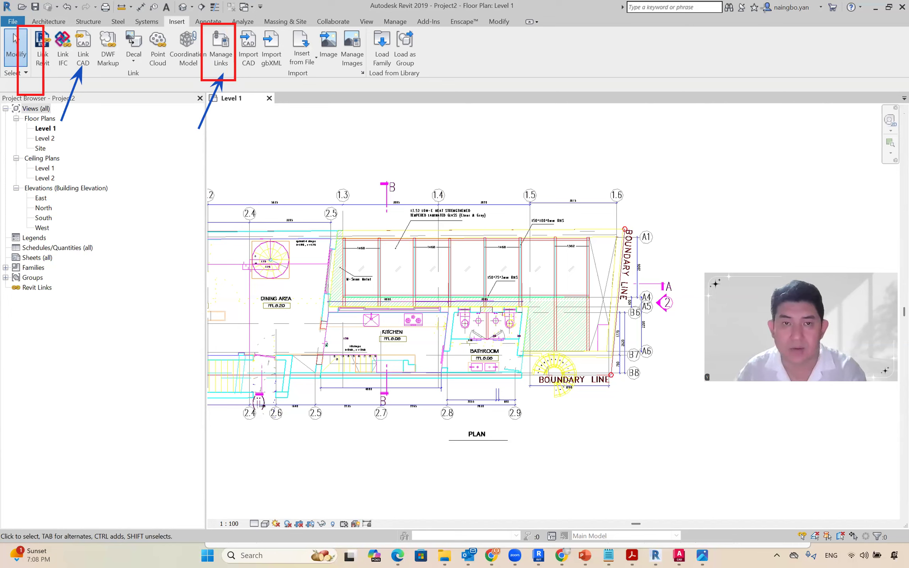
{"action": "left_click_drag", "start_coordinate": [352, 0], "coordinate": [445, 18]}
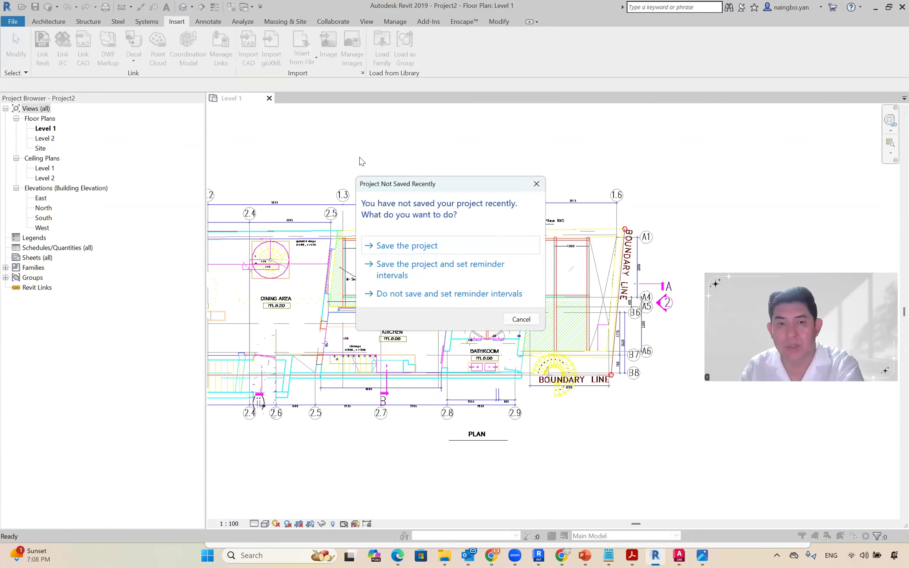
- Dismiss the save reminder without saving and bring up Manage Links for Project2
{"action": "left_click", "coordinate": [537, 183]}
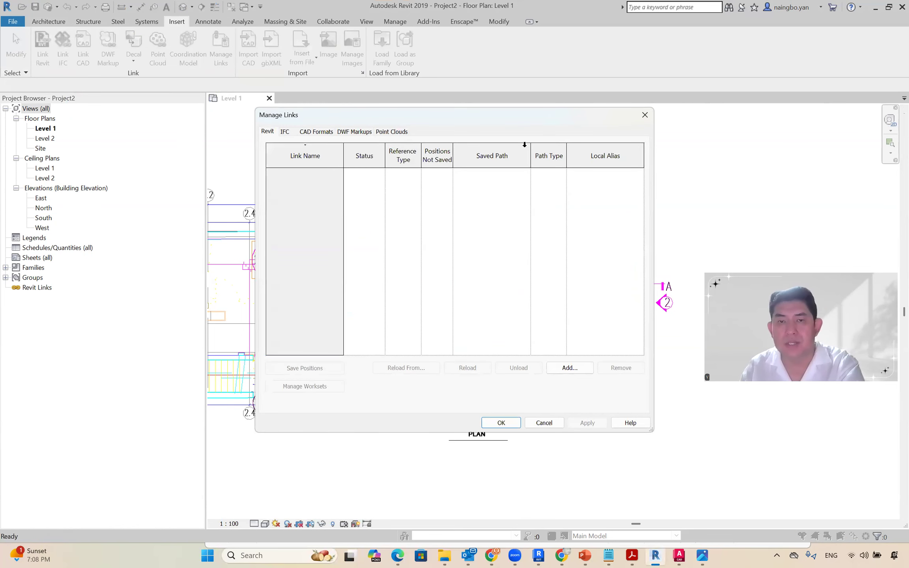
{"action": "left_click_drag", "start_coordinate": [536, 116], "coordinate": [495, 118]}
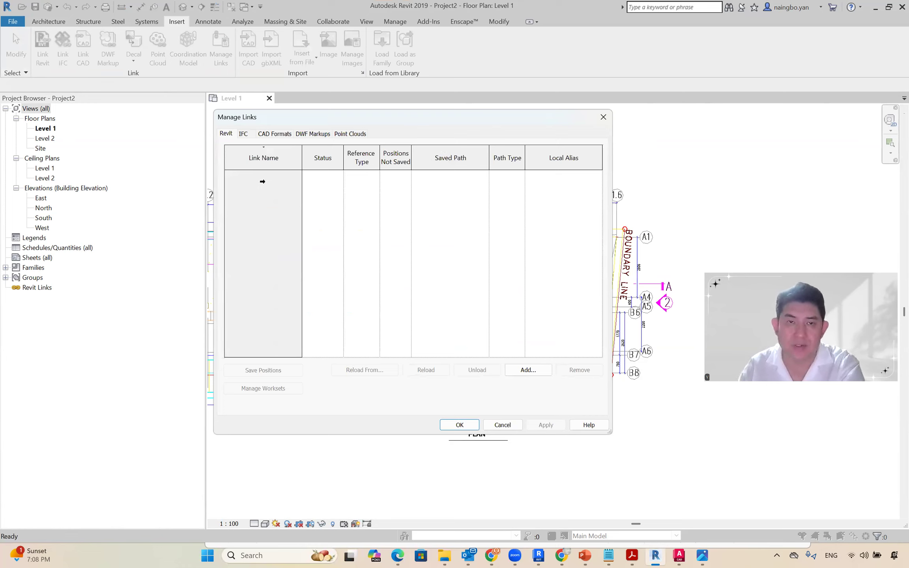
{"action": "left_click_drag", "start_coordinate": [298, 118], "coordinate": [323, 116]}
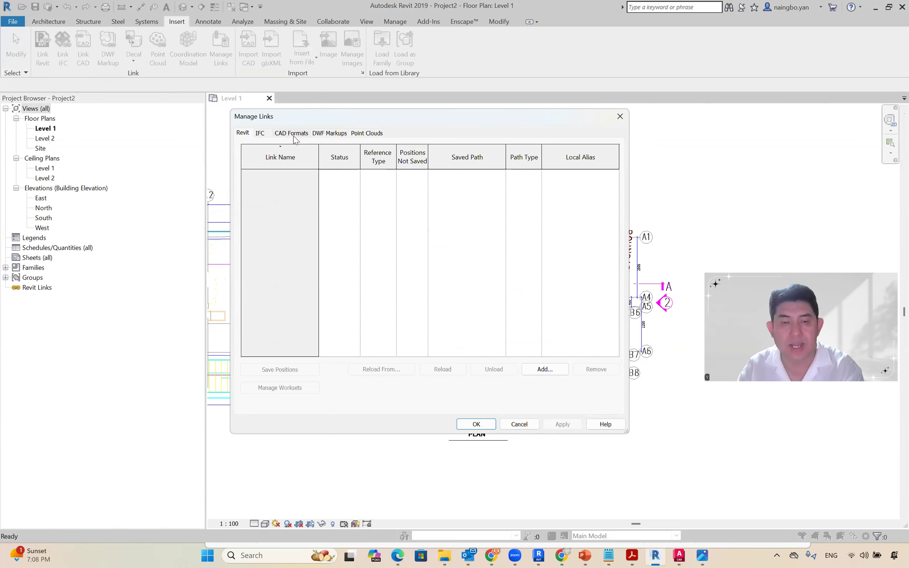
{"action": "left_click", "coordinate": [774, 4]}
{"action": "left_click_drag", "start_coordinate": [229, 113], "coordinate": [418, 140]}
{"action": "left_click_drag", "start_coordinate": [248, 172], "coordinate": [618, 341]}
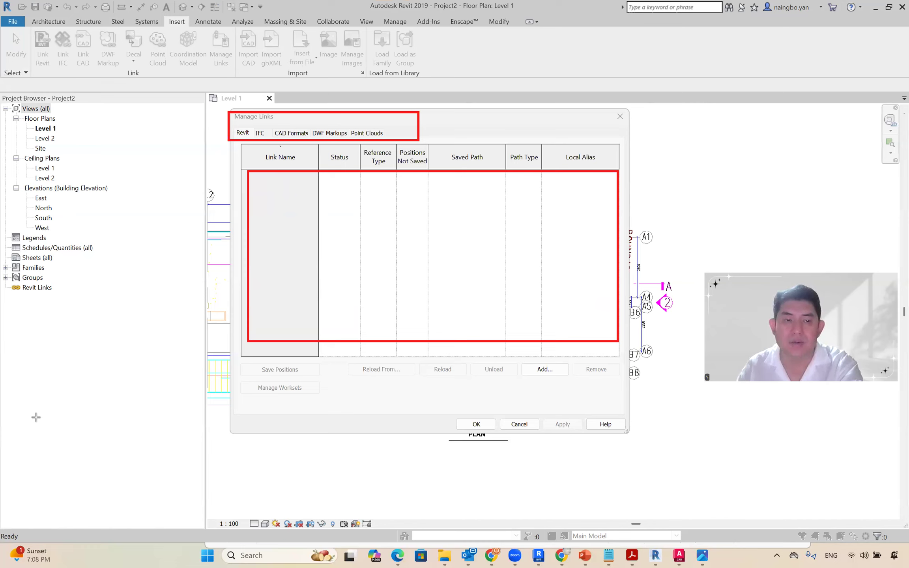
{"action": "key", "text": "Escape"}
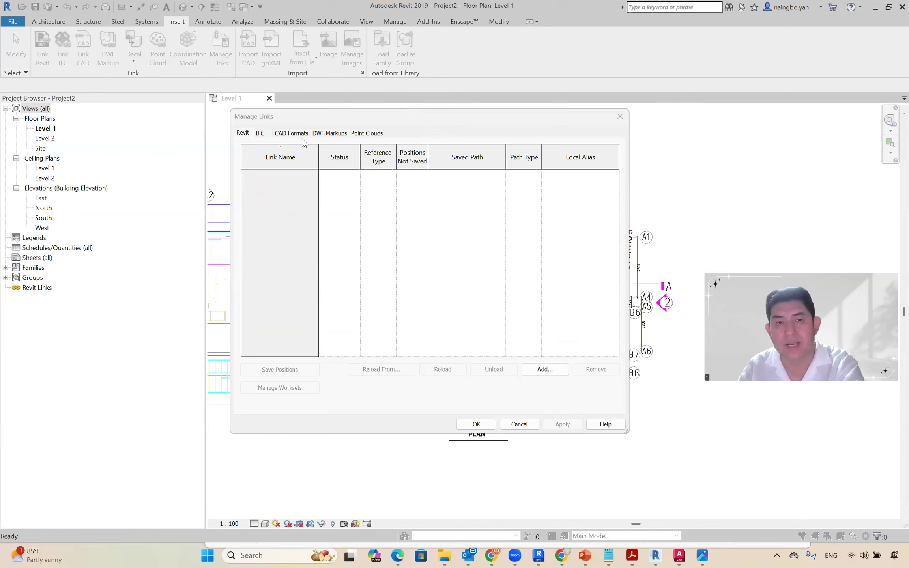
- Show the linked CAD formats in Manage Links and select PE-CADRVT_Archi Layout Plan.dwg
{"action": "left_click", "coordinate": [292, 133]}
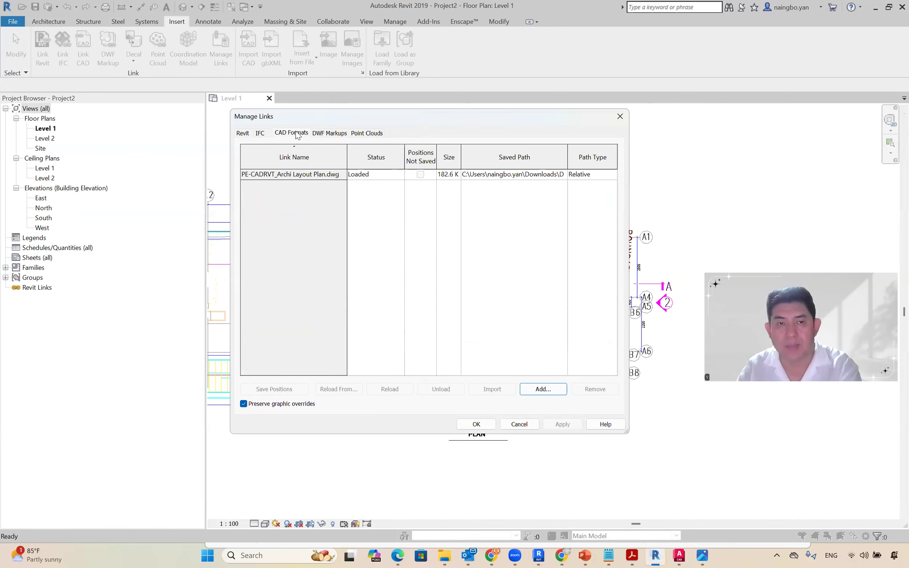
{"action": "left_click", "coordinate": [273, 178]}
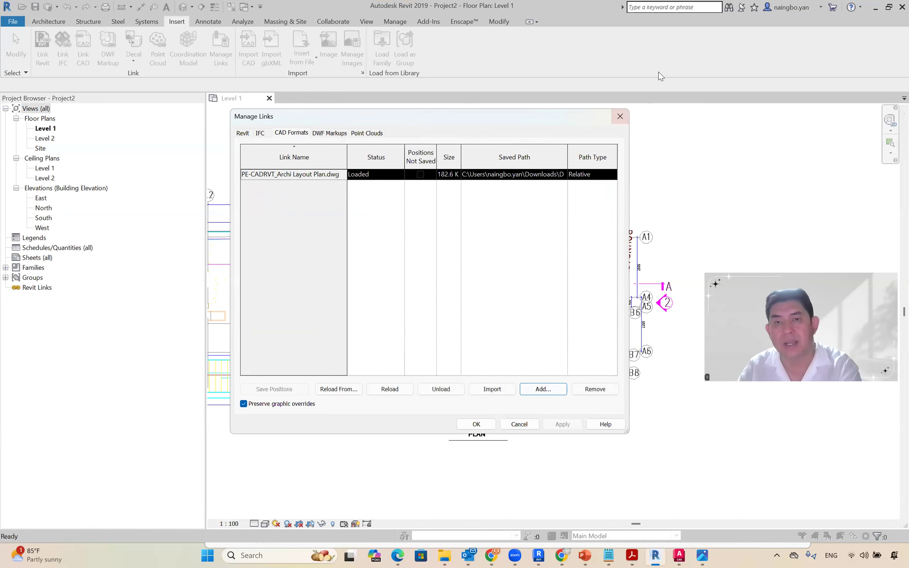
{"action": "left_click_drag", "start_coordinate": [272, 119], "coordinate": [322, 148]}
{"action": "mouse_move", "coordinate": [233, 155]}
{"action": "left_mouse_down"}
{"action": "mouse_move", "coordinate": [340, 179]}
{"action": "mouse_move", "coordinate": [652, 202]}
{"action": "left_mouse_up"}
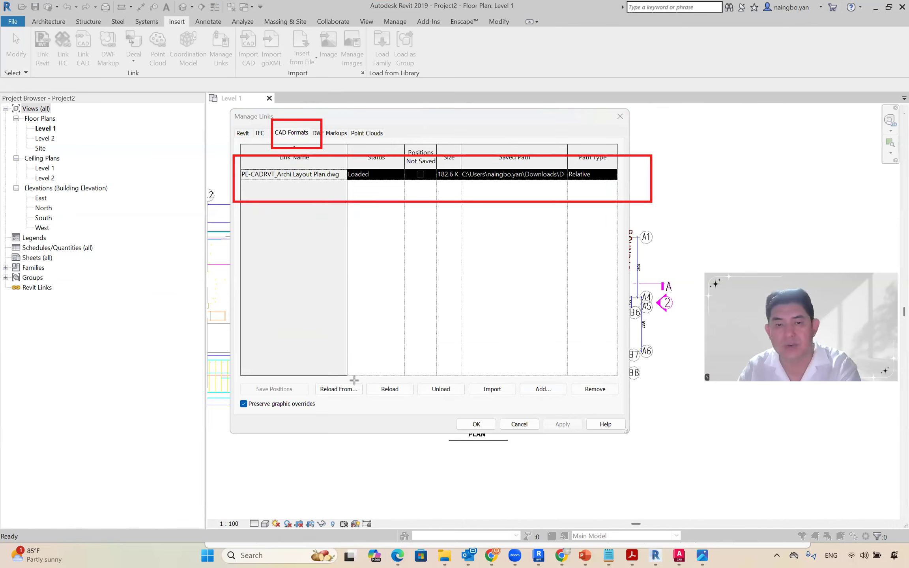
{"action": "left_click_drag", "start_coordinate": [355, 373], "coordinate": [509, 434]}
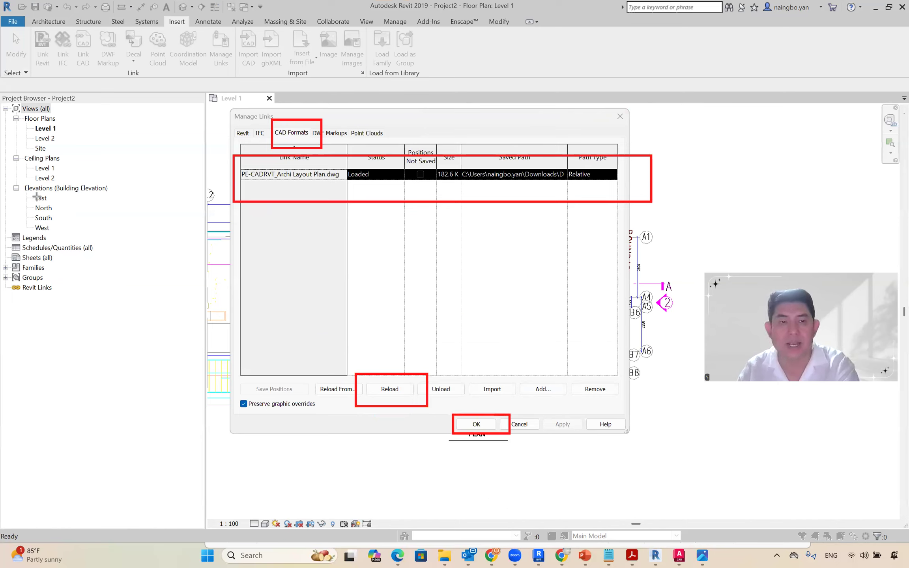
{"action": "left_click_drag", "start_coordinate": [324, 125], "coordinate": [355, 118]}
{"action": "left_click_drag", "start_coordinate": [368, 170], "coordinate": [418, 155]}
{"action": "left_click_drag", "start_coordinate": [365, 373], "coordinate": [405, 362]}
{"action": "left_click_drag", "start_coordinate": [463, 415], "coordinate": [498, 399]}
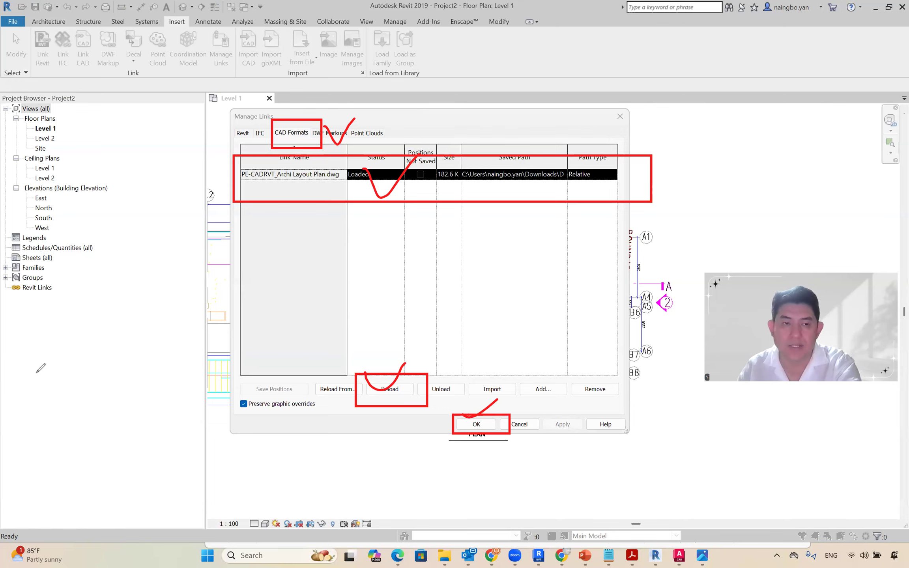
{"action": "key", "text": "Escape"}
- Switch to the SECTION B-B view in Revit 2026 and review the available link types and PE-CADRVT_Details.dwg in Manage Links
{"action": "left_click", "coordinate": [533, 552]}
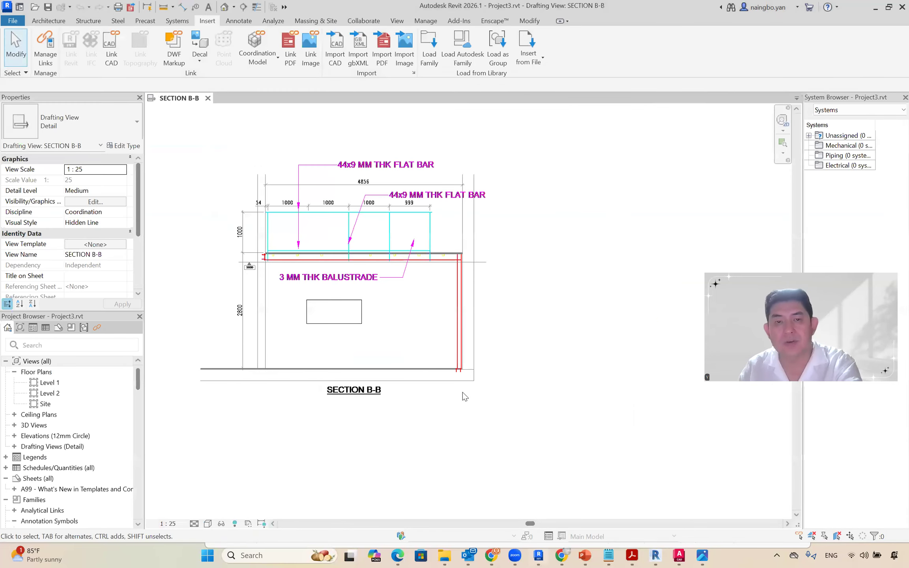
{"action": "left_click", "coordinate": [42, 50]}
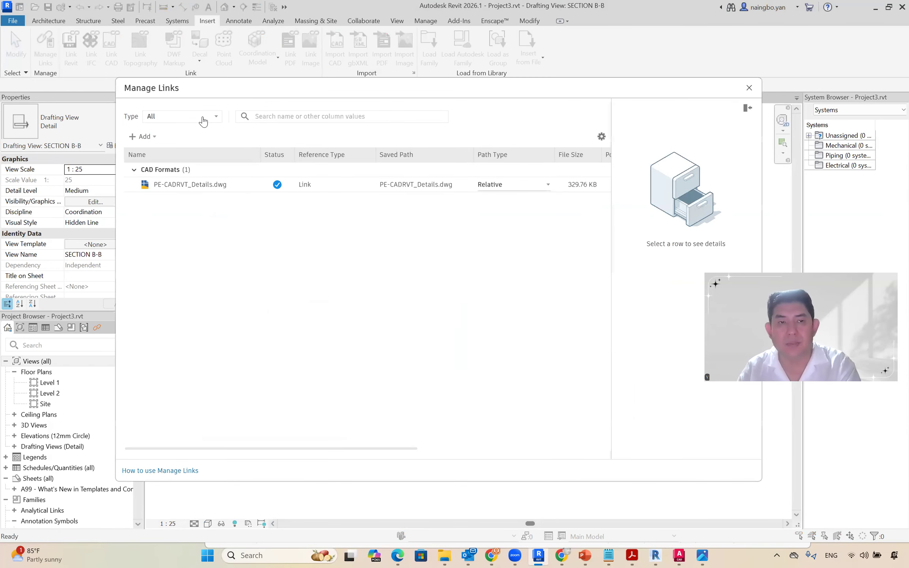
{"action": "left_click", "coordinate": [203, 119]}
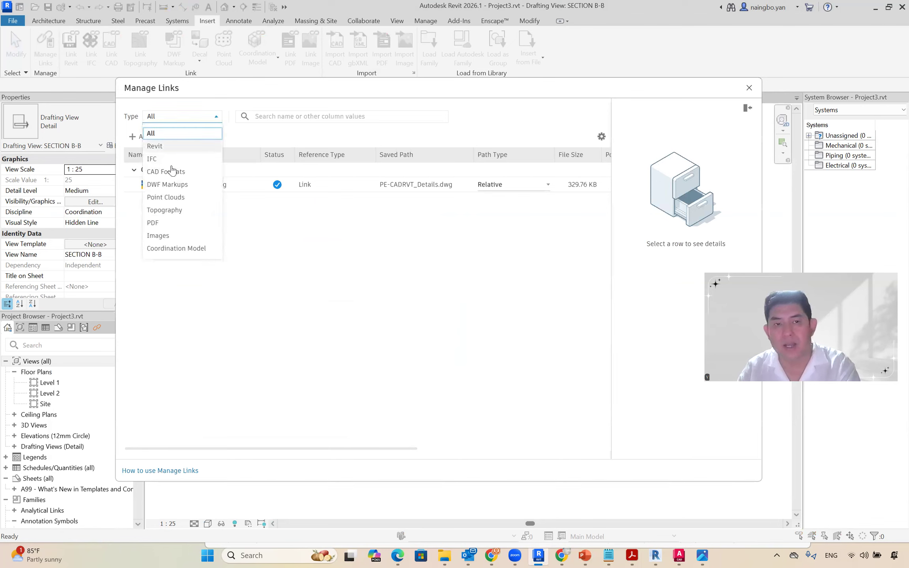
{"action": "left_click", "coordinate": [190, 116]}
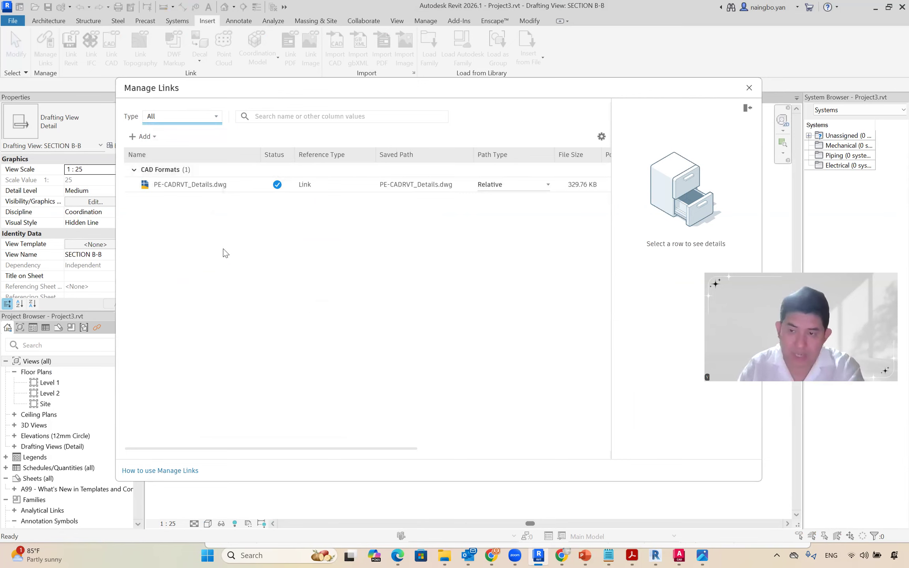
{"action": "left_click", "coordinate": [197, 184]}
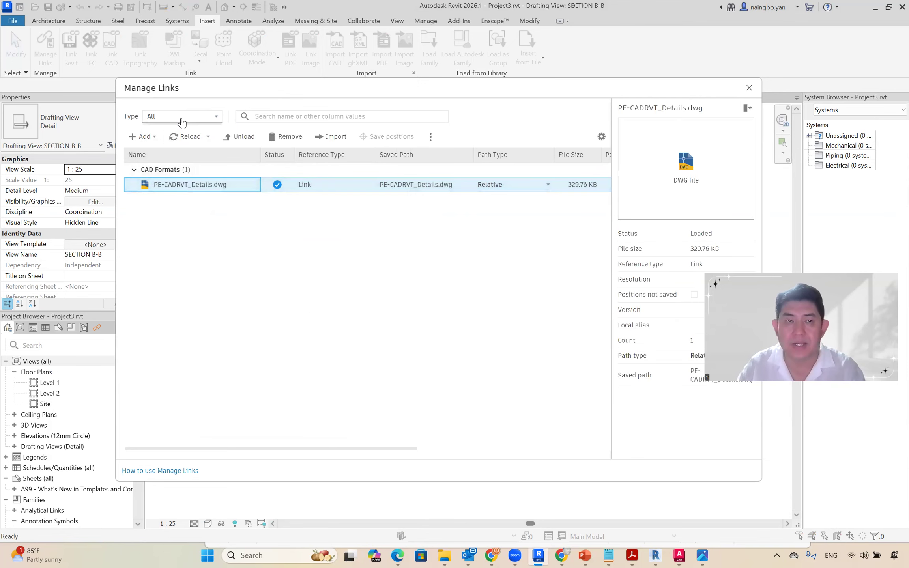
- Filter the link list by Revit, IFC and CAD Formats in turn, and restore the type filter to All
{"action": "left_click", "coordinate": [183, 118]}
{"action": "left_click", "coordinate": [155, 146]}
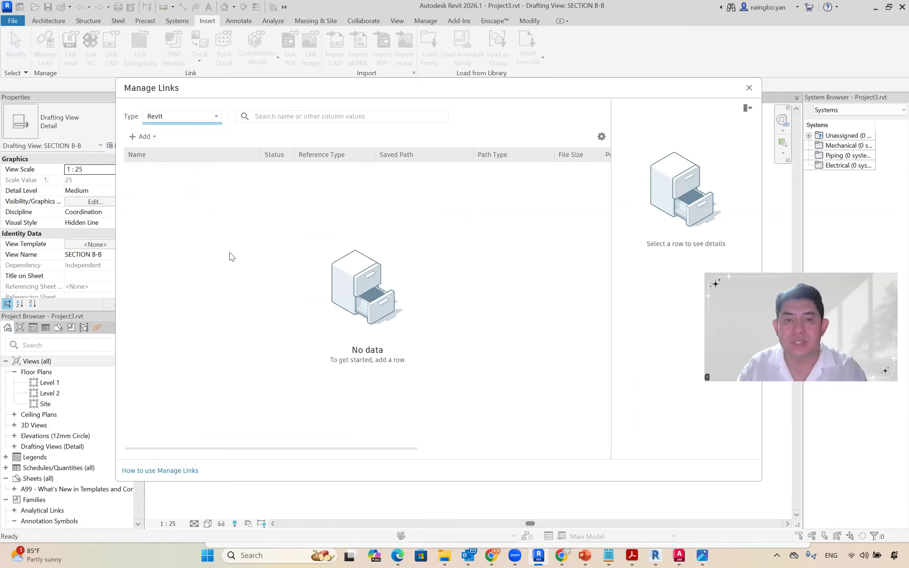
{"action": "left_click", "coordinate": [213, 118]}
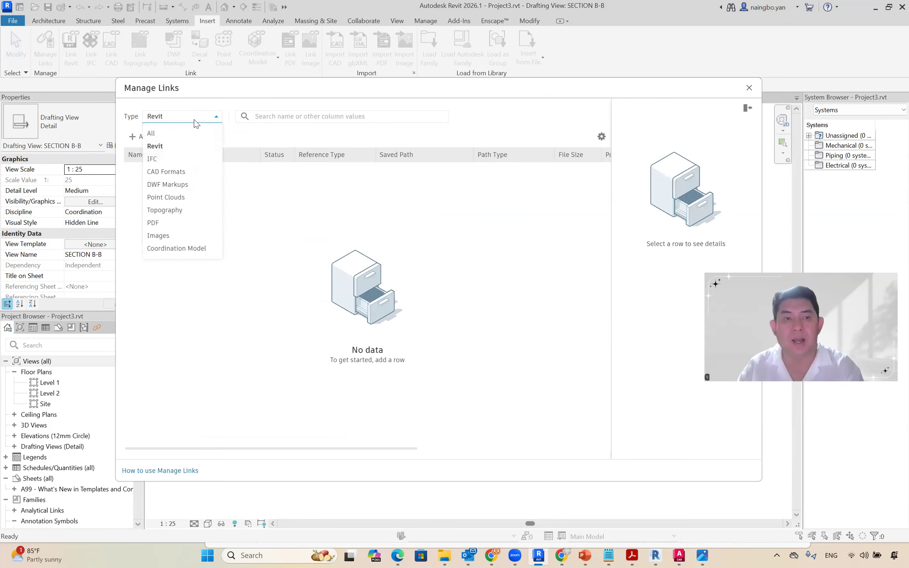
{"action": "left_click", "coordinate": [166, 161]}
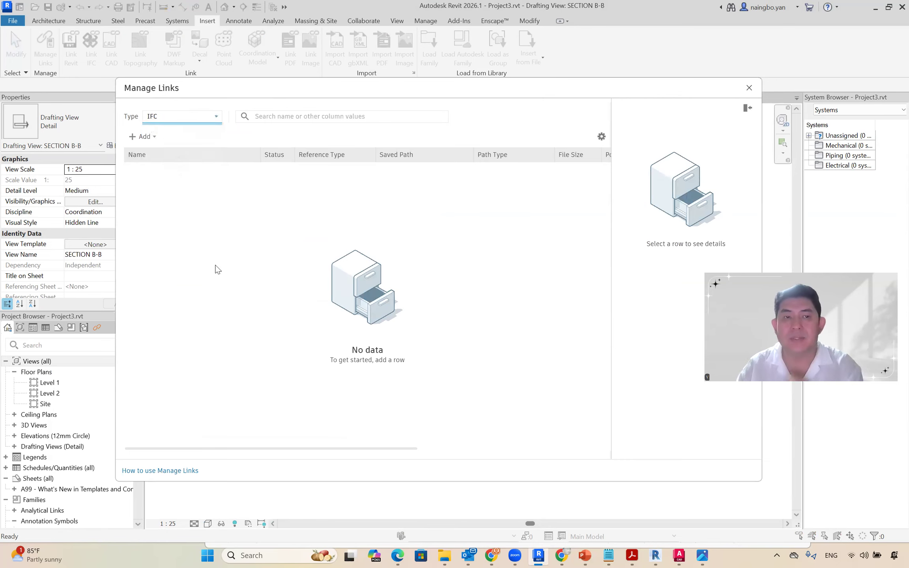
{"action": "left_click", "coordinate": [206, 120]}
{"action": "left_click", "coordinate": [166, 171]}
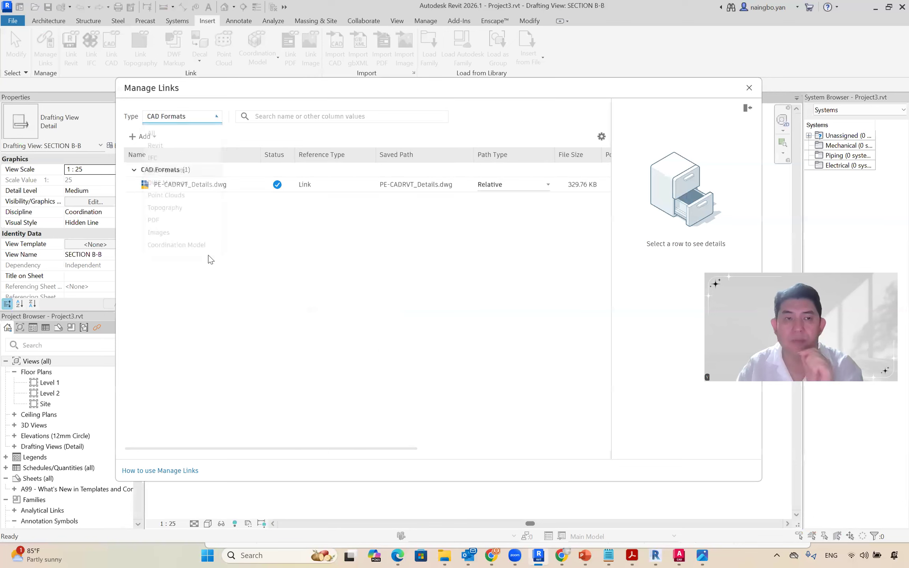
{"action": "left_click", "coordinate": [183, 120]}
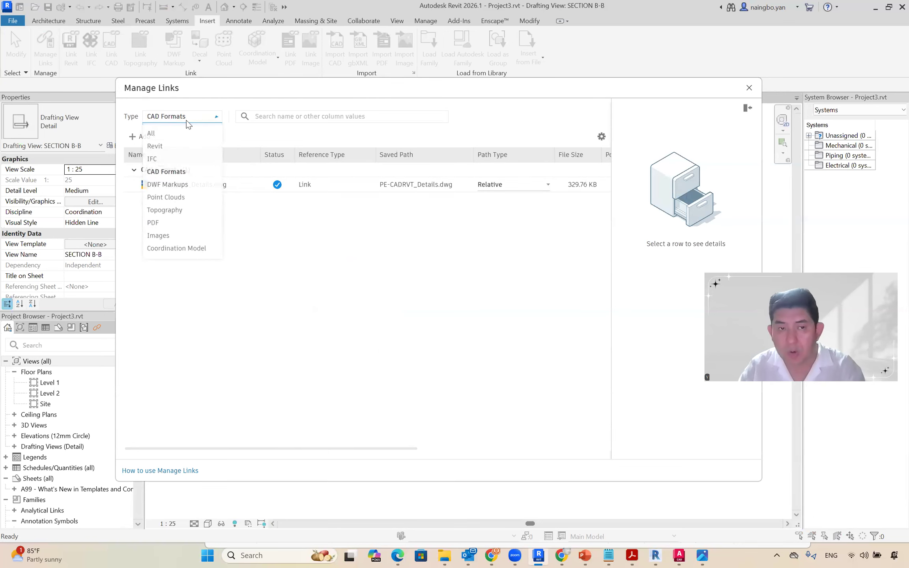
{"action": "left_click", "coordinate": [173, 133]}
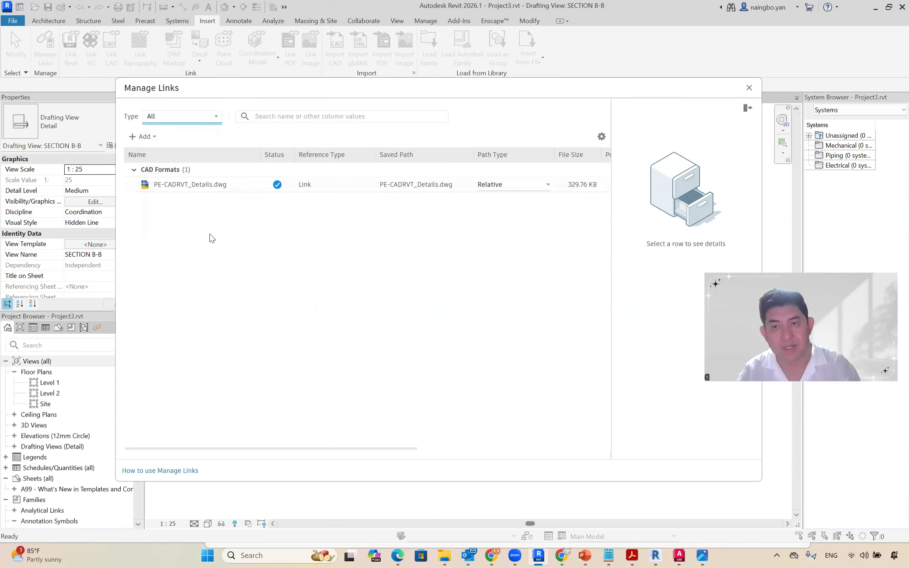
- Reload the PE-CADRVT_Details.dwg link and close Manage Links
{"action": "left_click", "coordinate": [190, 184]}
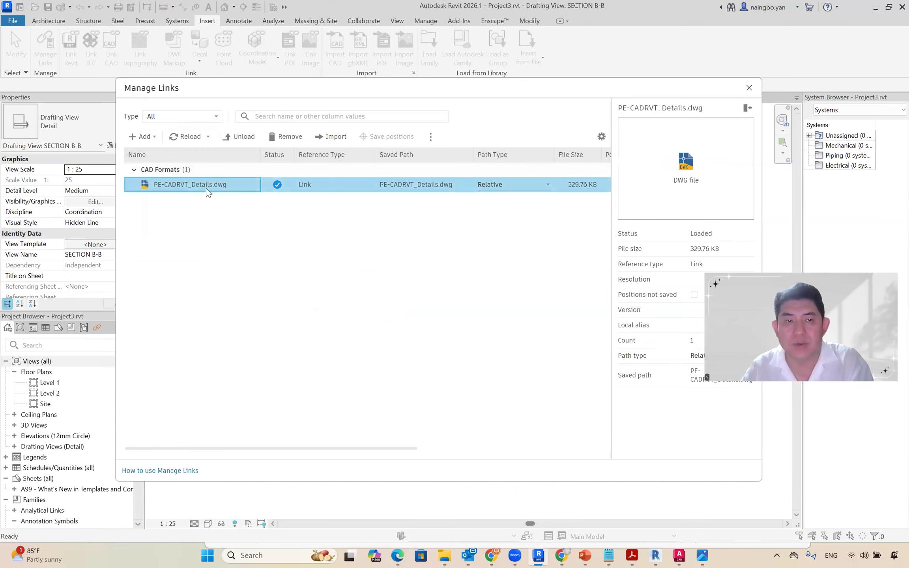
{"action": "left_click", "coordinate": [208, 136]}
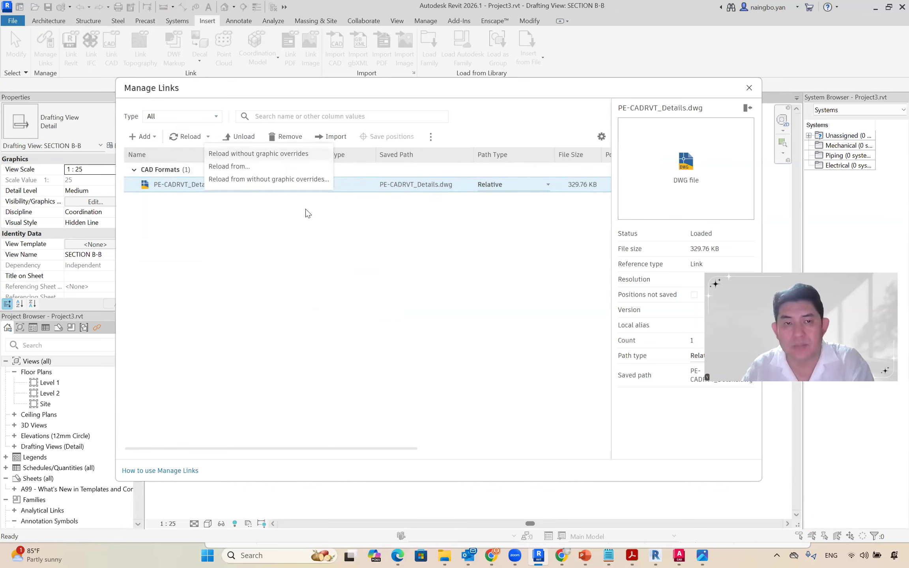
{"action": "left_click", "coordinate": [316, 325]}
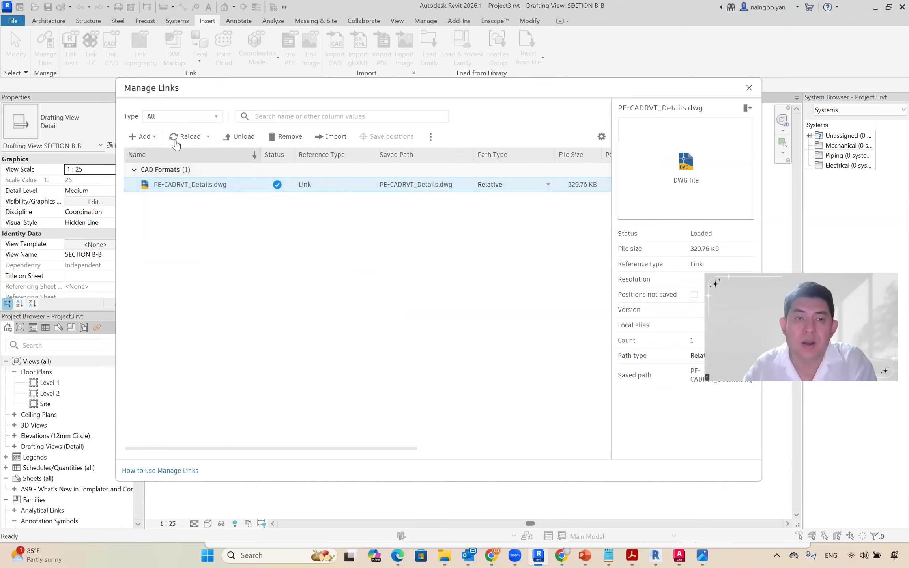
{"action": "left_click", "coordinate": [183, 142]}
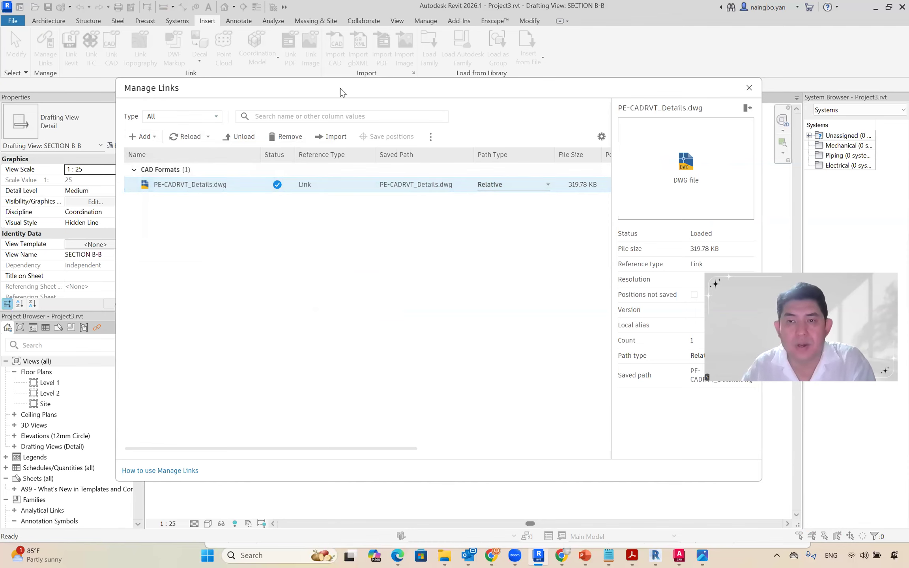
{"action": "left_click_drag", "start_coordinate": [295, 89], "coordinate": [221, 79]}
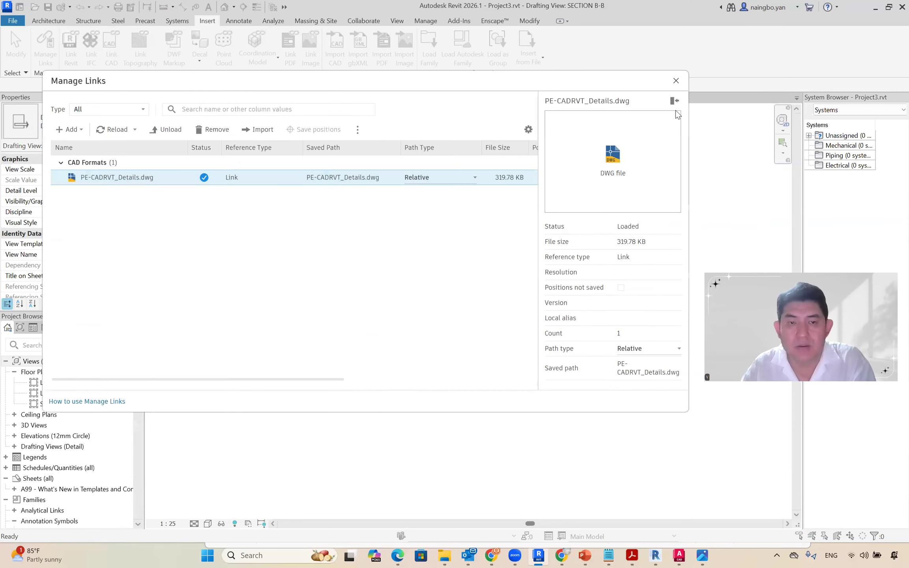
{"action": "left_click", "coordinate": [676, 81]}
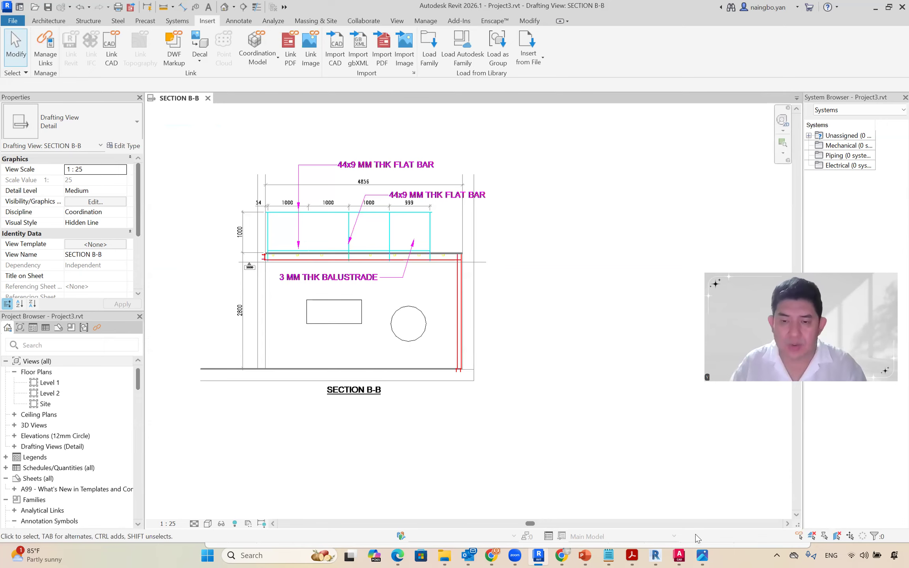
- Switch to AutoCAD and erase the rectangle and circle below the balustrade in Section B-B
{"action": "left_click", "coordinate": [686, 556]}
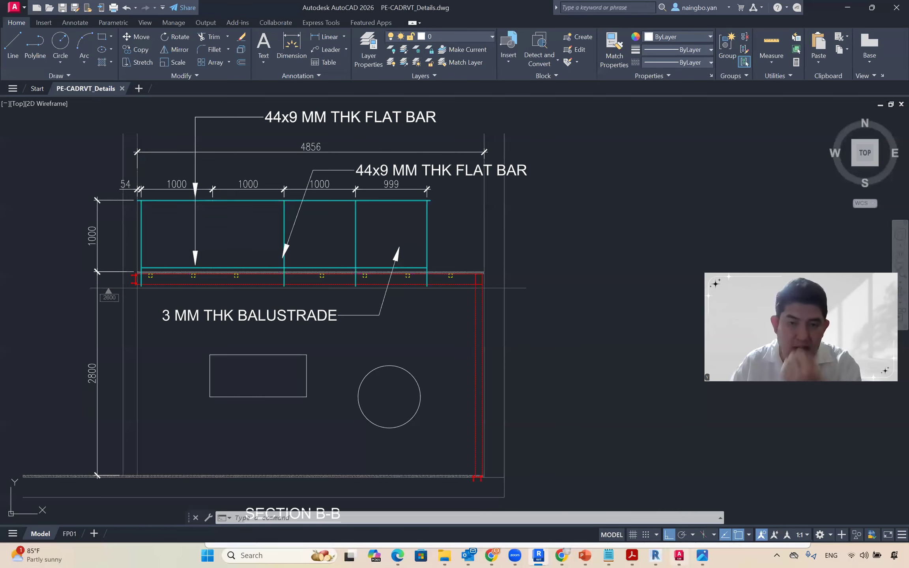
{"action": "left_click", "coordinate": [463, 414]}
{"action": "left_click", "coordinate": [281, 382]}
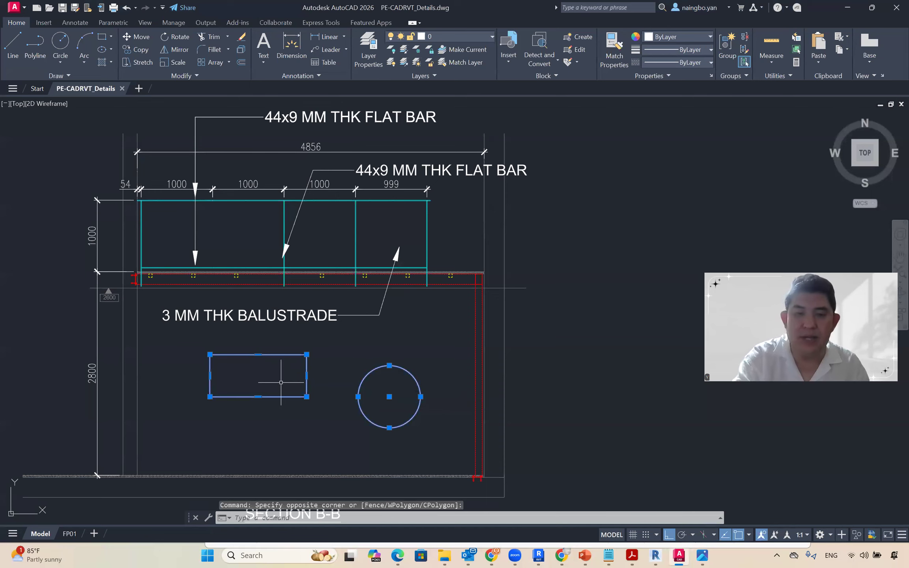
{"action": "key", "text": "Delete"}
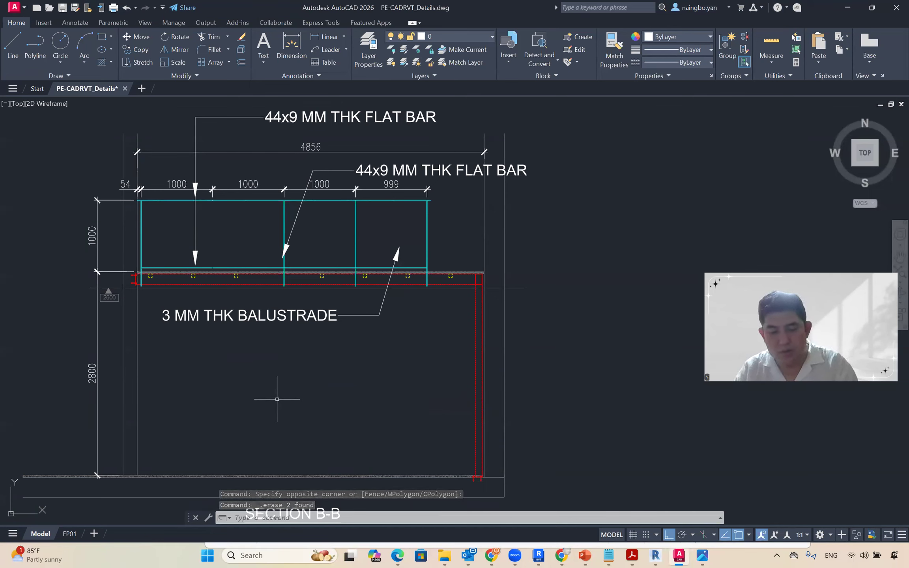
{"action": "type", "text": "P"}
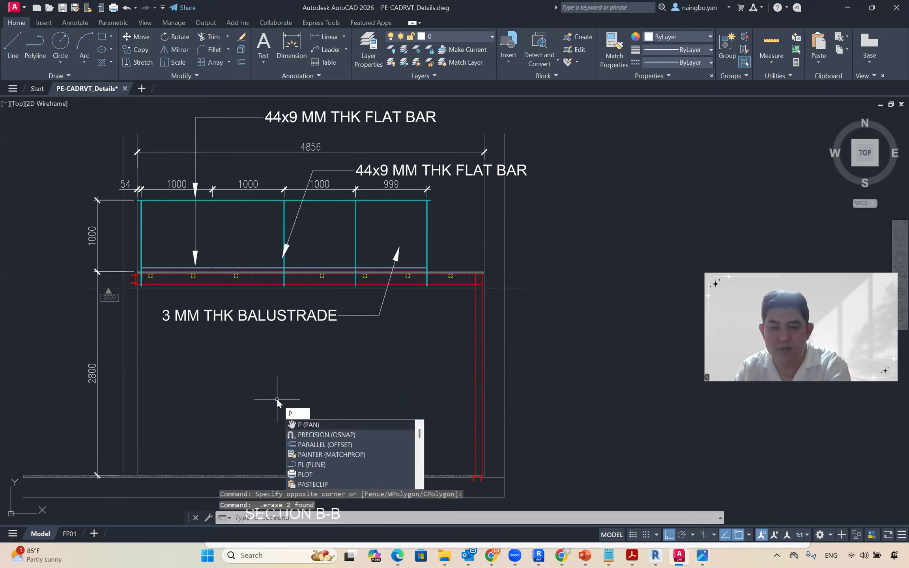
{"action": "key", "text": "BackSpace"}
{"action": "key", "text": "Escape"}
{"action": "left_click", "coordinate": [284, 379]}
{"action": "key", "text": "Escape"}
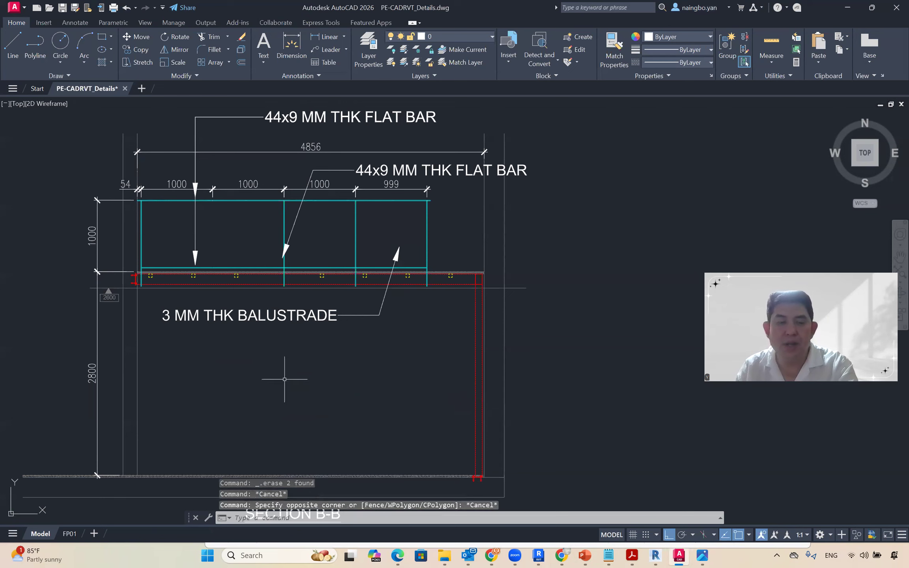
- Draw a wide rectangle in the open area between the 3 MM THK BALUSTRADE note and the ground line of Section B-B
{"action": "type", "text": "rec"}
{"action": "key", "text": "Return"}
{"action": "left_click", "coordinate": [187, 361]}
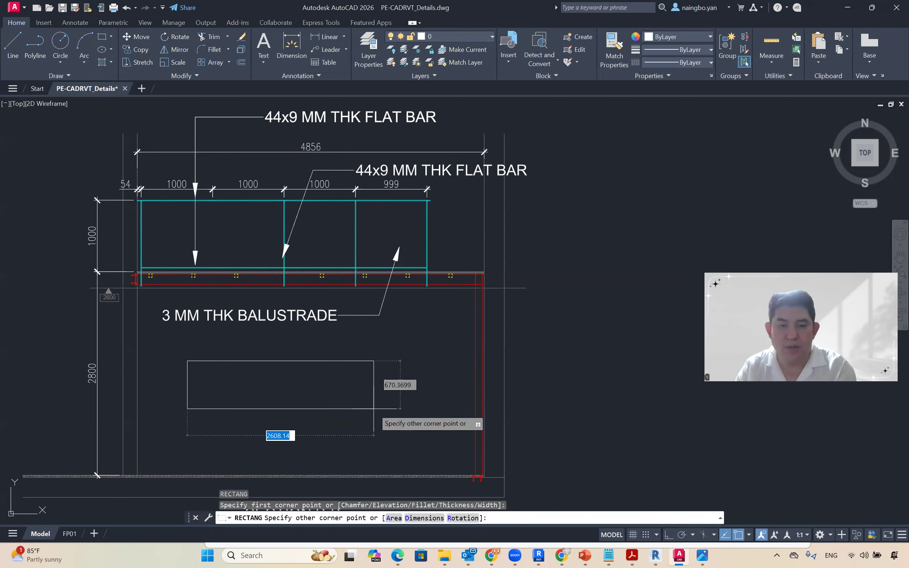
{"action": "left_click", "coordinate": [402, 412]}
- Fill the new rectangle with a yellow hatch and save PE-CADRVT_Details.dwg
{"action": "type", "text": "h"}
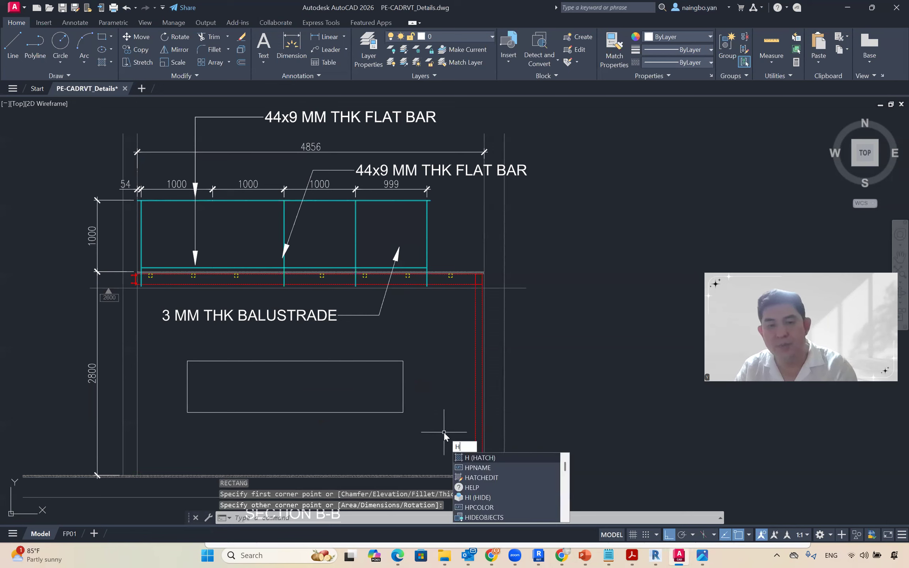
{"action": "key", "text": "Return"}
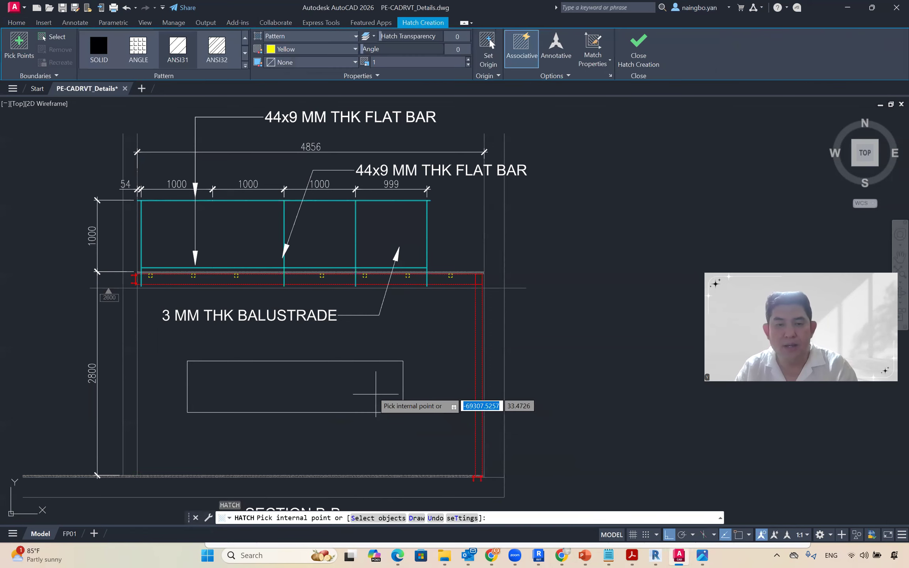
{"action": "left_click", "coordinate": [373, 395]}
{"action": "key", "text": "Return"}
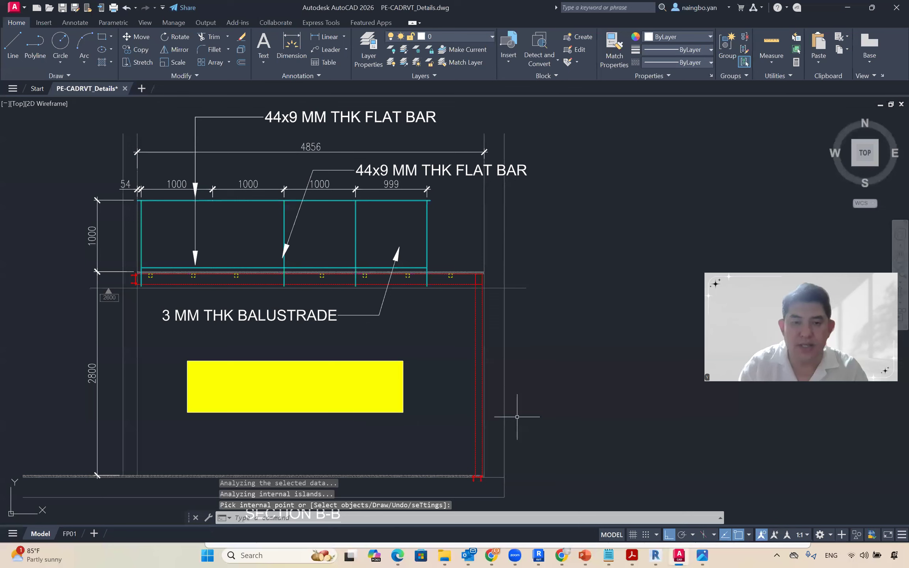
{"action": "left_click", "coordinate": [62, 7]}
{"action": "left_click", "coordinate": [552, 328]}
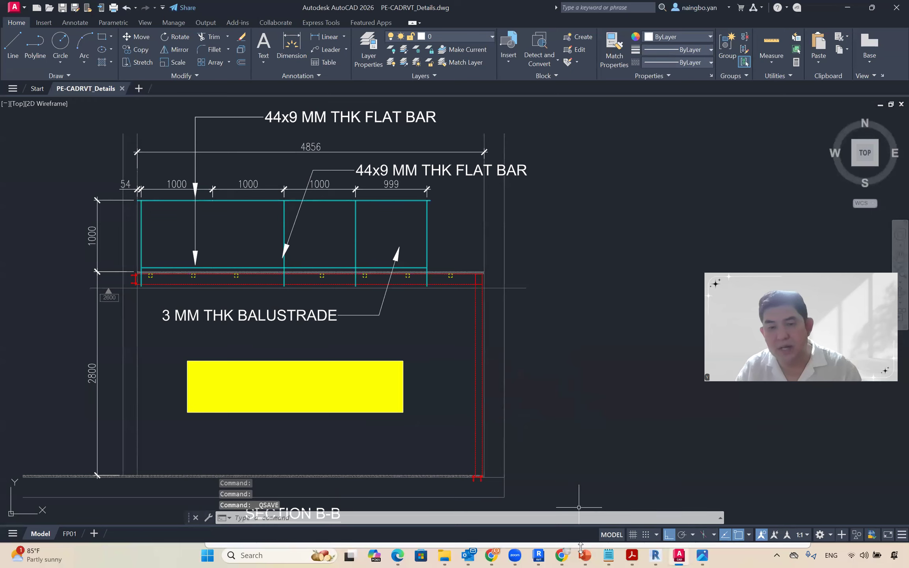
- Switch to Revit 2026, reload the PE-CADRVT_Details.dwg link in Manage Links, and close the dialog
{"action": "left_click", "coordinate": [539, 555]}
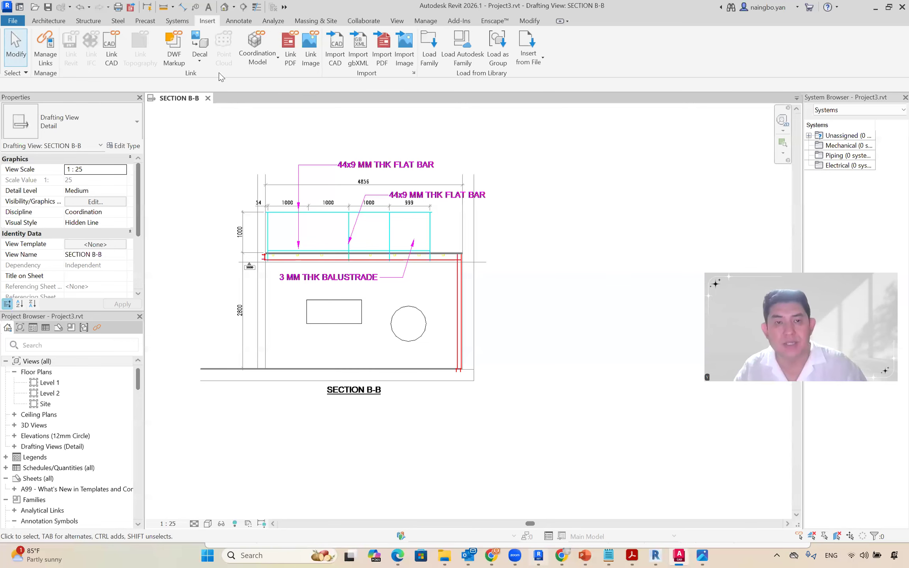
{"action": "left_click", "coordinate": [46, 50]}
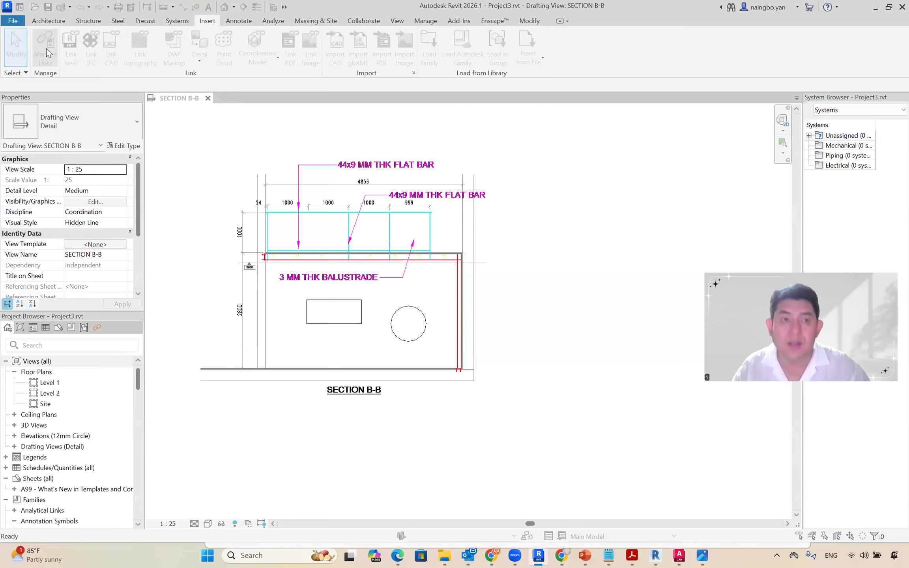
{"action": "left_click", "coordinate": [127, 182]}
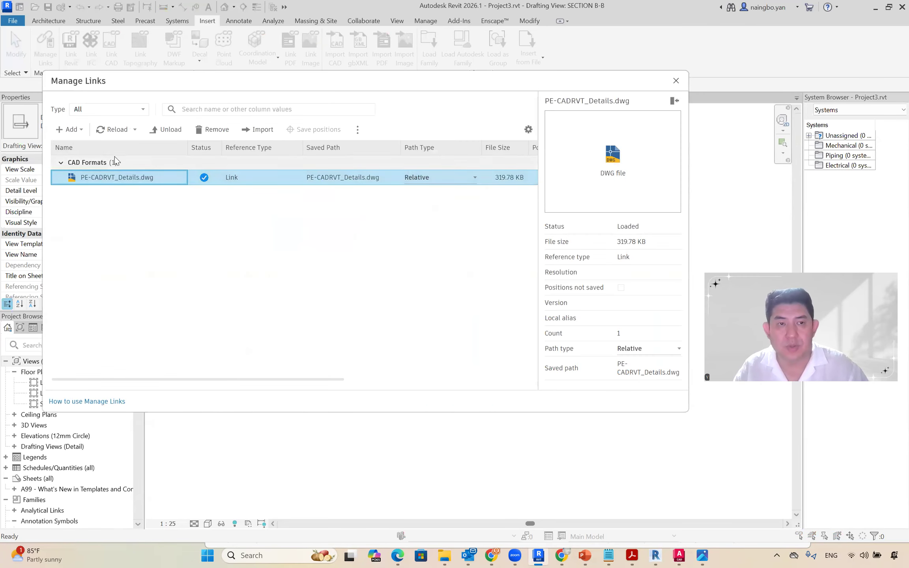
{"action": "left_click", "coordinate": [676, 80]}
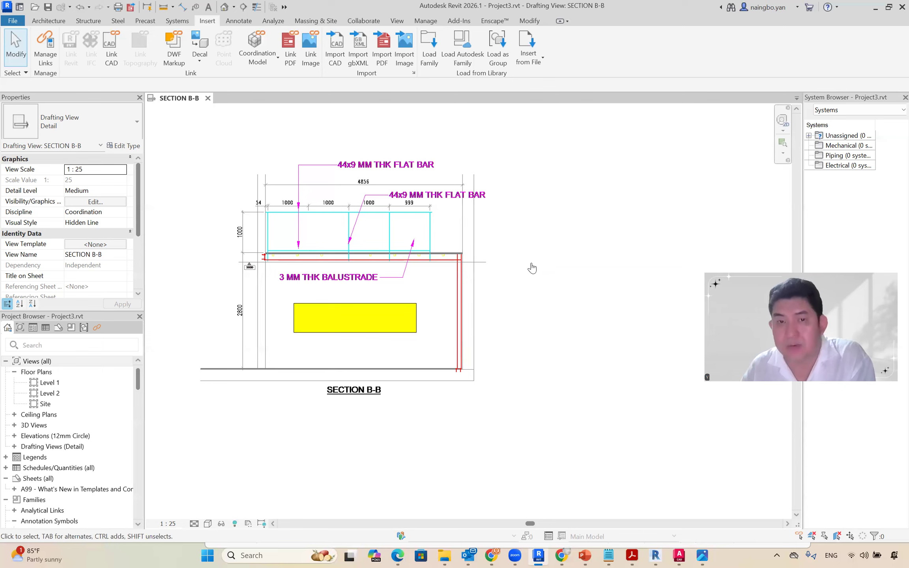
- Inspect the linked DWG by selecting it in SECTION B-B, compare it with PE-CADRVT_Details.png in the image viewer, and return to Revit
{"action": "left_click", "coordinate": [405, 259]}
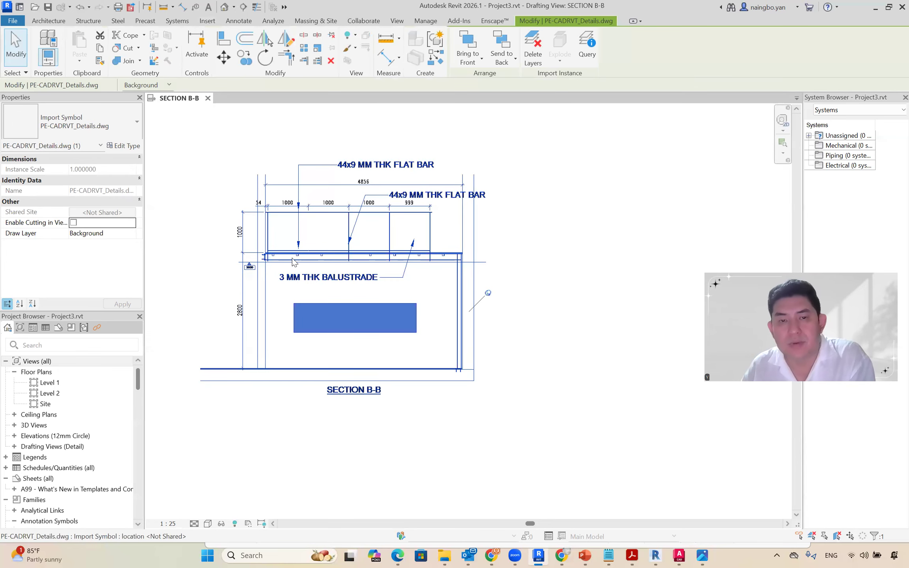
{"action": "left_click", "coordinate": [578, 246]}
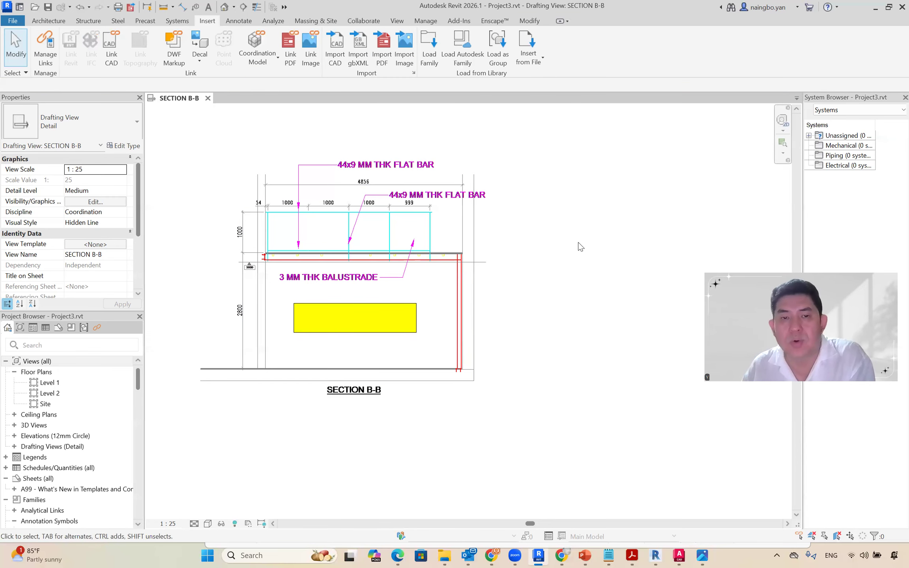
{"action": "left_click", "coordinate": [394, 261]}
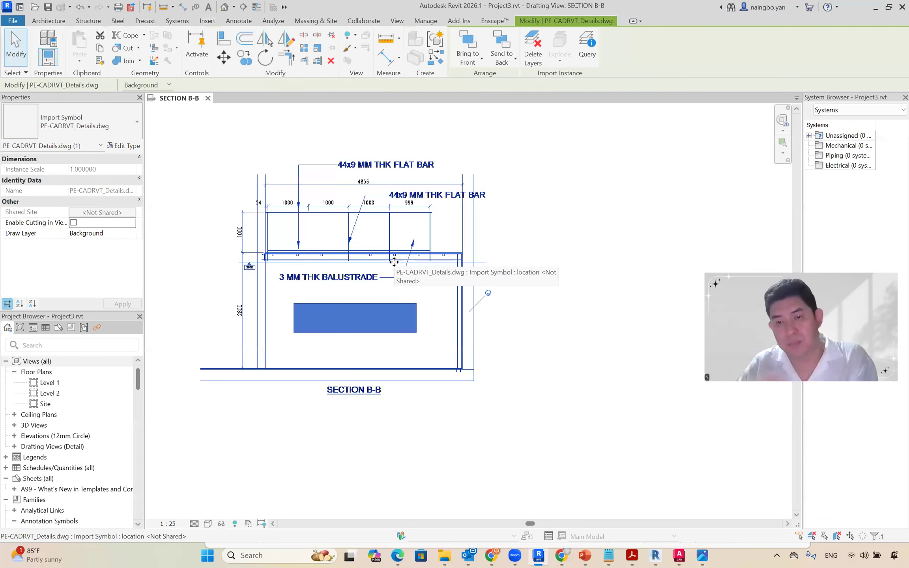
{"action": "left_click", "coordinate": [517, 403]}
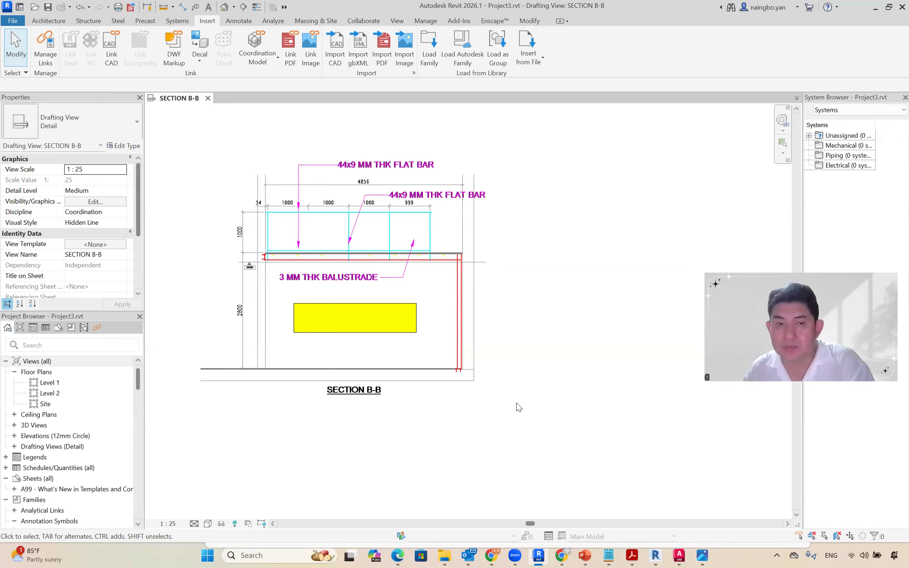
{"action": "left_click", "coordinate": [703, 556]}
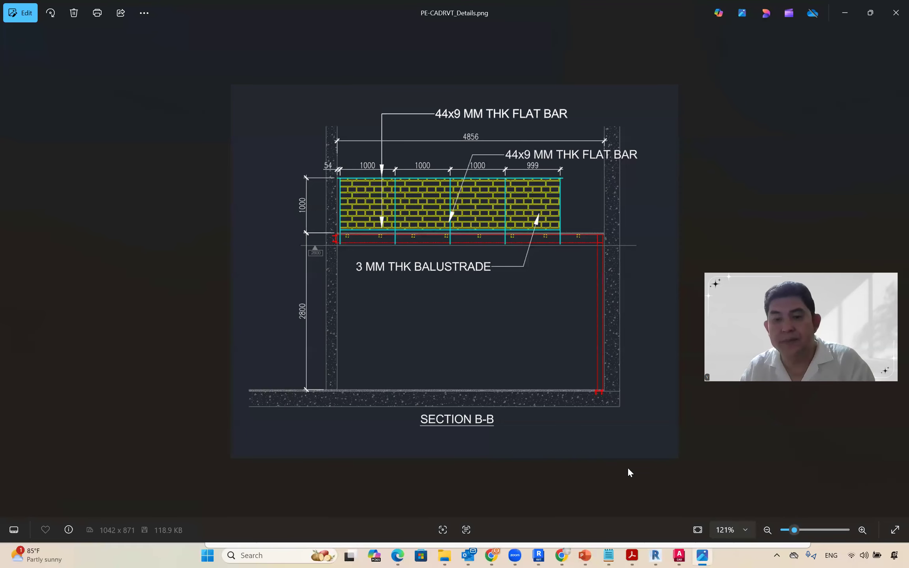
{"action": "left_click", "coordinate": [539, 555]}
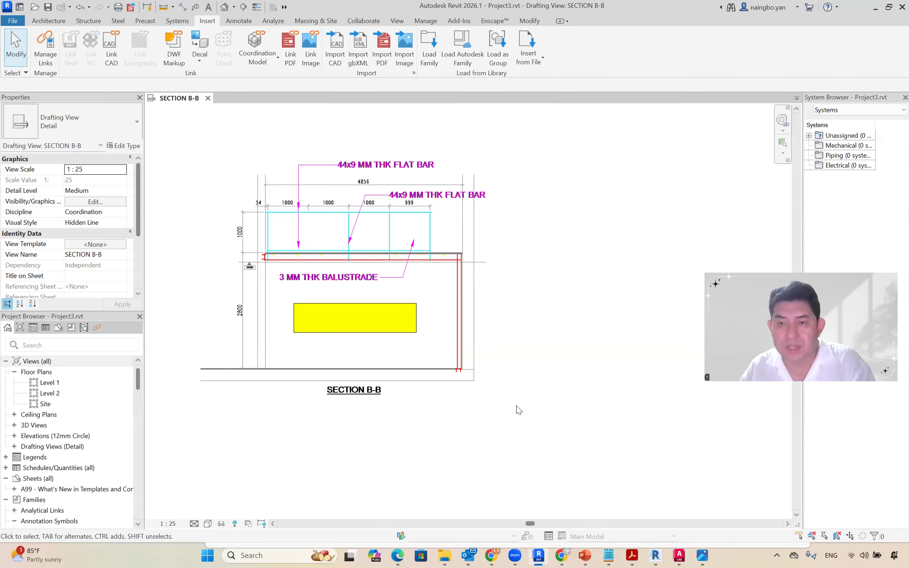